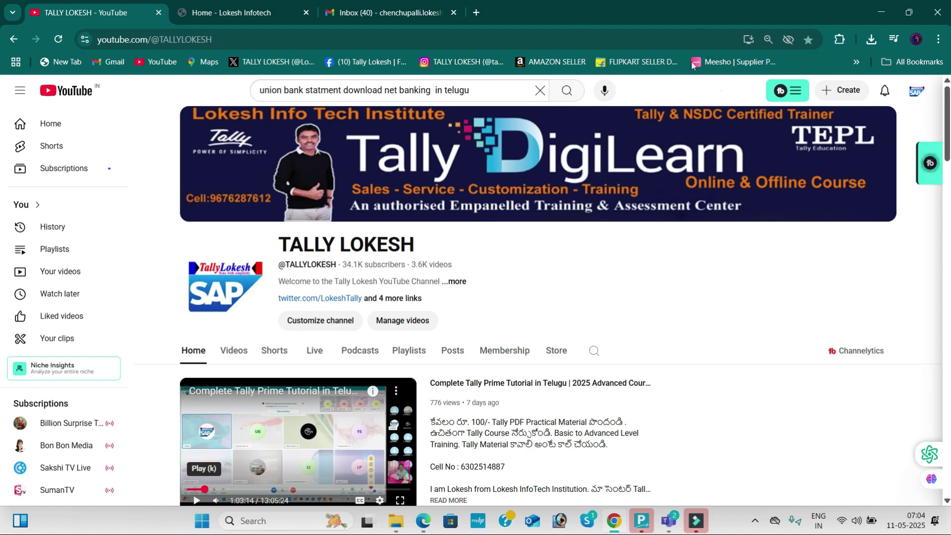
Browse the TALLY LOKESH channel's Videos tab, scrolling through its uploads and back to the top
scroll(947, 124, "down", 5)
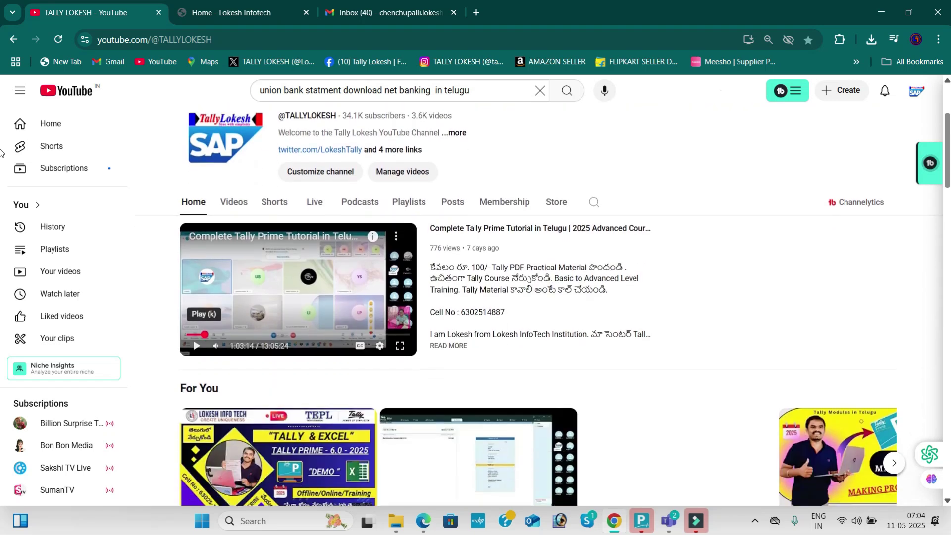
left_click(242, 126)
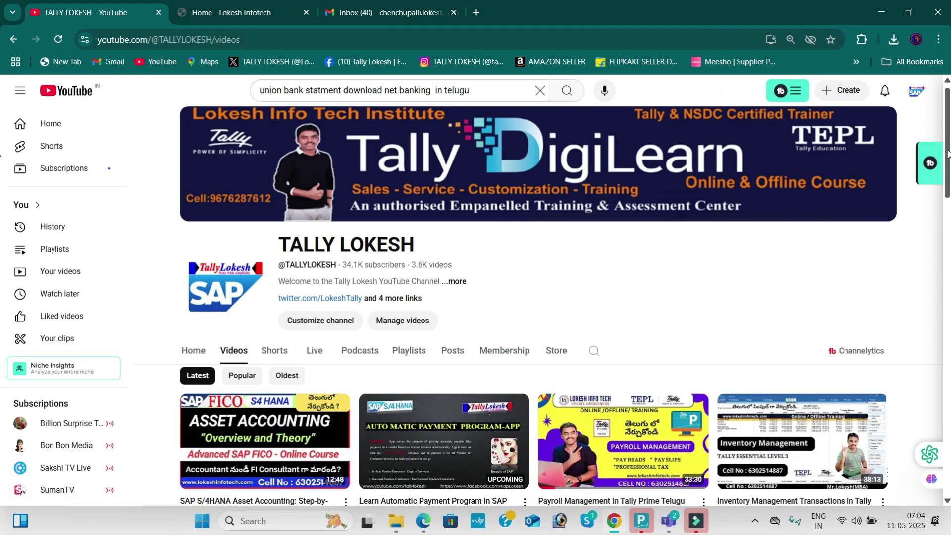
scroll(0, 211, "down", 5)
scroll(0, 211, "down", 2)
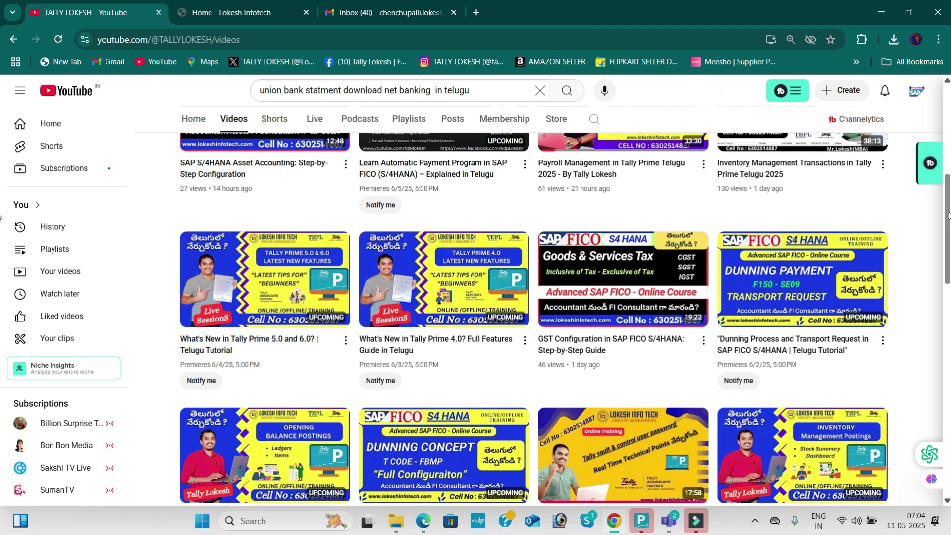
scroll(948, 212, "down", 1)
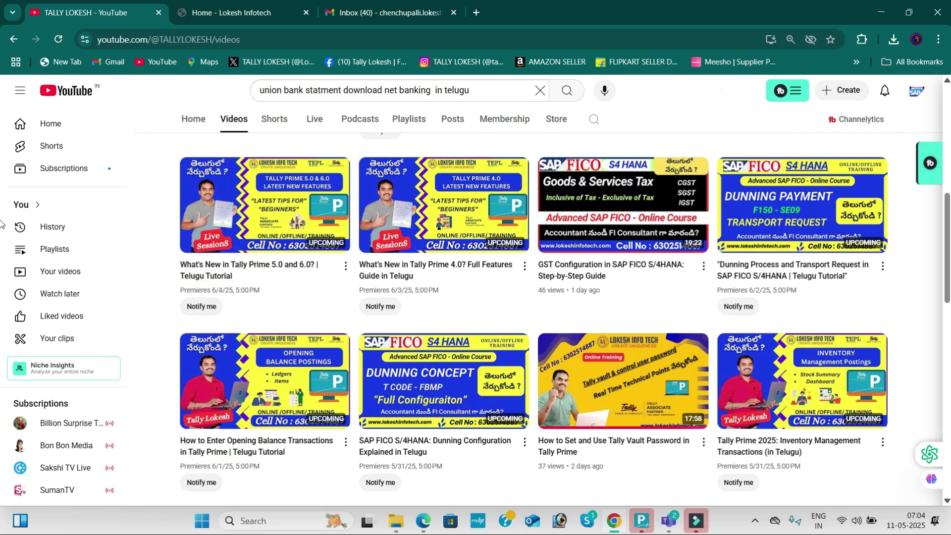
left_click_drag(948, 226, 948, 105)
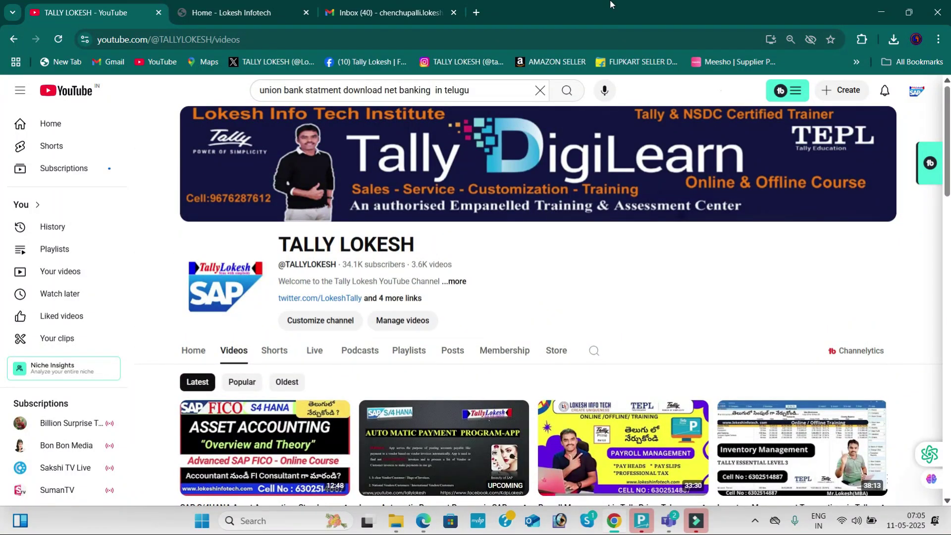
Advance the Lokesh Infotech website slideshow, check the exercise PDF, then return to the website
left_click(256, 11)
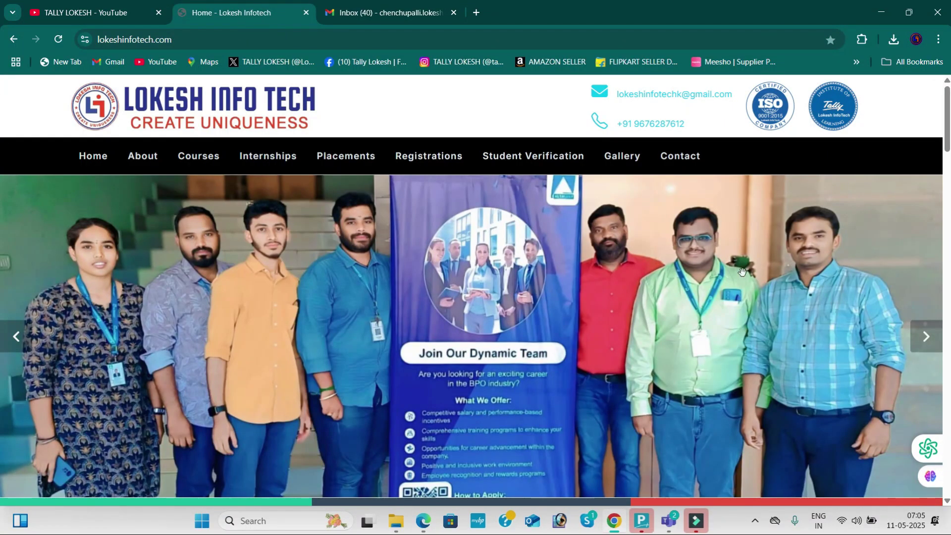
left_click(925, 342)
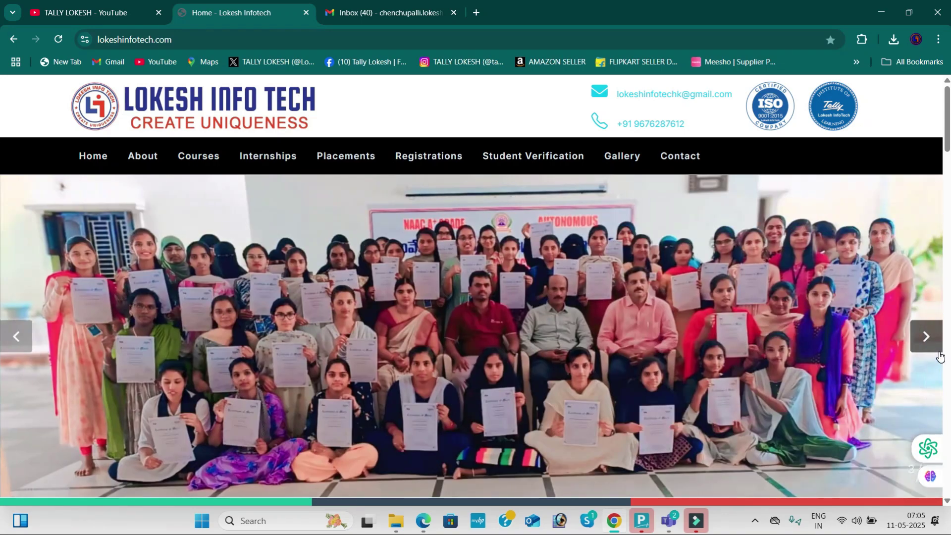
left_click(430, 523)
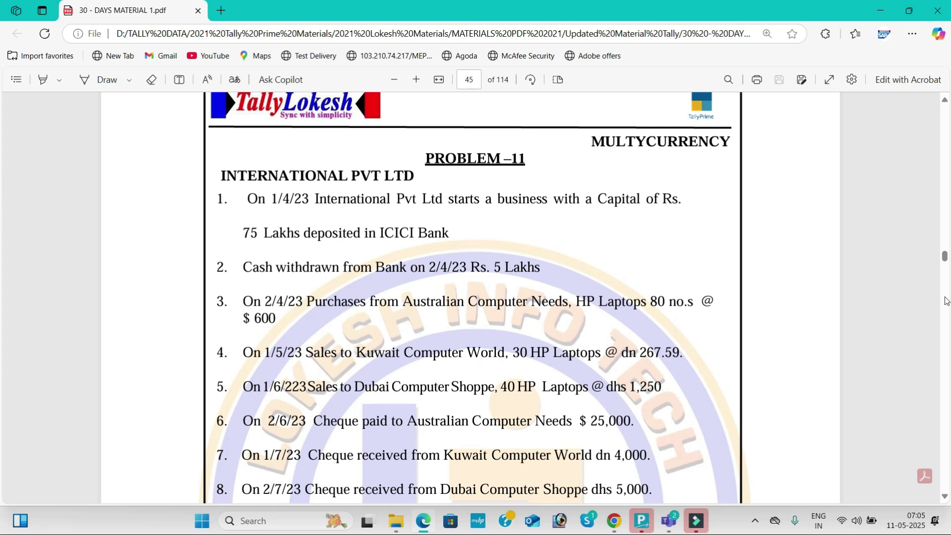
scroll(947, 501, "down", 7)
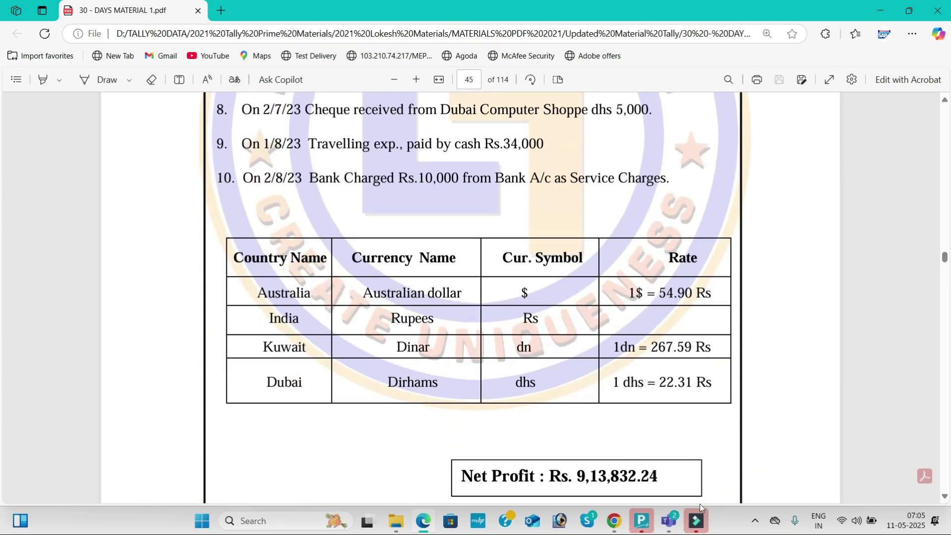
mouse_move(609, 524)
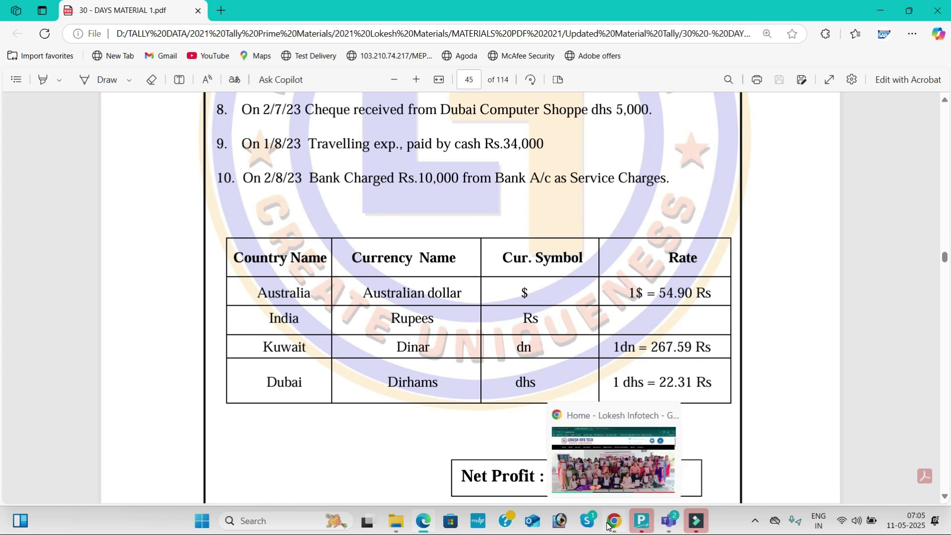
left_click(644, 473)
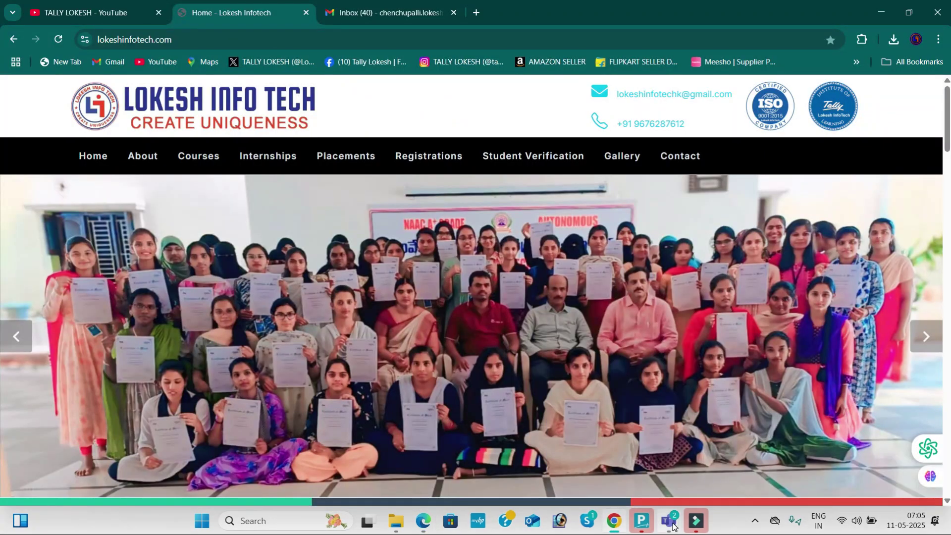
Share the entire screen in the TALLY BATCH 70 Teams meeting, then bring the exercise PDF forward
mouse_move(672, 526)
left_click(717, 464)
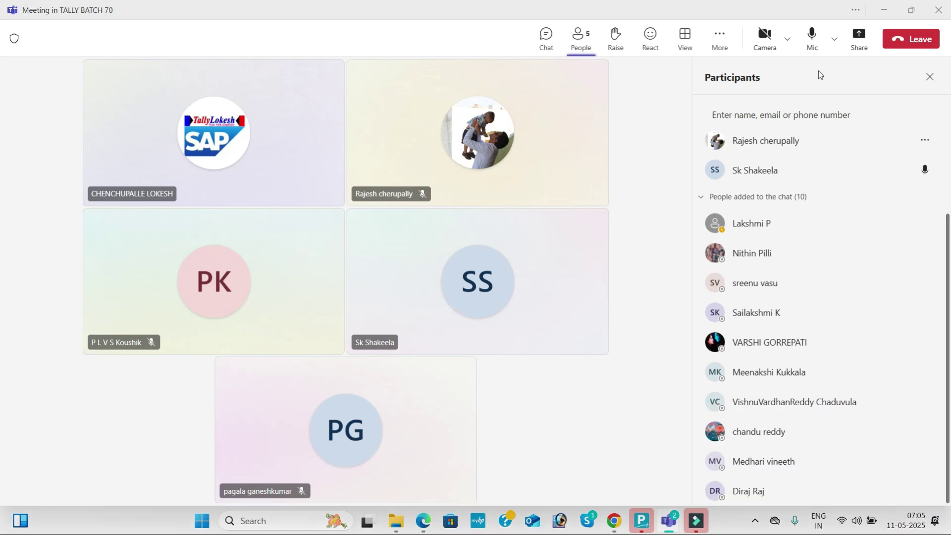
left_click(859, 37)
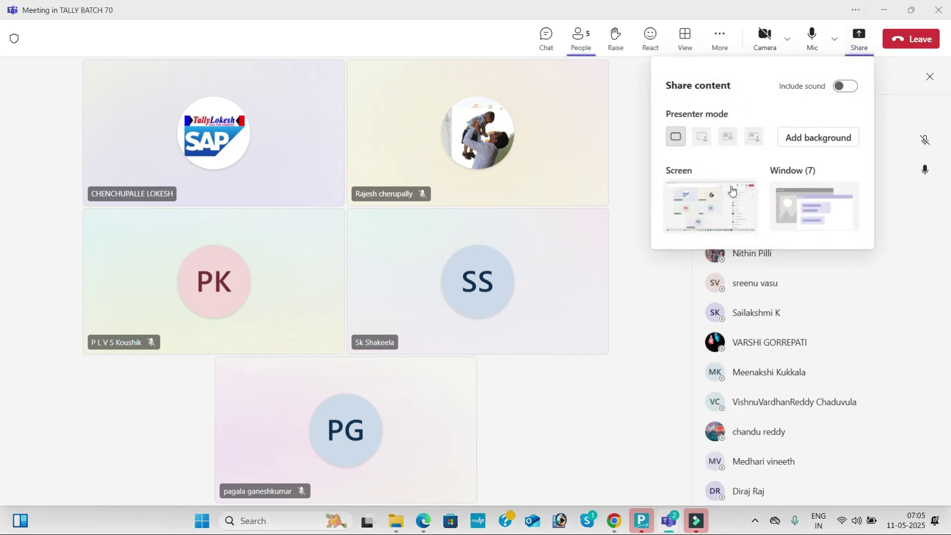
left_click(732, 191)
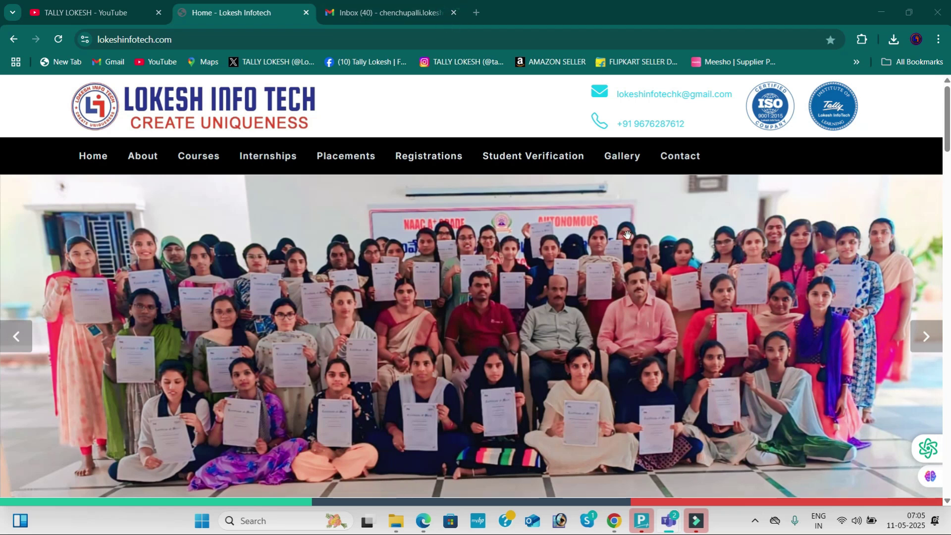
left_click(424, 520)
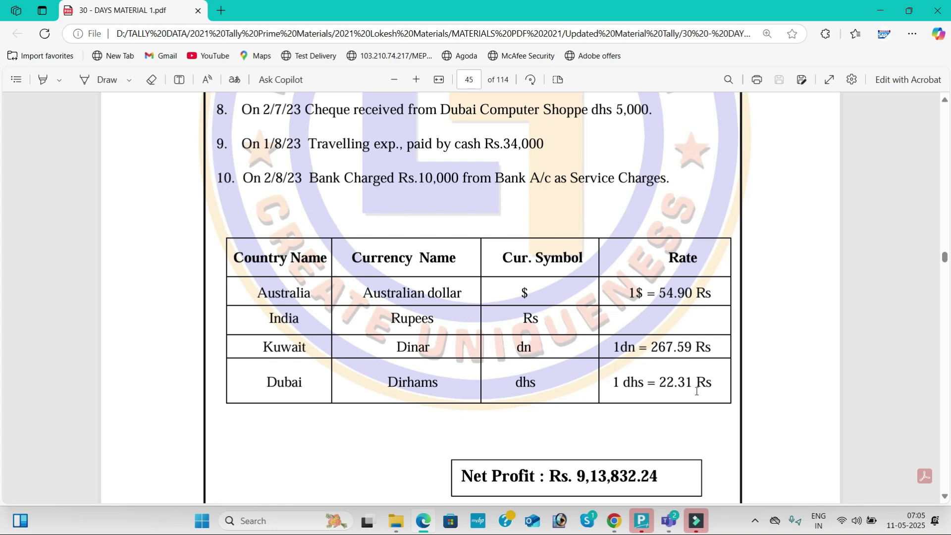
Highlight the $, dn and dhs symbols for Australia, Kuwait and Dubai in Problem 11's table
double_click(524, 293)
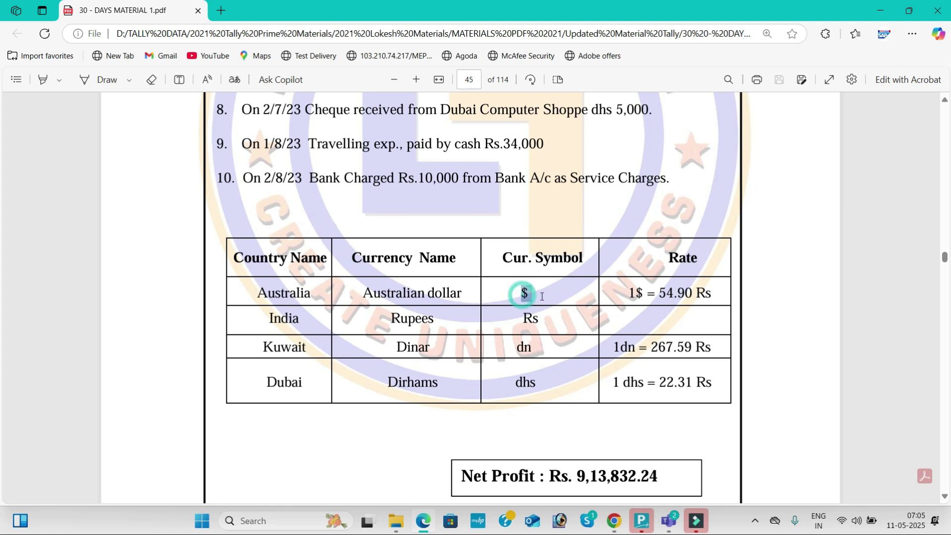
double_click(521, 346)
left_click(518, 385)
double_click(518, 386)
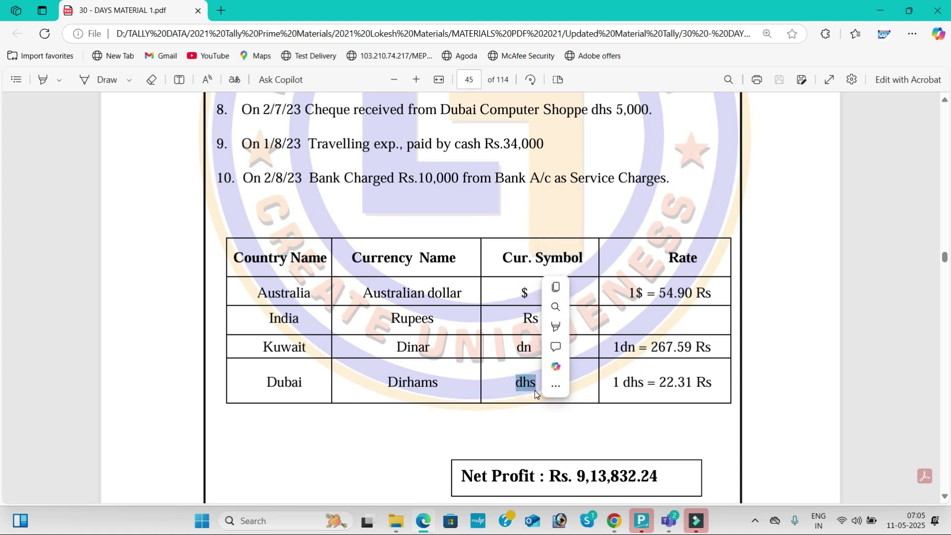
scroll(947, 104, "up", 10)
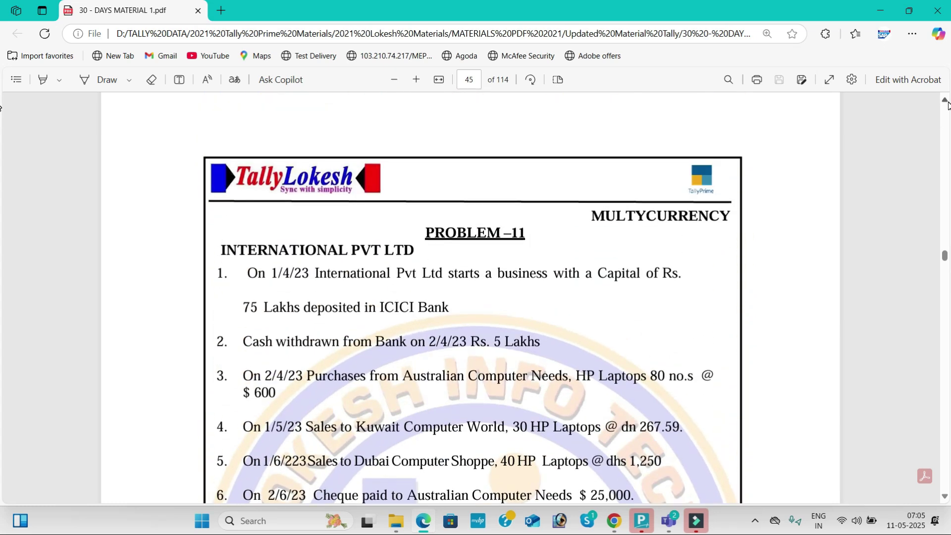
left_click(945, 497)
left_click(945, 497)
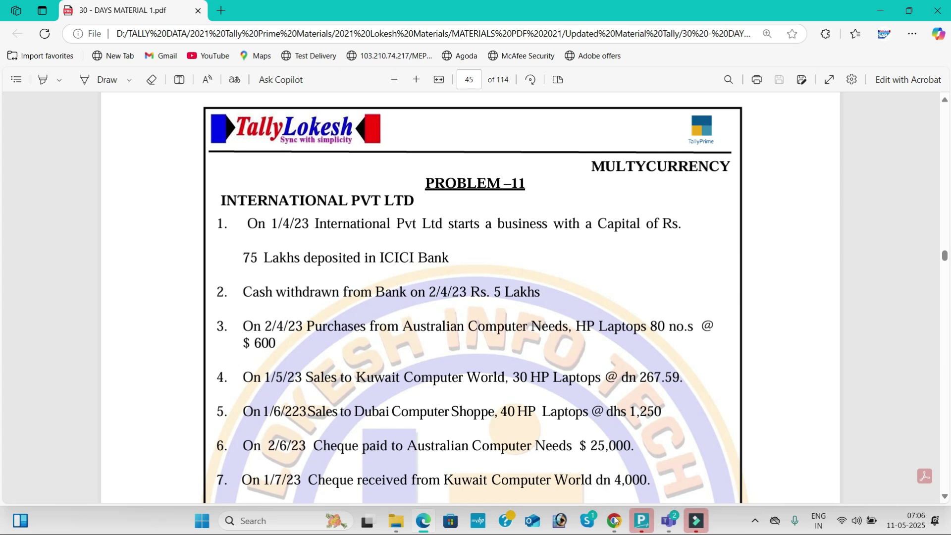
Open TallyPrime's Create Company form from the company list
left_click(640, 530)
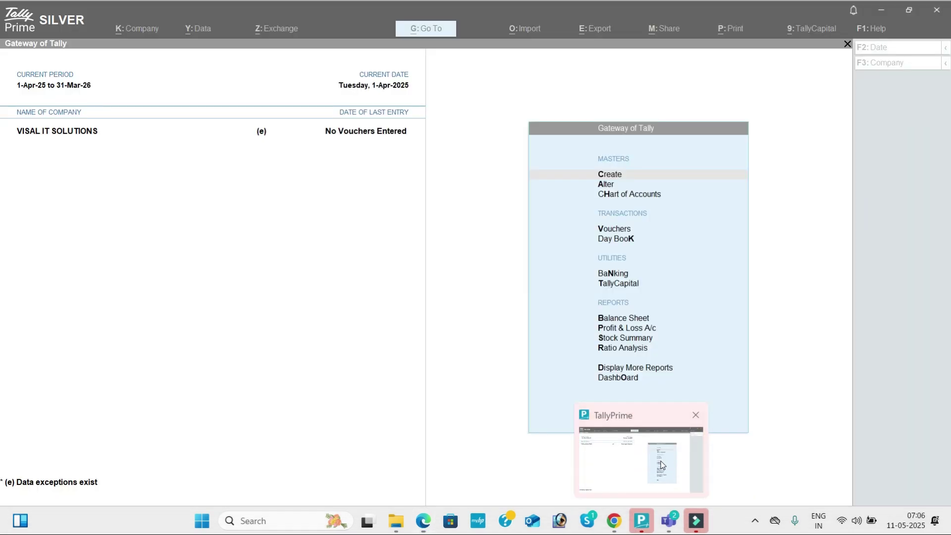
left_click(896, 68)
key("Up")
key("Return")
key("Return")
key("Return")
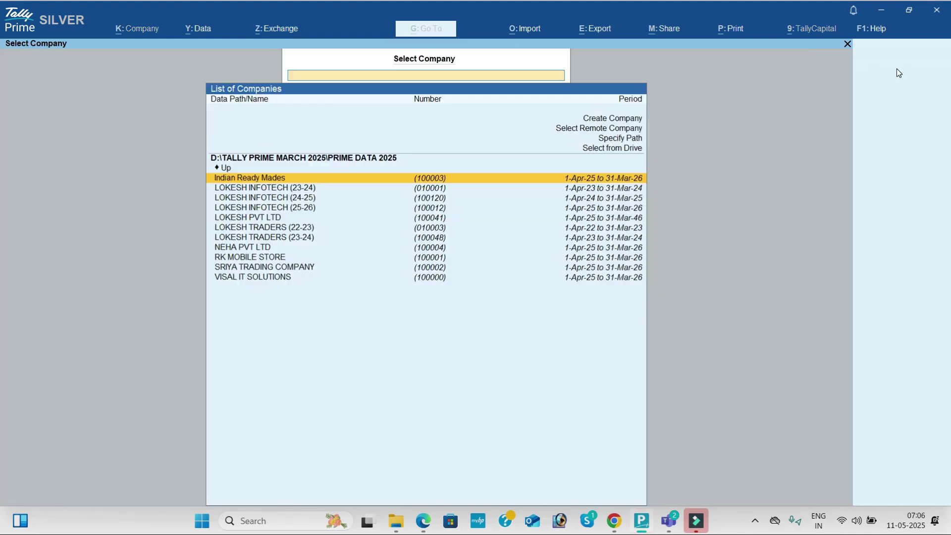
key("Up")
key("Up")
key("Up")
key("Up")
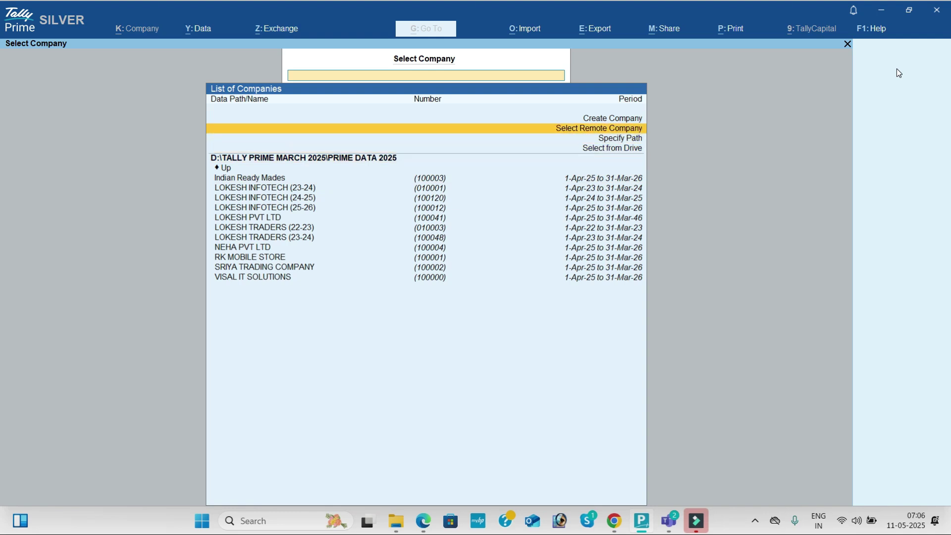
key("Return")
Copy the company name INTERNATIONAL PVT LTD from the exercise PDF
key("alt+Tab")
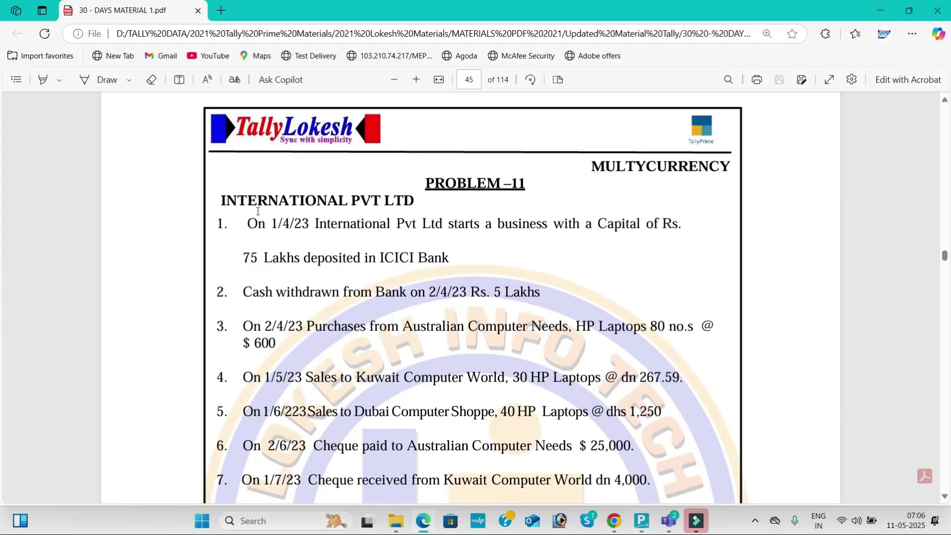
left_click_drag(223, 200, 406, 207)
key("ctrl+c")
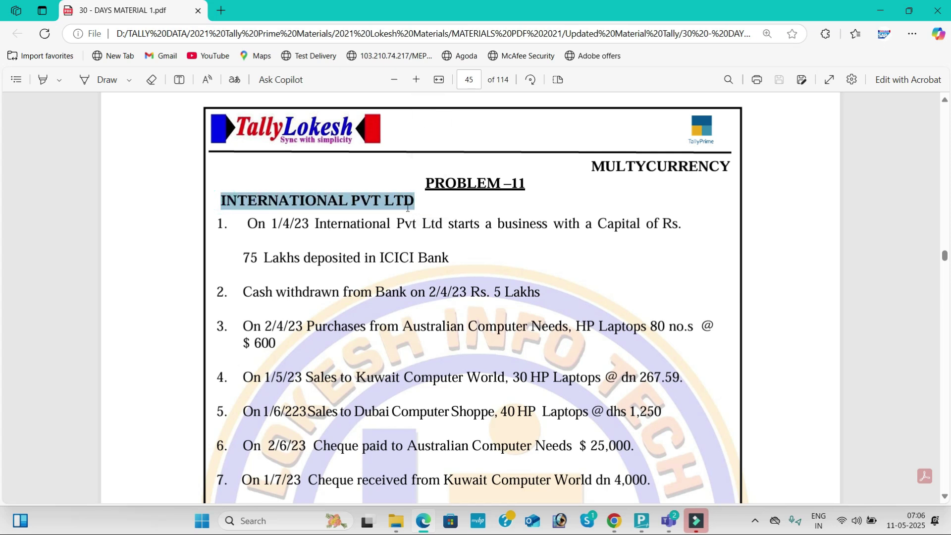
key("alt+Tab")
Enter INTERNATIONAL PVT LTD as the company name, choose Andhra Pradesh state, and save the company
key("ctrl+v")
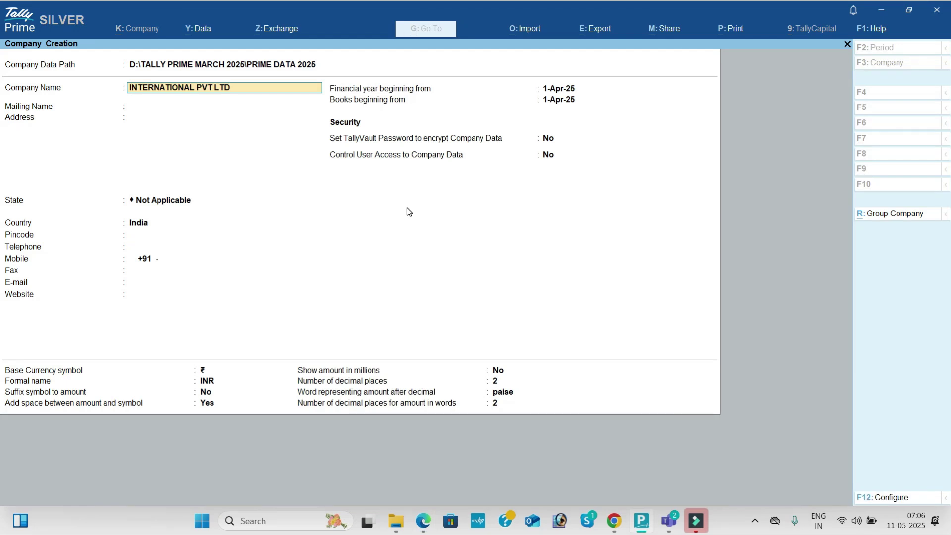
key("Return")
key("Return")
key("Down")
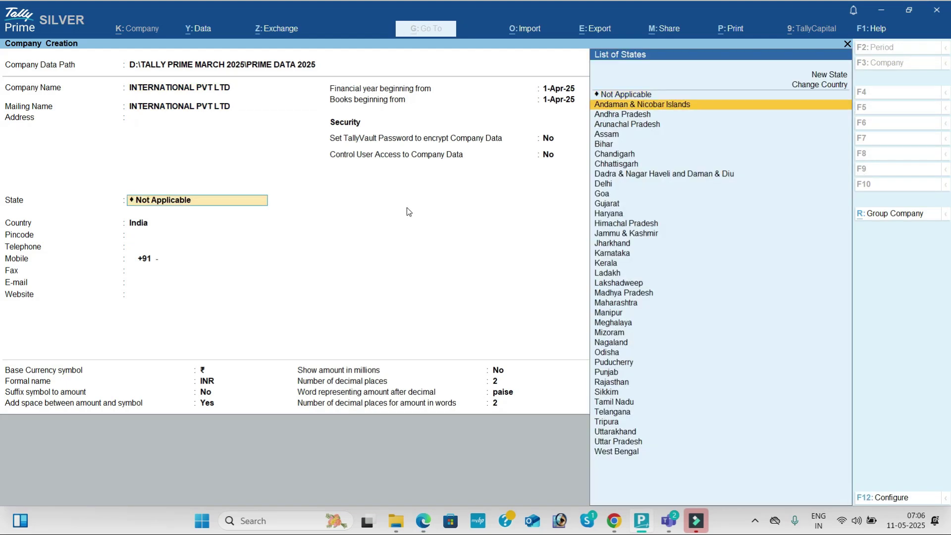
key("Down")
key("Return")
key("ctrl")
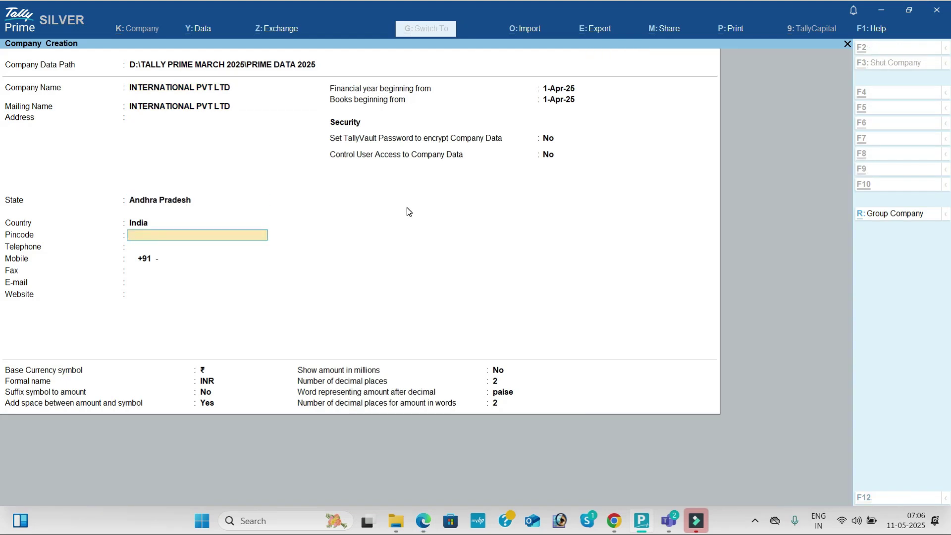
key("ctrl+a")
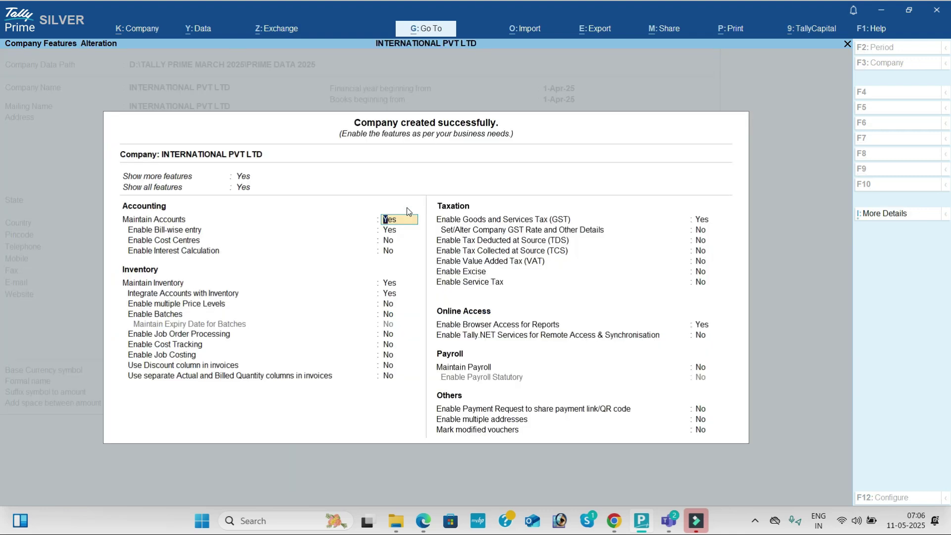
In Company Features, turn off bill-wise entry, GST and browser access, then accept
key("Return")
type("N")
key("Return")
key("Return")
key("Return")
key("Return")
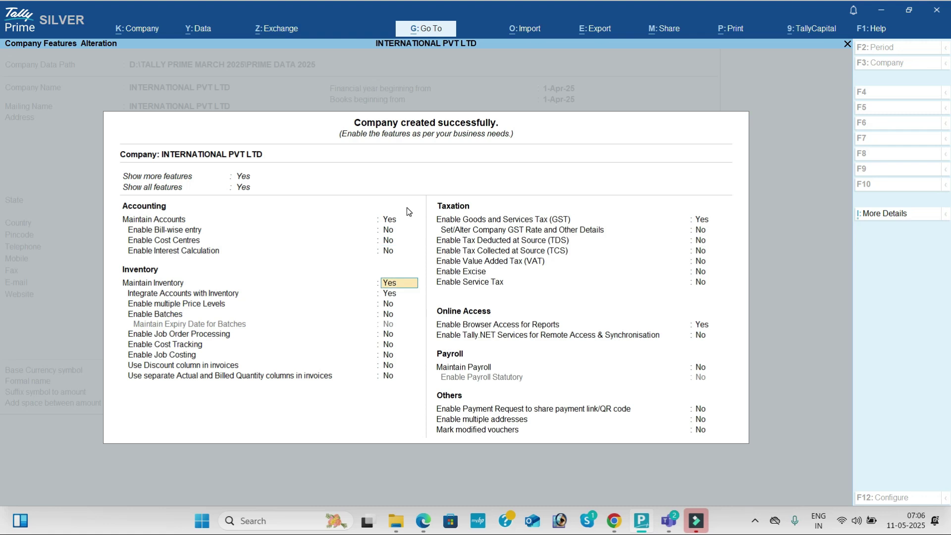
key("Return")
key("Return")
key("Return")
key("Return")
key("Return")
key("Return")
key("Return")
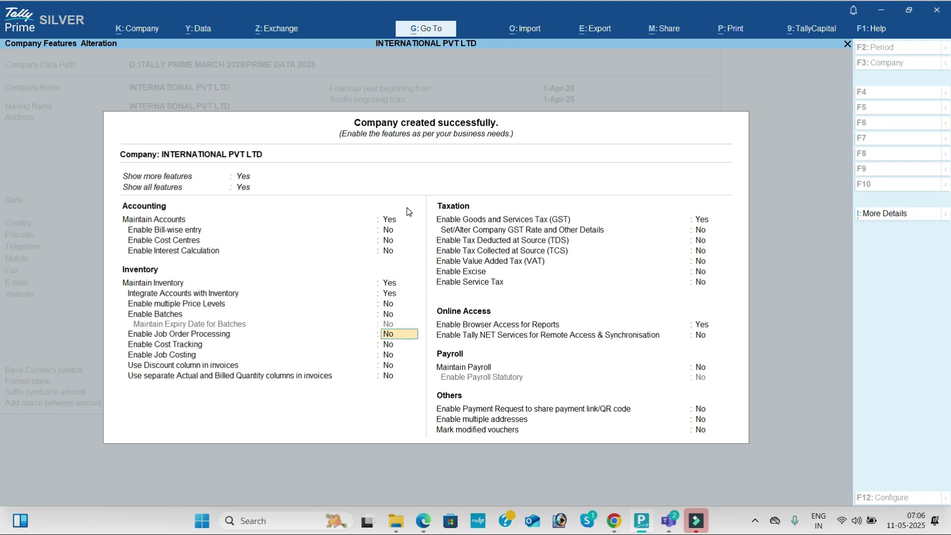
key("Return")
type("N")
key("Return")
key("Return")
key("Return")
key("Return")
key("Return")
key("Return")
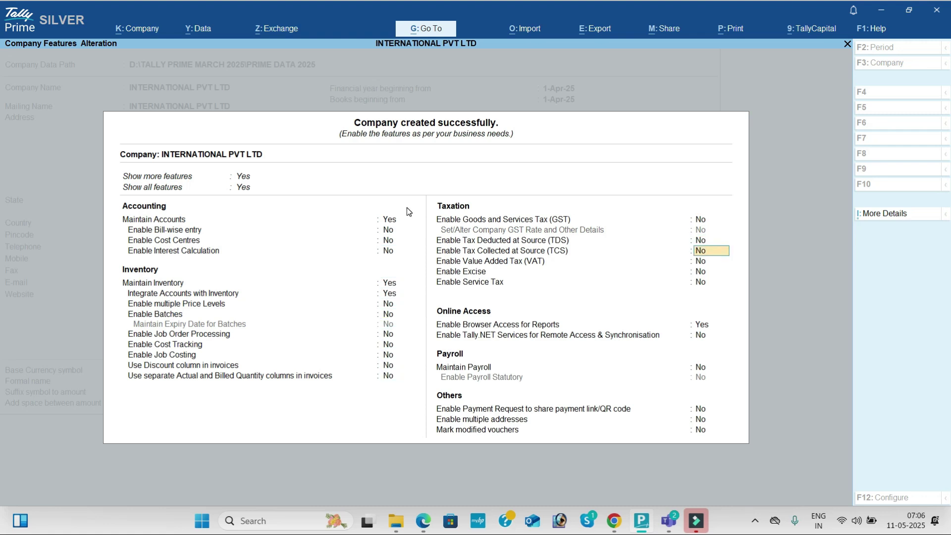
type("N")
key("Return")
key("Return")
key("Return")
key("Return")
key("Return")
key("Return")
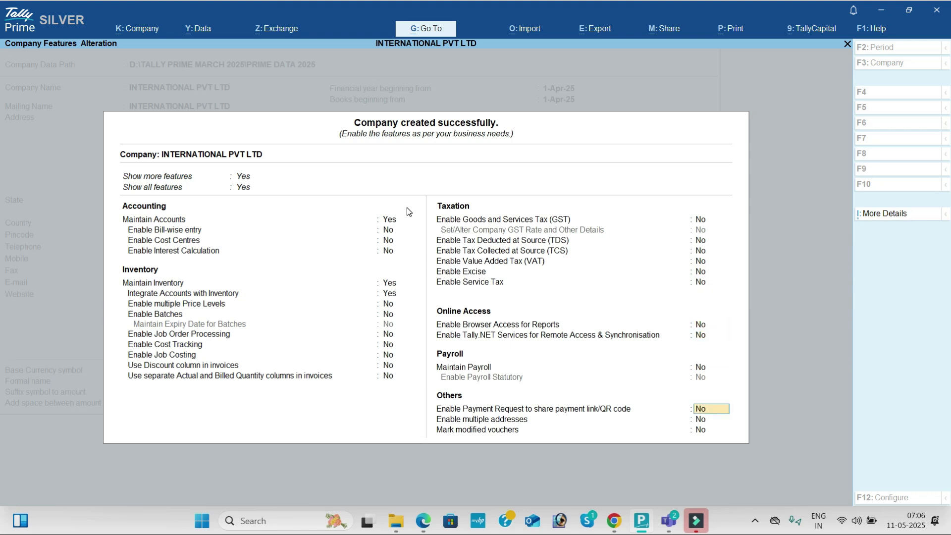
key("Return")
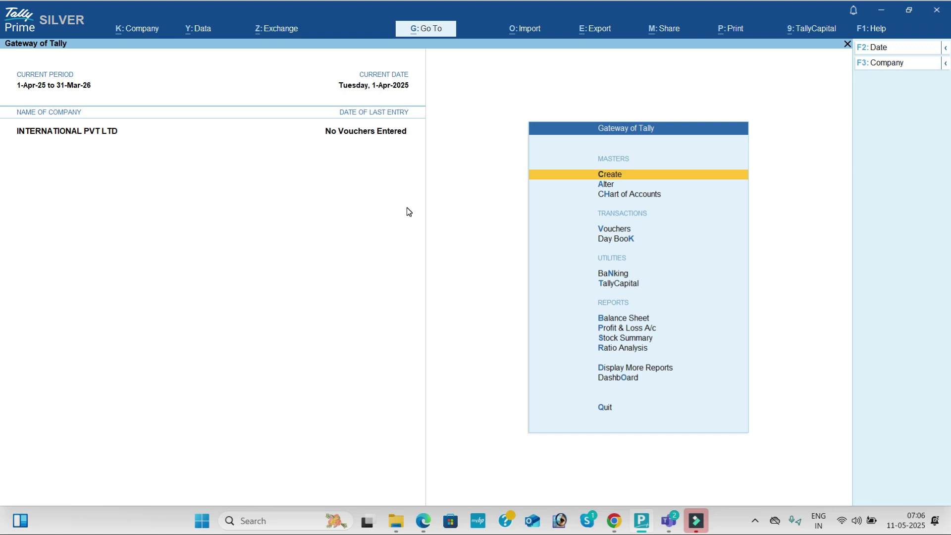
Create the Capital ledger under Capital Account
key("Return")
key("Down")
key("Return")
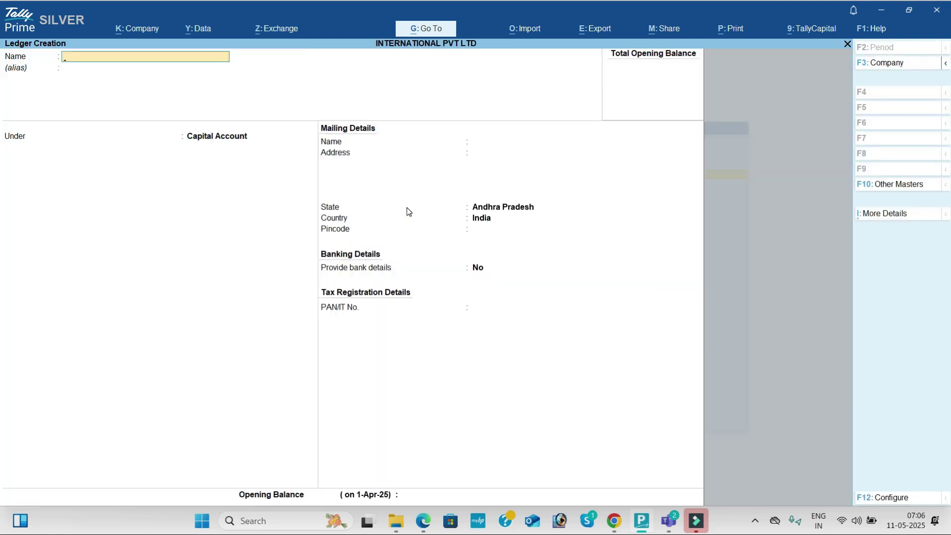
key("alt+Tab")
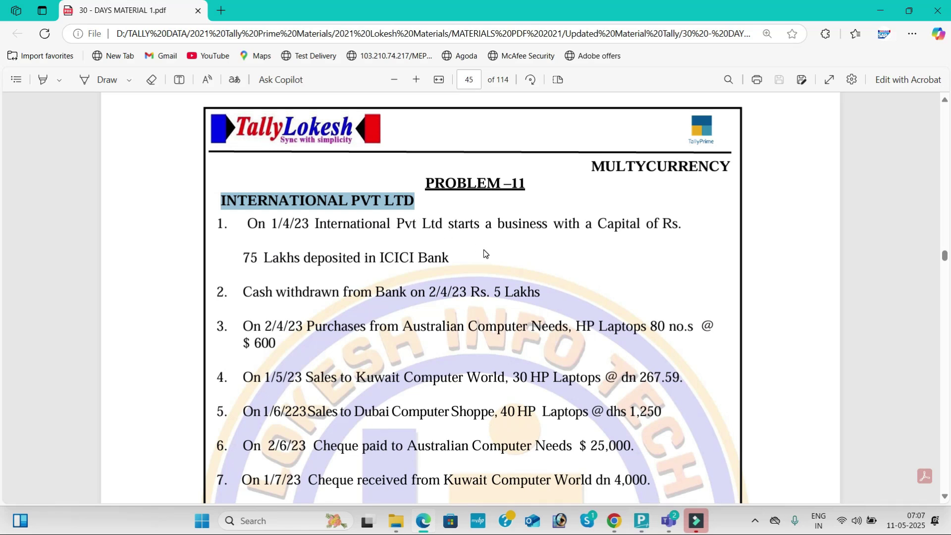
key("alt+Tab")
type("CAP")
key("BackSpace")
key("BackSpace")
key("BackSpace")
type("apital")
key("Return")
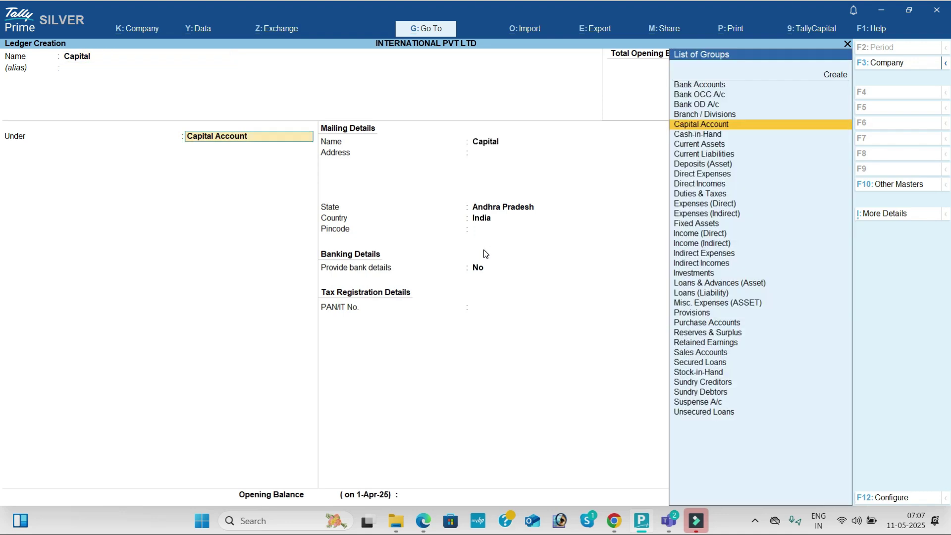
key("Return")
key("ctrl+a")
Create the Icici Bank ledger under Bank Accounts
type("Ic")
type("Ban")
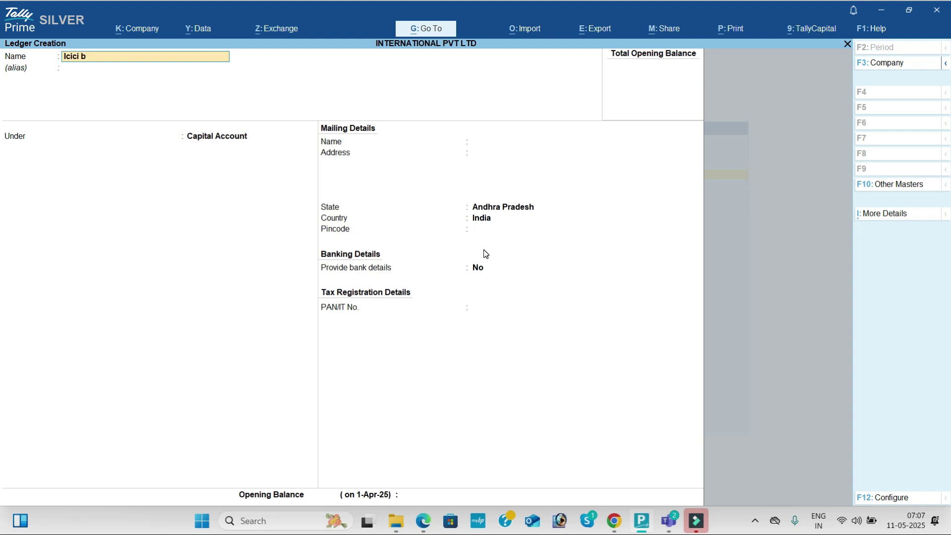
type("k")
key("Return")
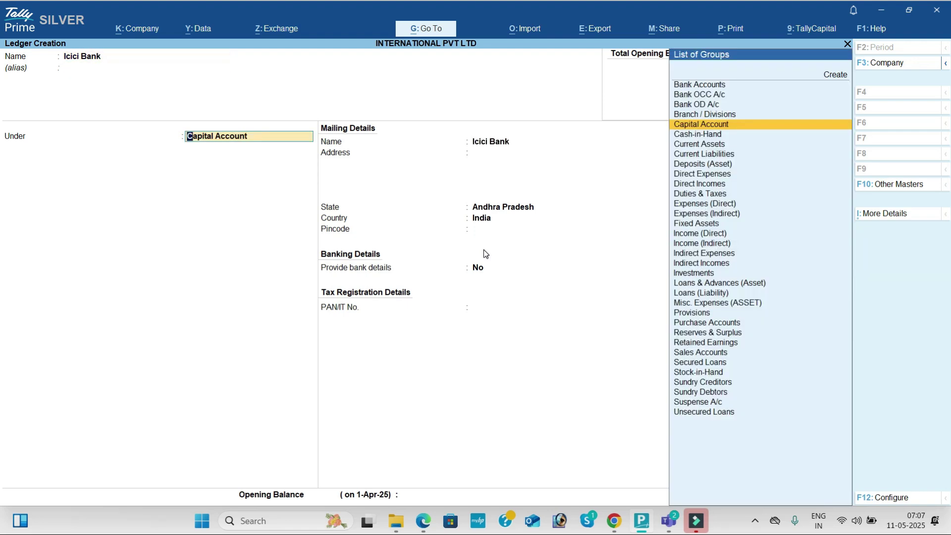
type("Ba")
key("Return")
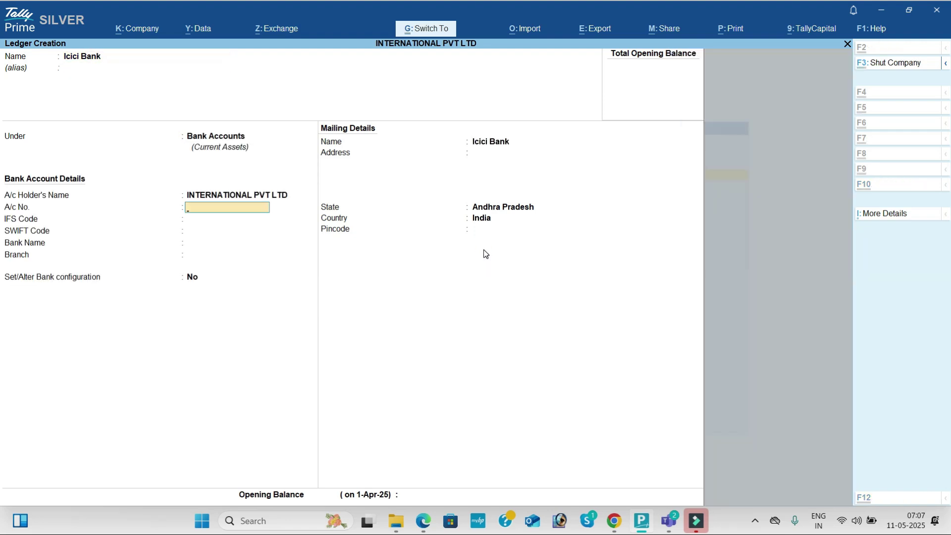
key("ctrl+a")
Create the Purchase ledger under Purchase Accounts
key("alt+Tab")
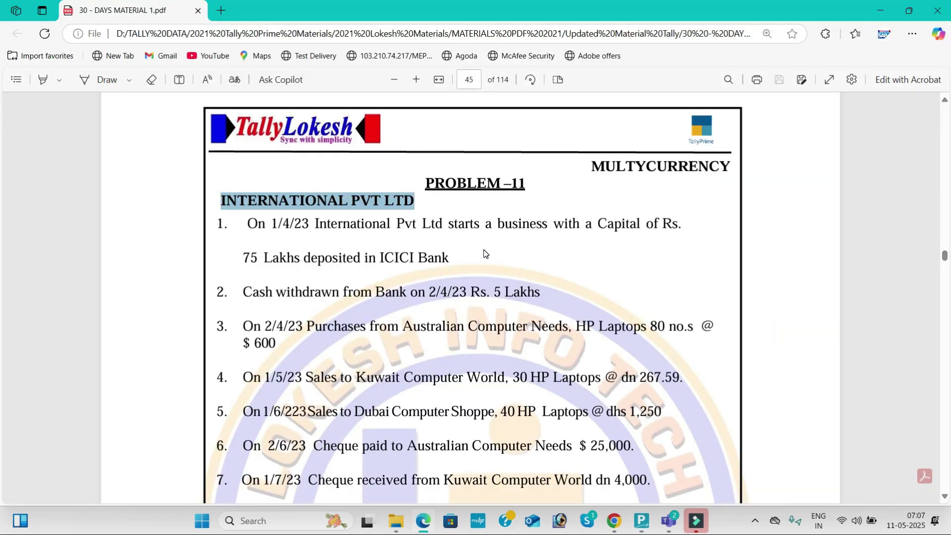
scroll(485, 254, "down", 3)
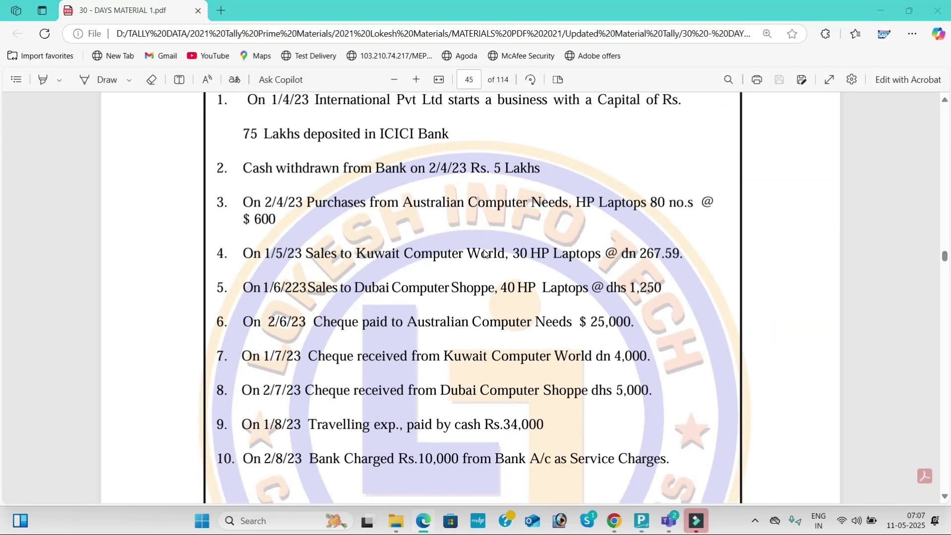
key("alt+Tab")
type("Purchase]]")
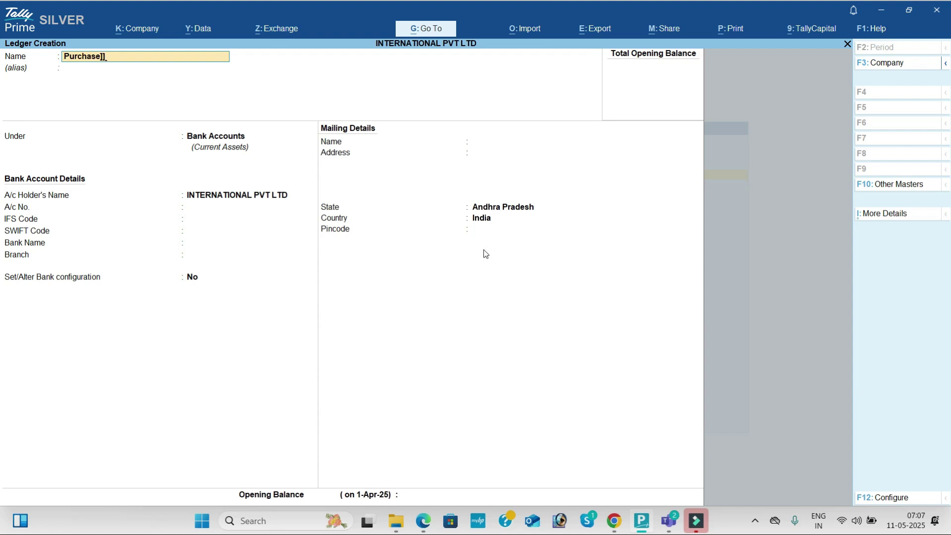
key("BackSpace")
key("Return")
type("Pu")
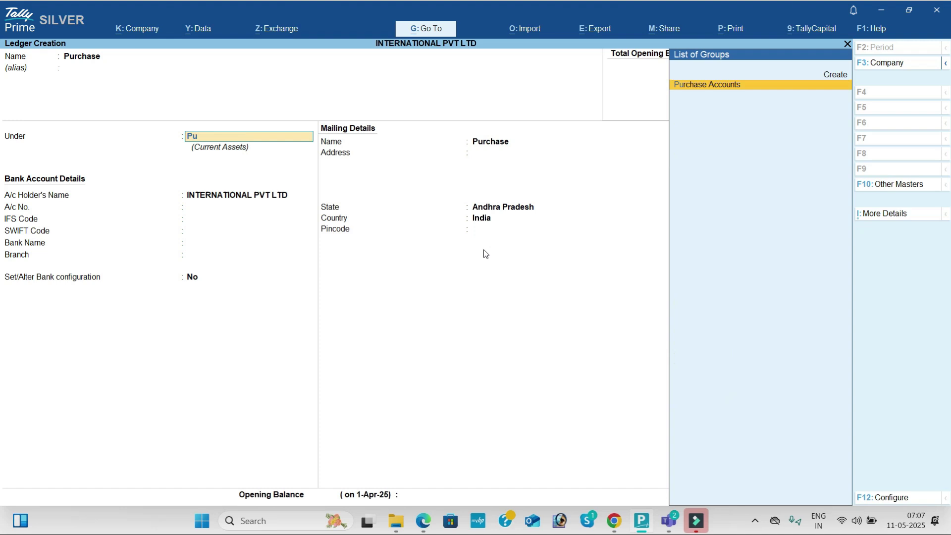
key("Return")
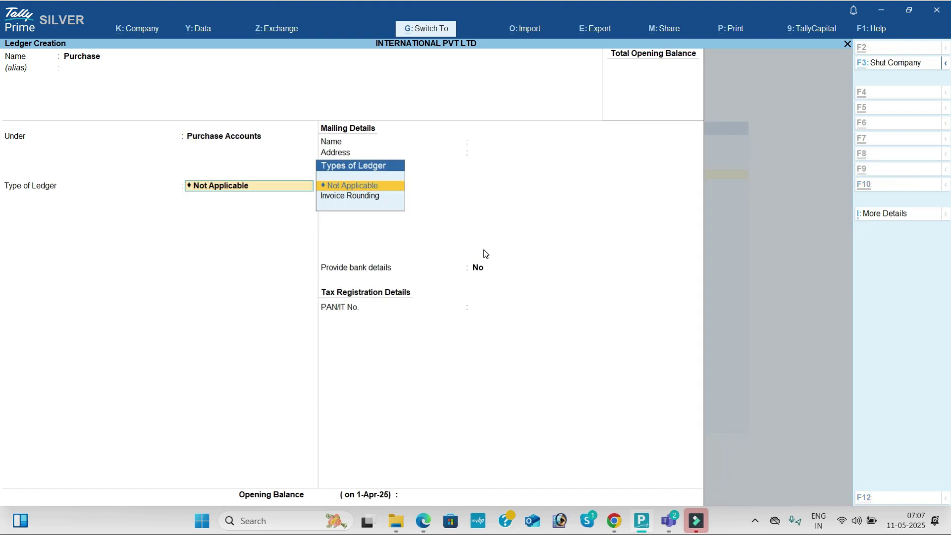
Name a new ledger Australian Computer Needs, copied from the PDF, under Sundry Creditors
key("alt+Tab")
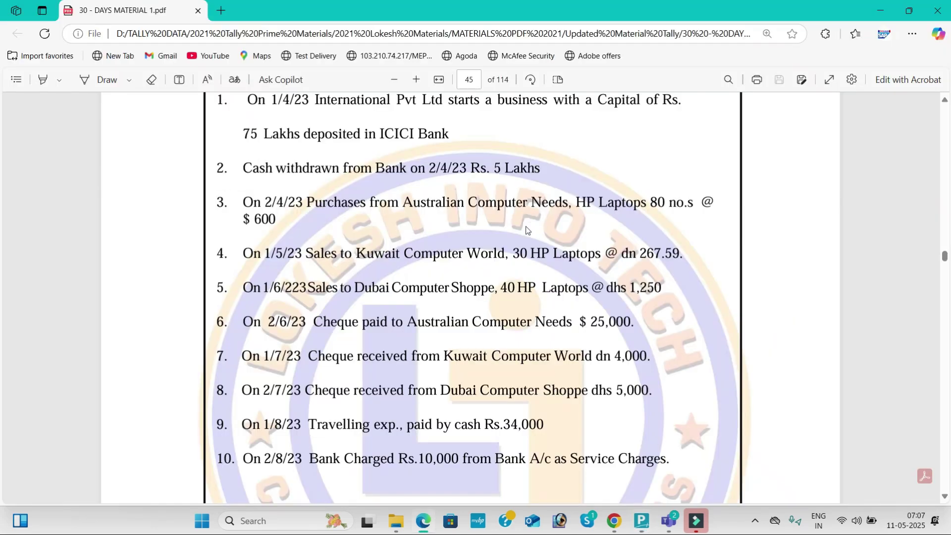
left_click(406, 198)
left_click_drag(406, 199, 568, 214)
key("ctrl+c")
key("alt+Tab")
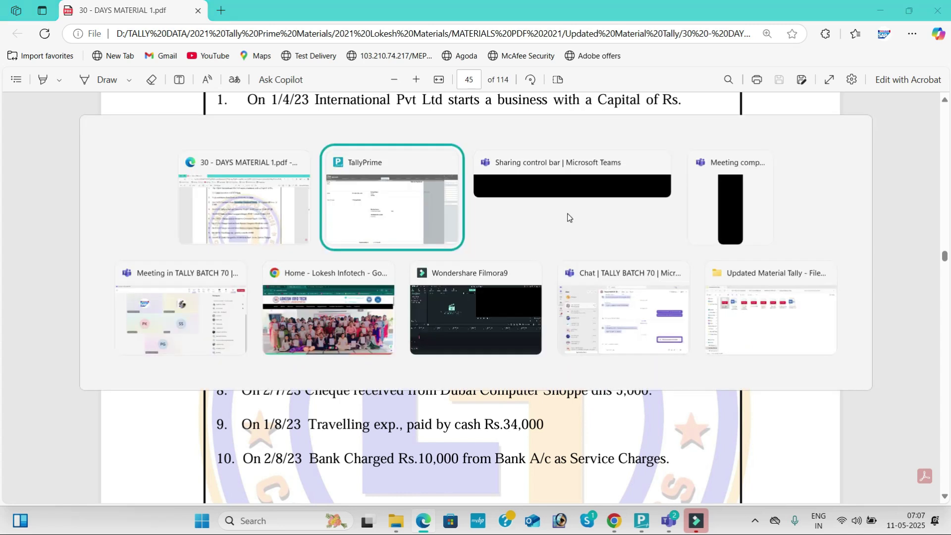
key("ctrl+v")
key("Return")
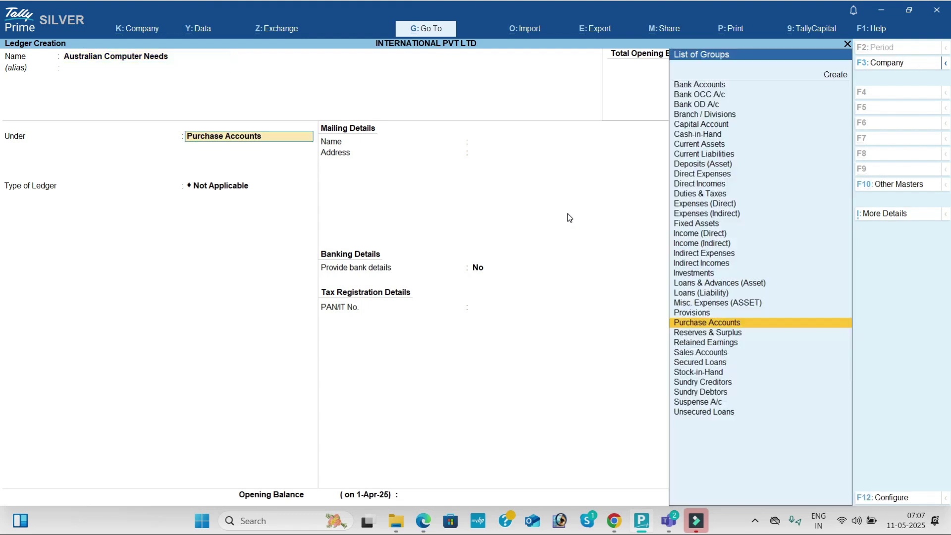
type("Su")
key("Return")
key("Return")
key("Return")
key("Return")
Set the Australian Computer Needs ledger's country to India and save it
key("BackSpace")
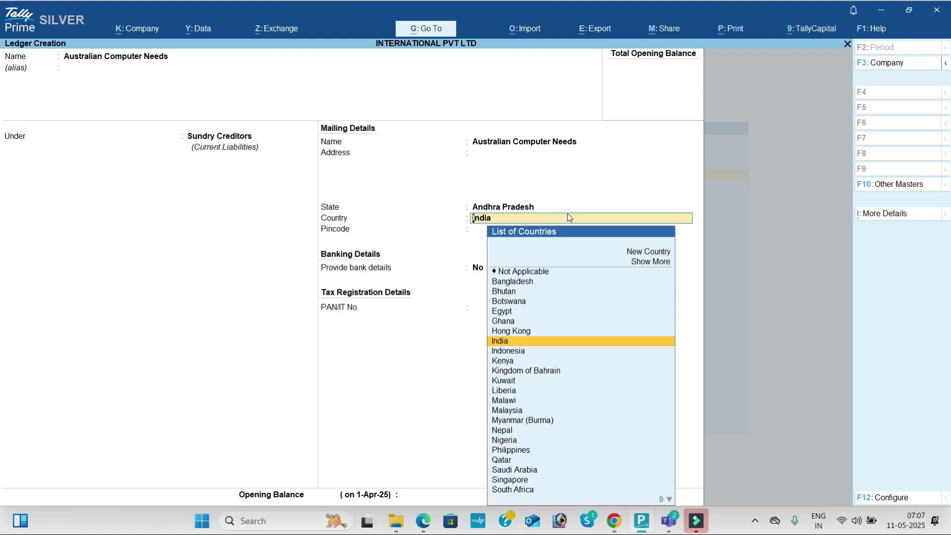
type("Au")
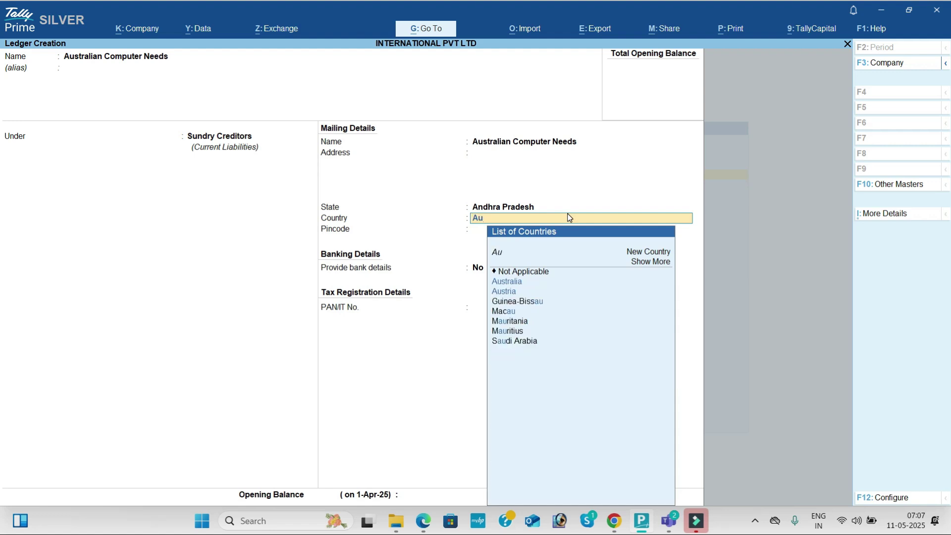
key("BackSpace")
key("BackSpace")
type("In")
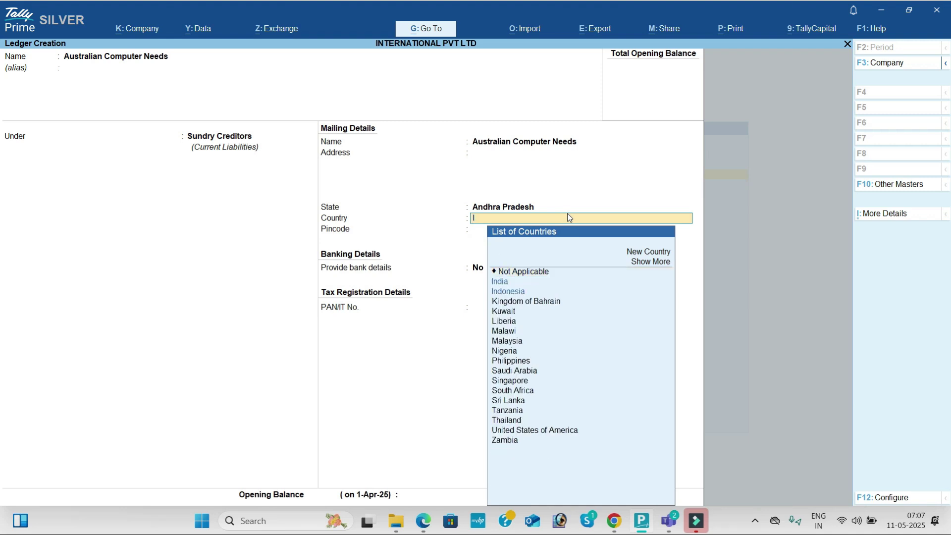
key("Down")
key("Return")
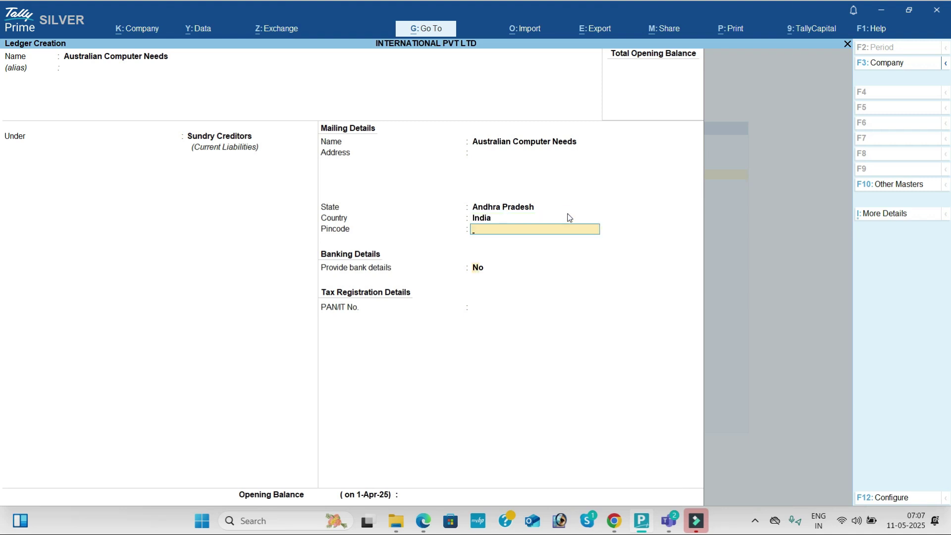
key("Return")
key("Return")
key("Return")
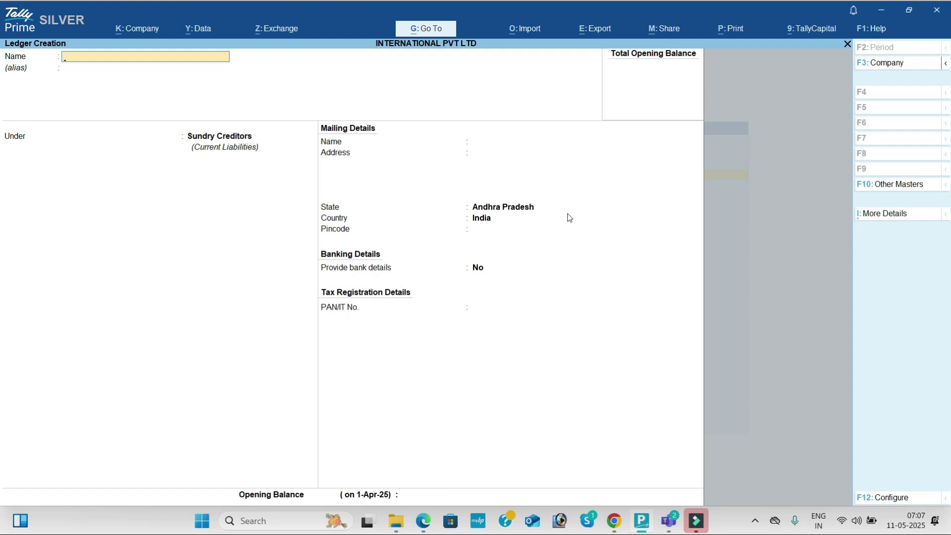
Enter a Sales ledger name and move to its group list
type("Sales")
key("Return")
type("Sa")
key("Return")
key("Return")
key("Return")
key("Return")
Create the Kuwait Computer World ledger under Sundry Debtors, copying the name from the PDF
key("alt+Tab")
scroll(549, 210, "down", 2)
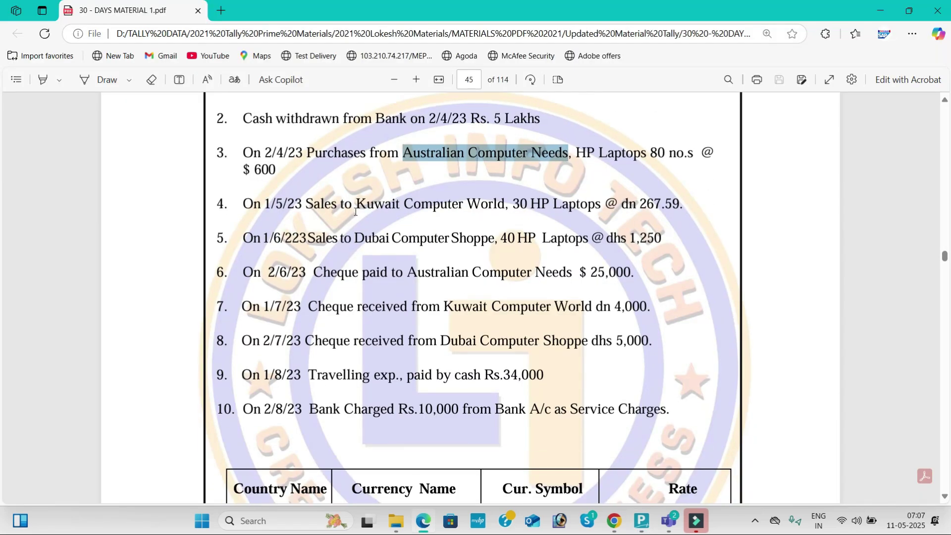
left_click_drag(356, 208, 504, 204)
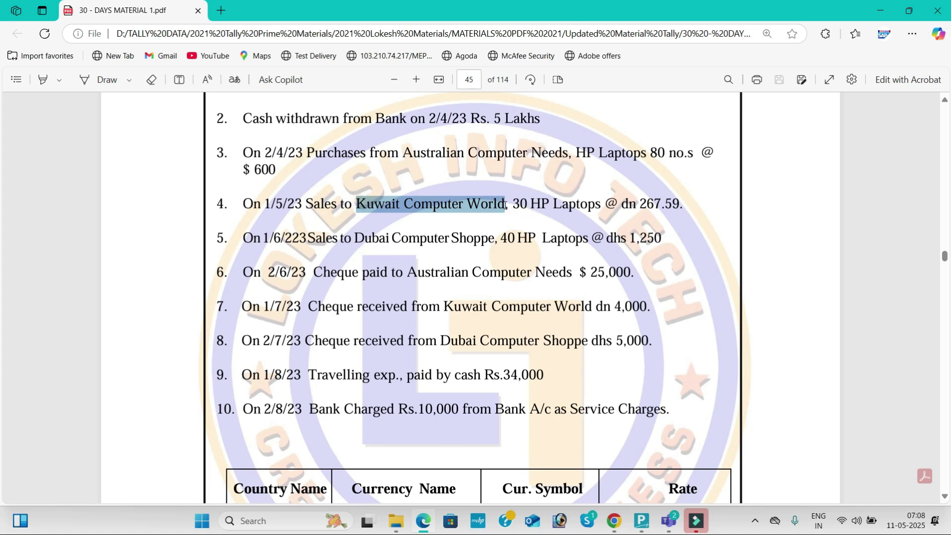
key("ctrl+c")
key("alt+Tab")
key("ctrl+v")
key("Return")
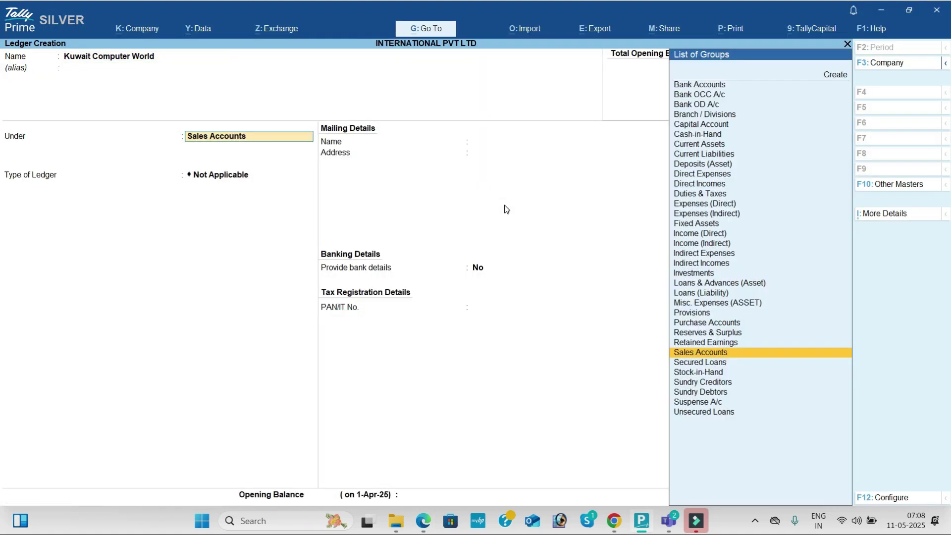
type("Sun")
key("Down")
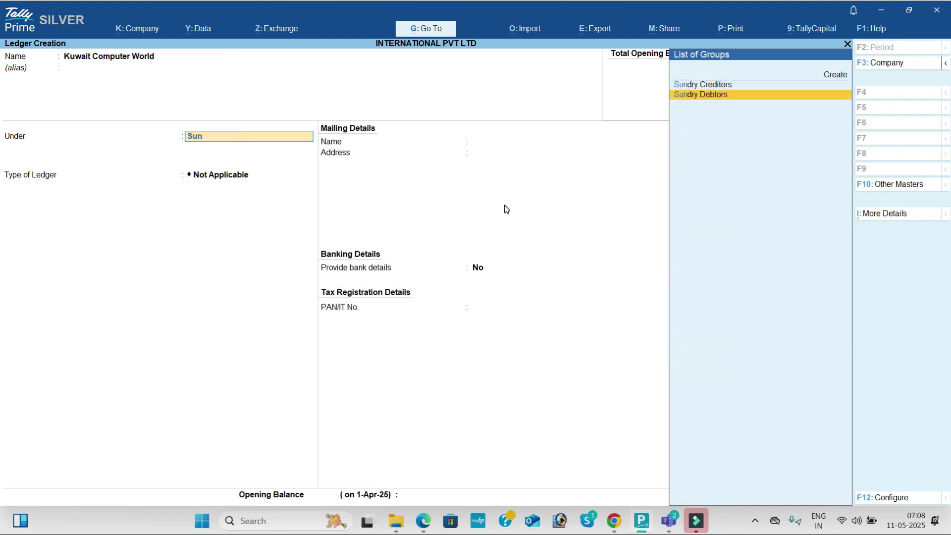
key("Return")
key("Return")
key("Return")
key("Return")
key("Return")
key("Return")
key("Return")
key("Return")
key("Return")
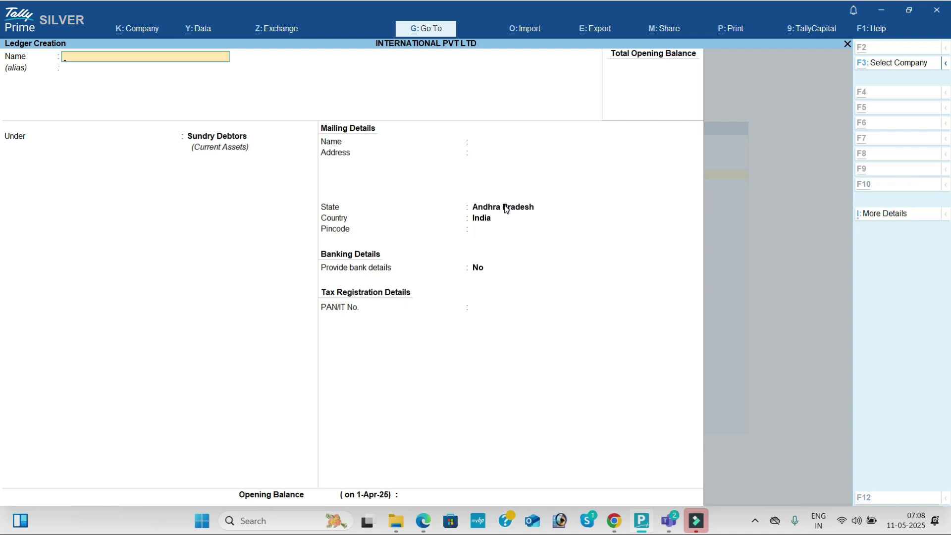
Create the Dubai Computer Shoppe ledger under Sundry Debtors
key("alt+Tab")
left_click_drag(355, 238, 493, 246)
key("ctrl+c")
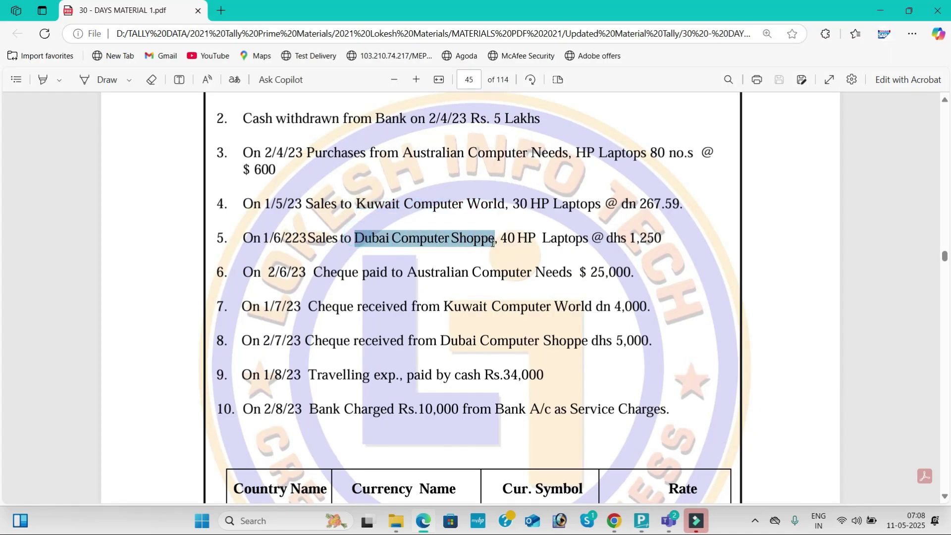
key("alt+Tab")
key("ctrl+alt+v")
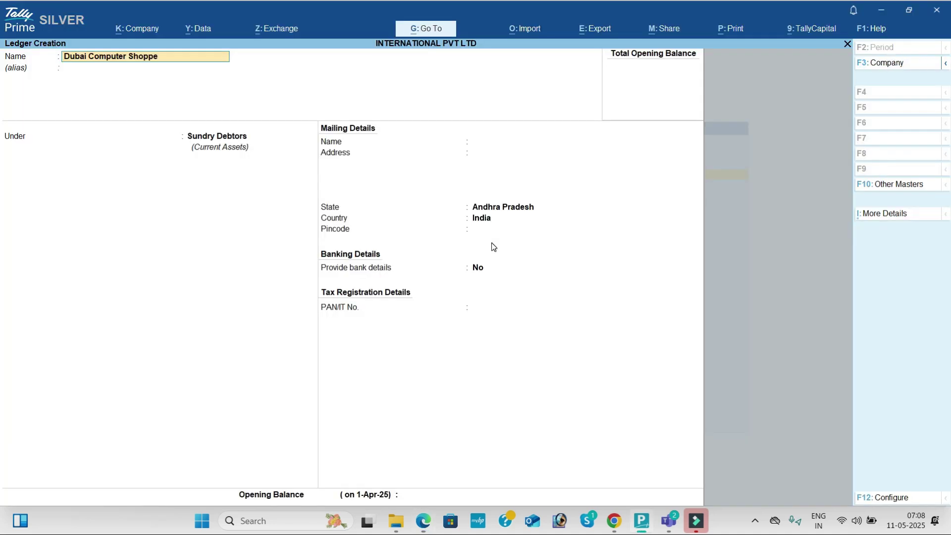
key("Return")
key("Return")
key("Return")
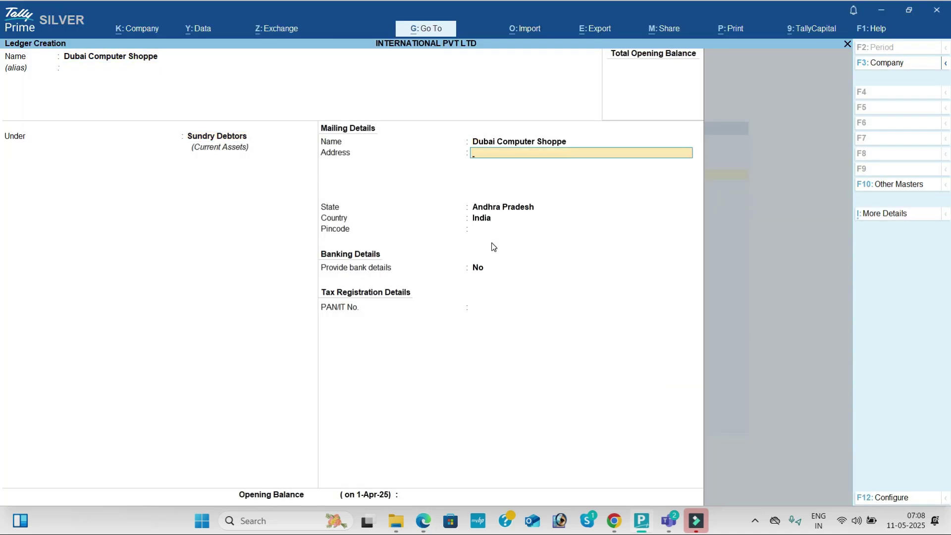
key("Return")
key("Return")
key("Return")
key("Return")
key("Return")
key("Return")
key("Return")
key("Return")
key("alt+Tab")
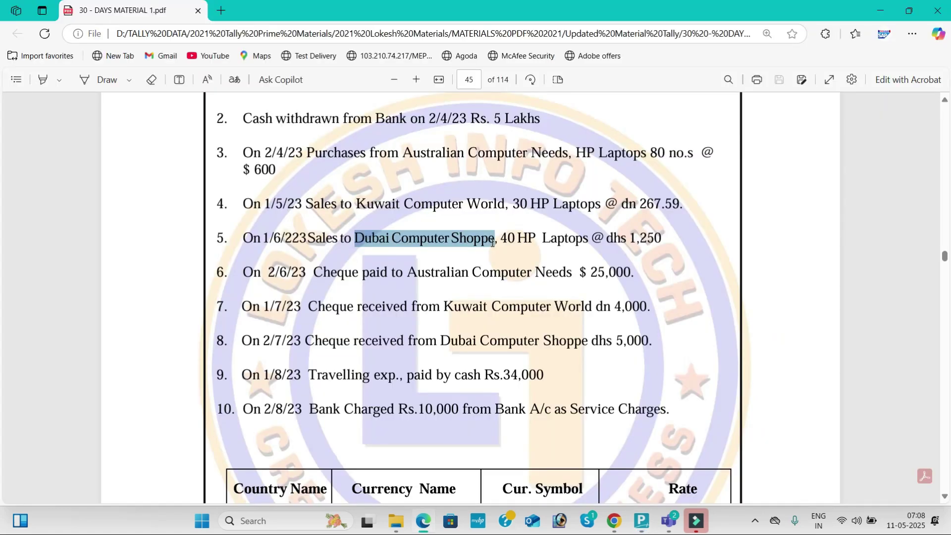
Create the Travelling exp ledger under Indirect Expenses
scroll(492, 242, "down", 3)
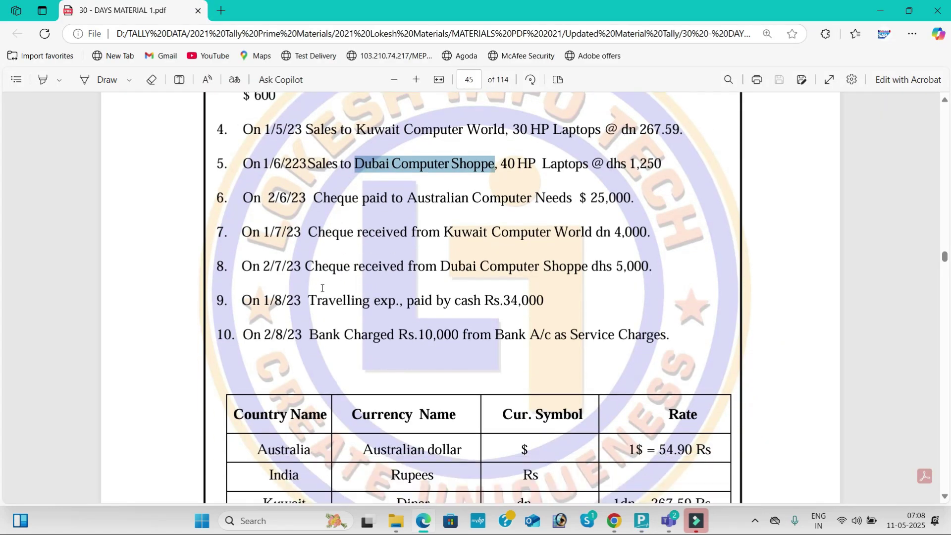
left_click_drag(308, 299, 395, 301)
key("alt+Tab")
key("ctrl+alt+v")
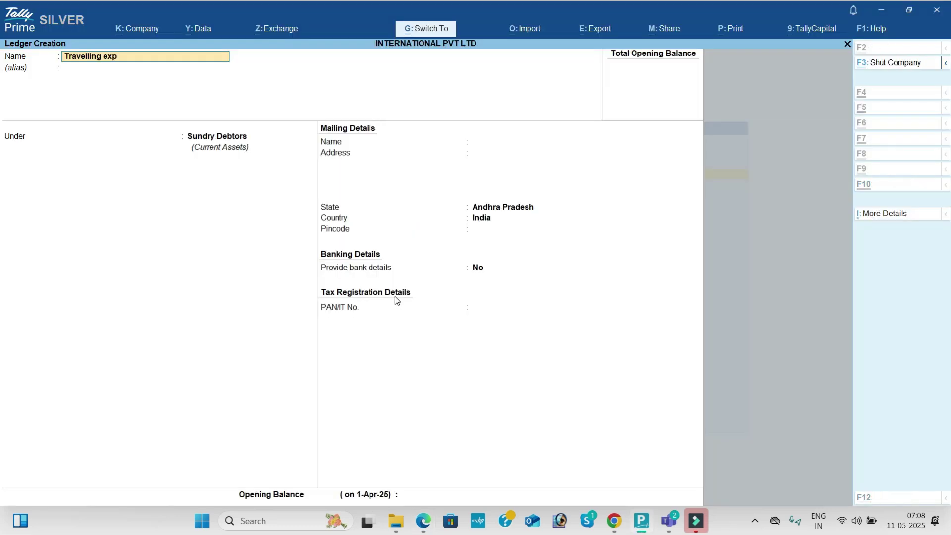
key("Return")
key("Return")
type("In")
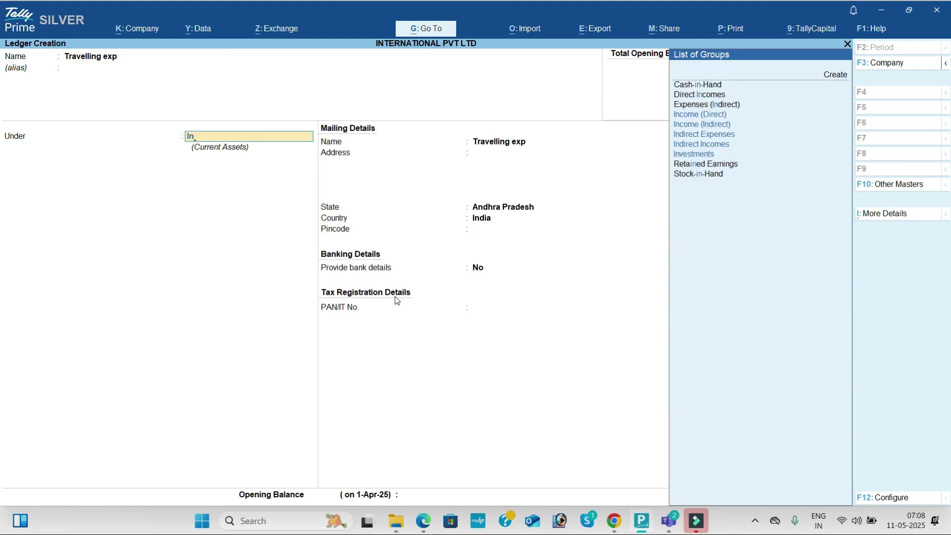
key("Down")
key("Down")
key("Down")
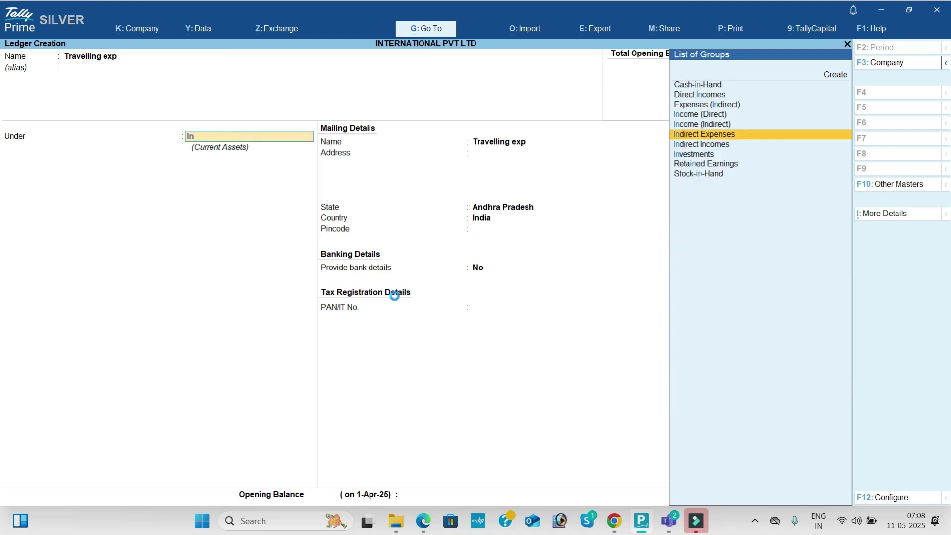
key("Return")
key("Return")
key("Return")
key("Return")
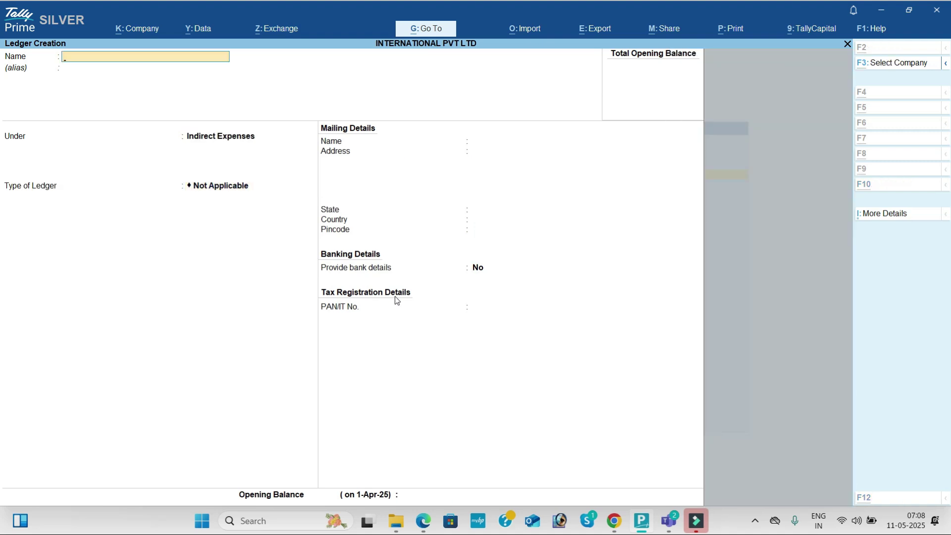
key("alt+Tab")
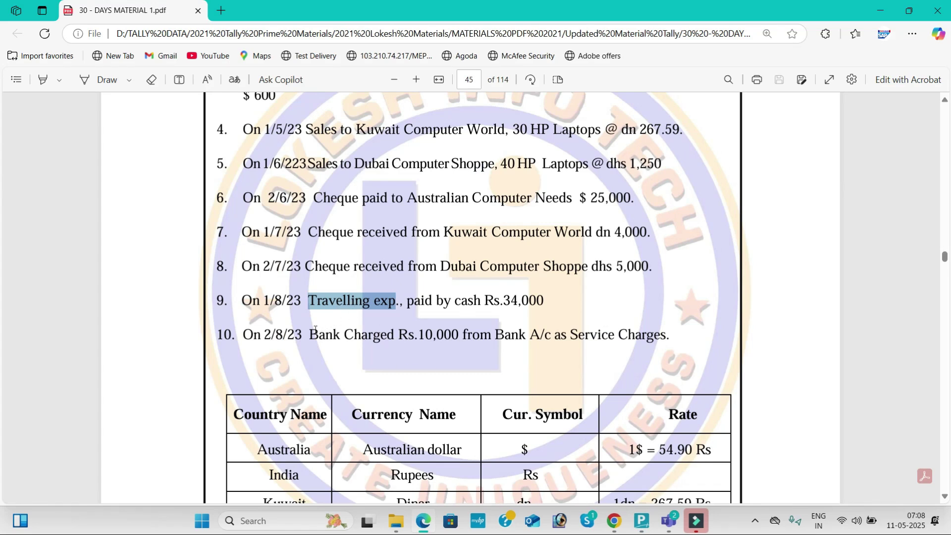
Create the Bank Charges ledger under Indirect Expenses and close the blank ledger form
left_click_drag(310, 332, 386, 333)
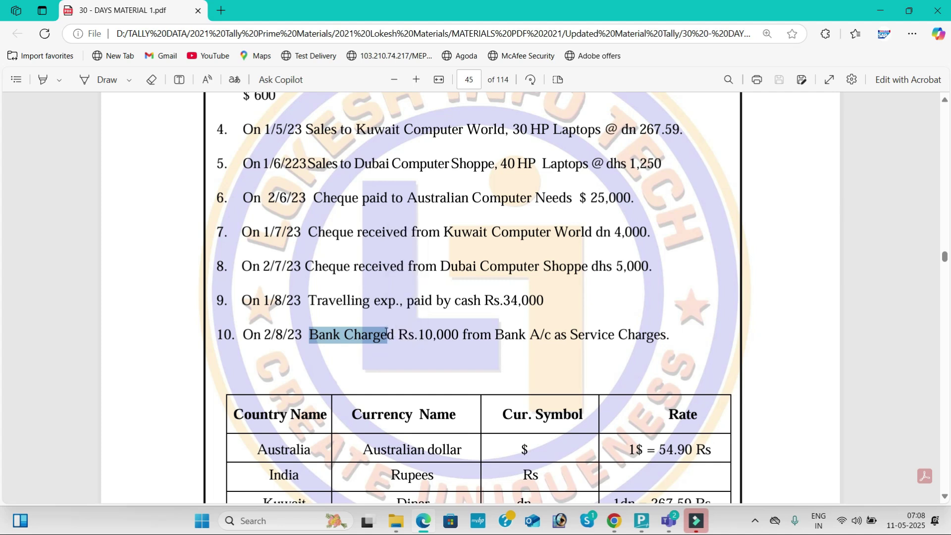
key("alt+Tab")
key("ctrl+v")
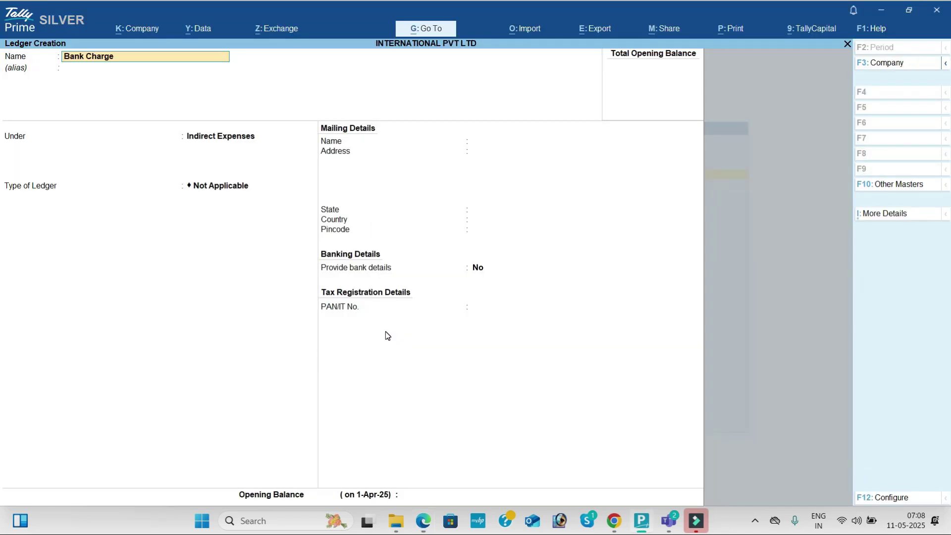
key("Return")
key("Return")
key("Return")
key("Return")
key("Return")
key("Return")
key("Return")
key("Return")
key("Return")
key("Return")
key("Return")
key("Return")
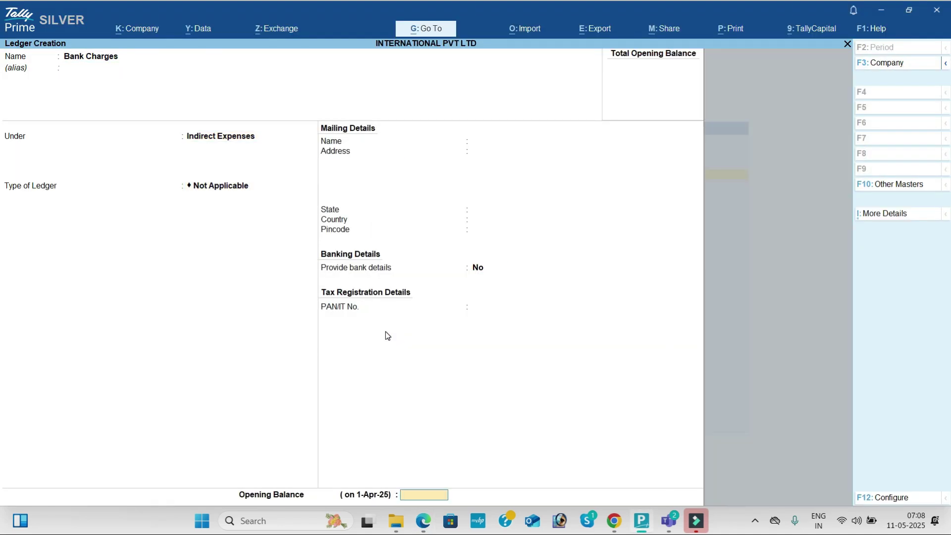
key("Return")
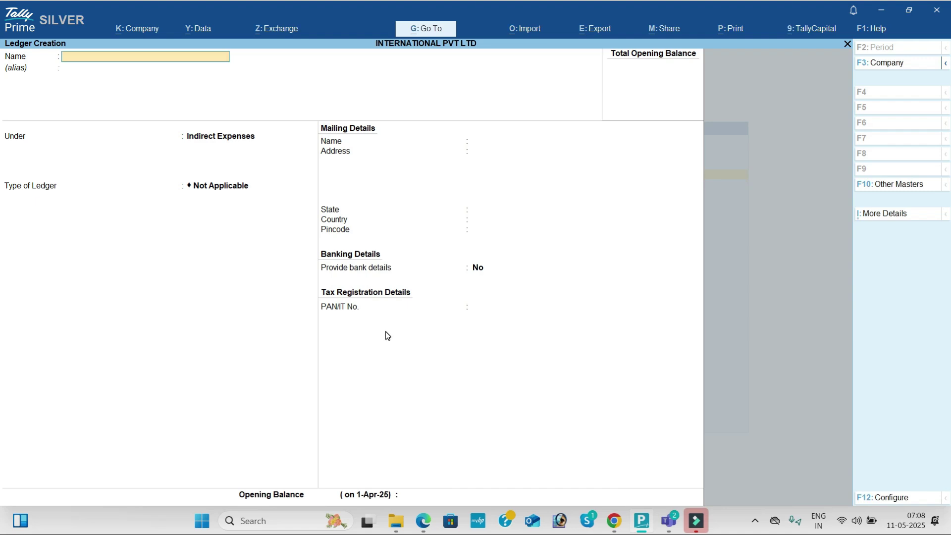
key("Escape")
Quit Ledger Creation and start a new Currency master
key("Return")
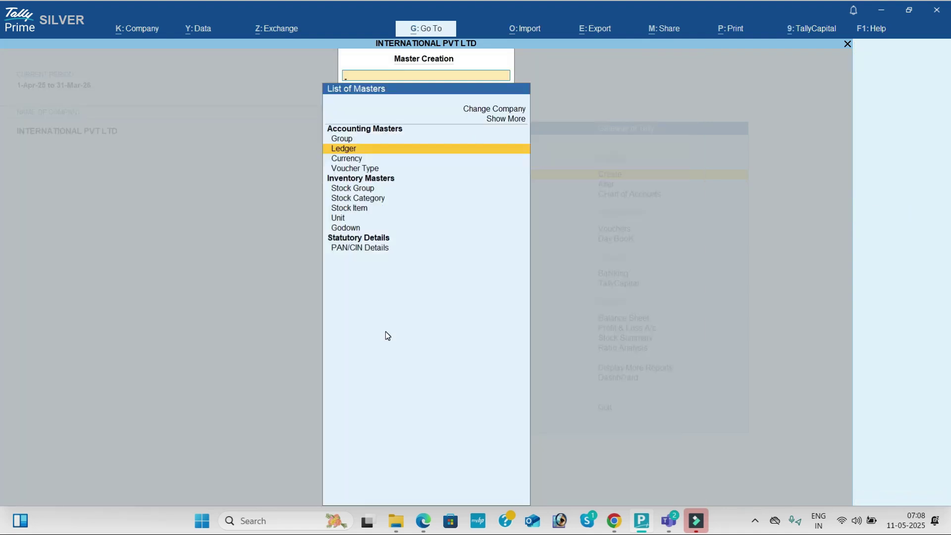
key("Down")
key("Down")
key("Down")
key("Down")
key("Down")
key("Down")
key("Down")
key("Up")
key("Up")
key("Up")
key("Up")
key("Up")
key("Up")
key("Up")
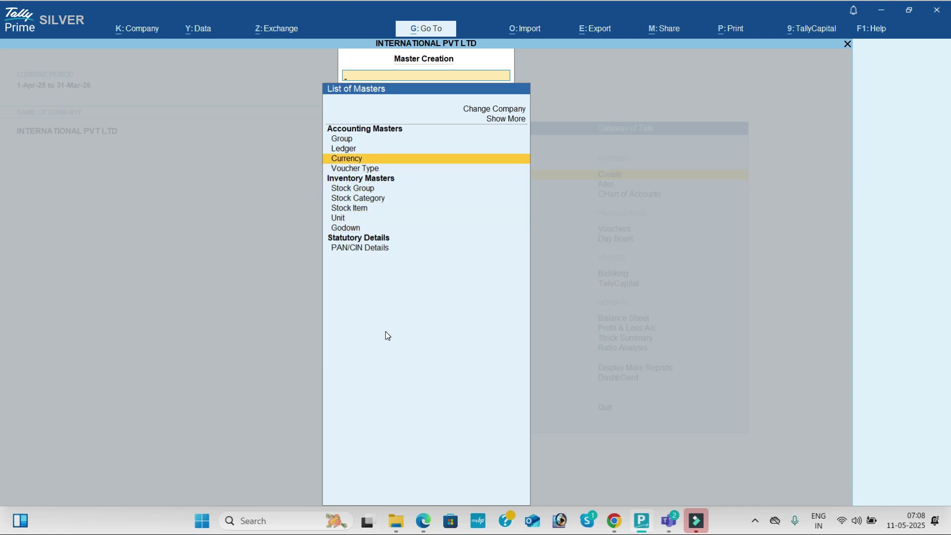
key("Down")
key("Up")
key("Down")
key("Up")
key("Return")
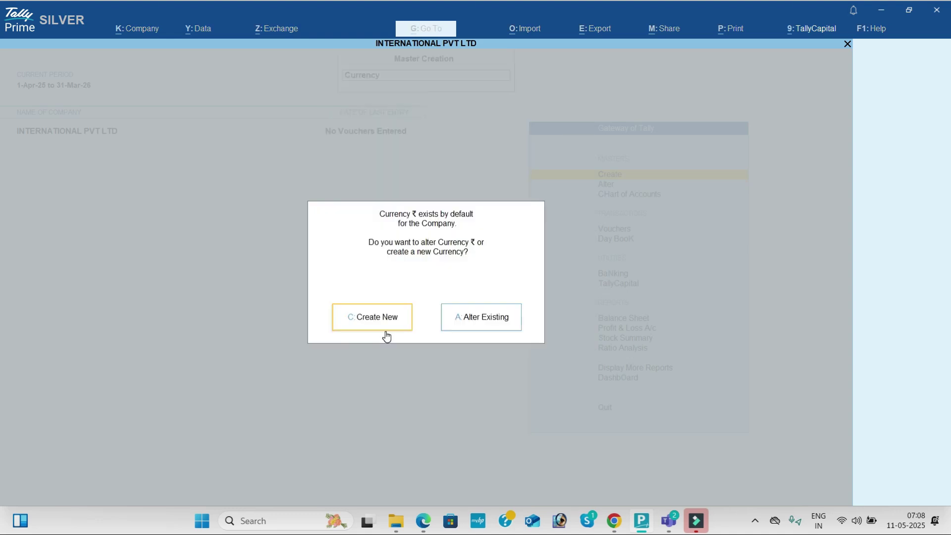
key("Return")
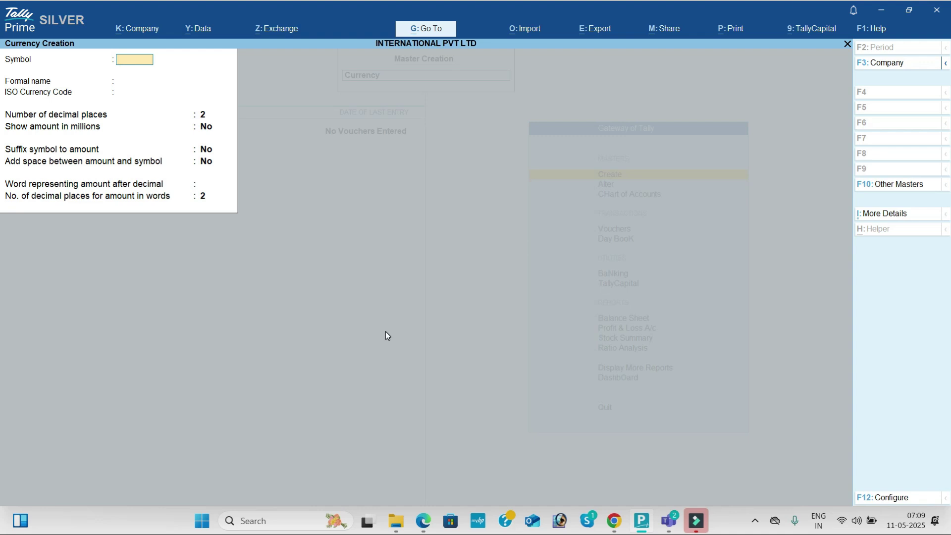
Create the currencies $ (Dollor) and dn (Dinar)
type("$")
key("Return")
type("Do")
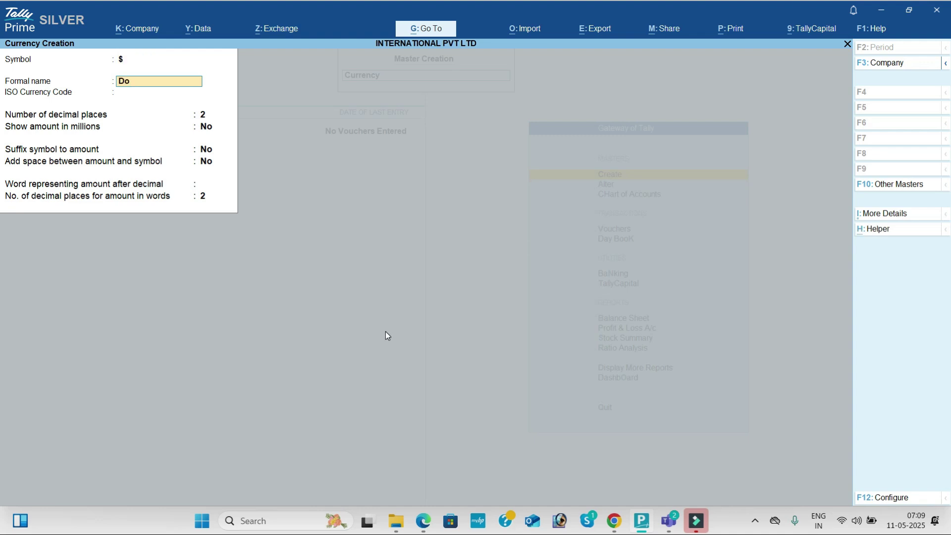
type("llor")
key("Return")
key("Return")
key("Return")
key("Return")
key("Return")
key("Return")
key("Return")
key("Return")
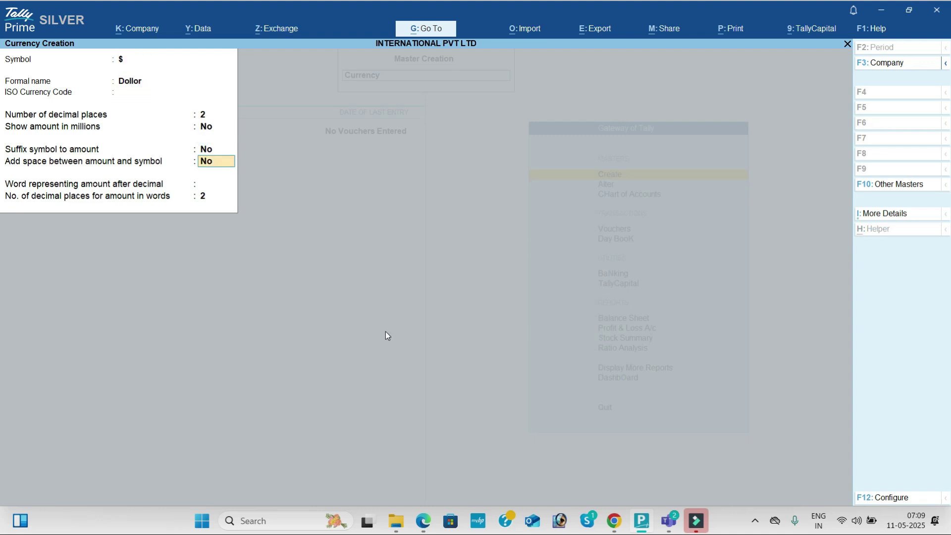
key("alt+Tab")
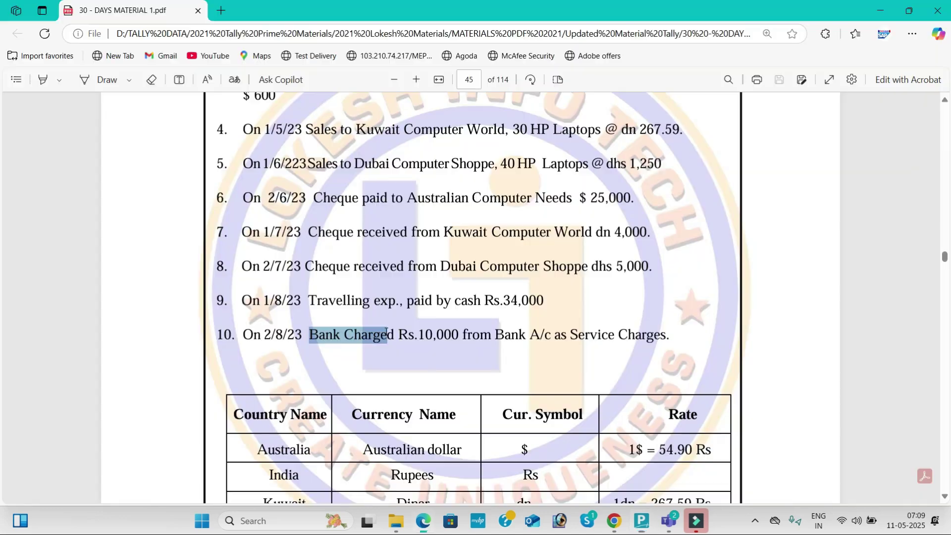
scroll(386, 333, "down", 3)
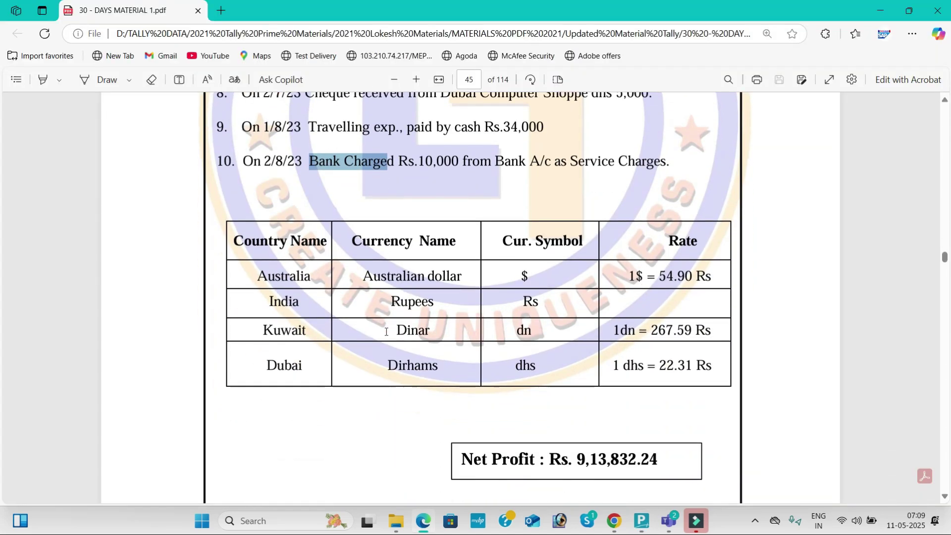
key("alt+Tab")
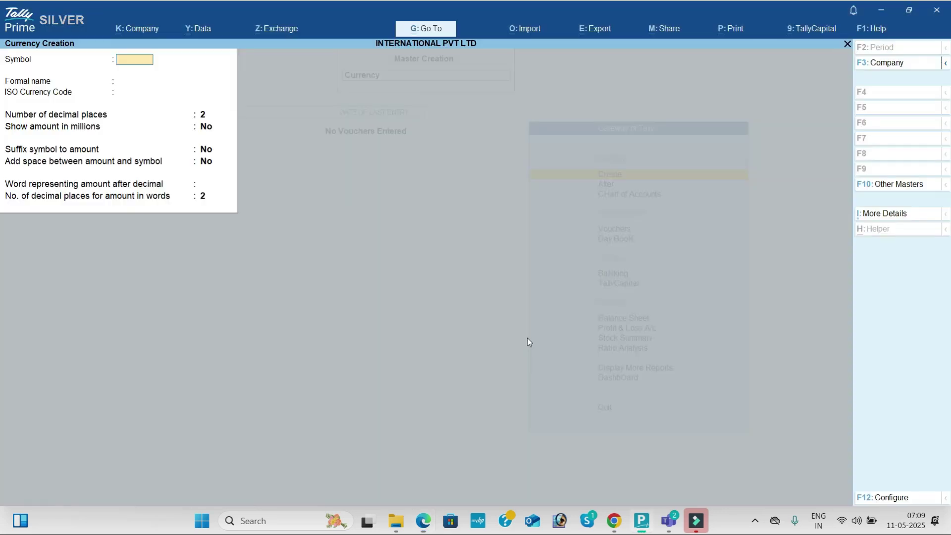
type("d")
key("Return")
type("Dina")
key("Return")
key("Return")
key("Return")
key("Return")
key("Return")
key("Return")
key("Return")
key("Return")
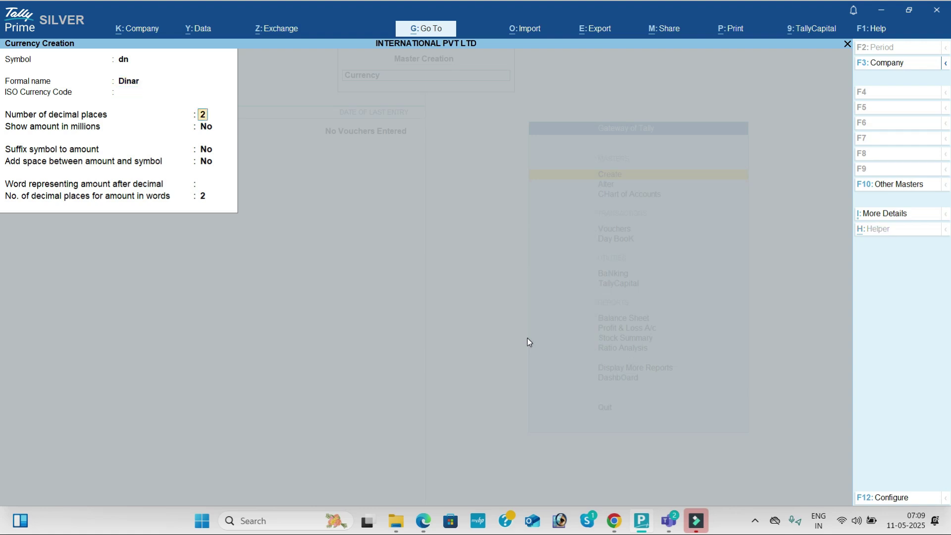
Create the currency dhs with formal name Dirms
type("sh")
key("BackSpace")
key("BackSpace")
type("d")
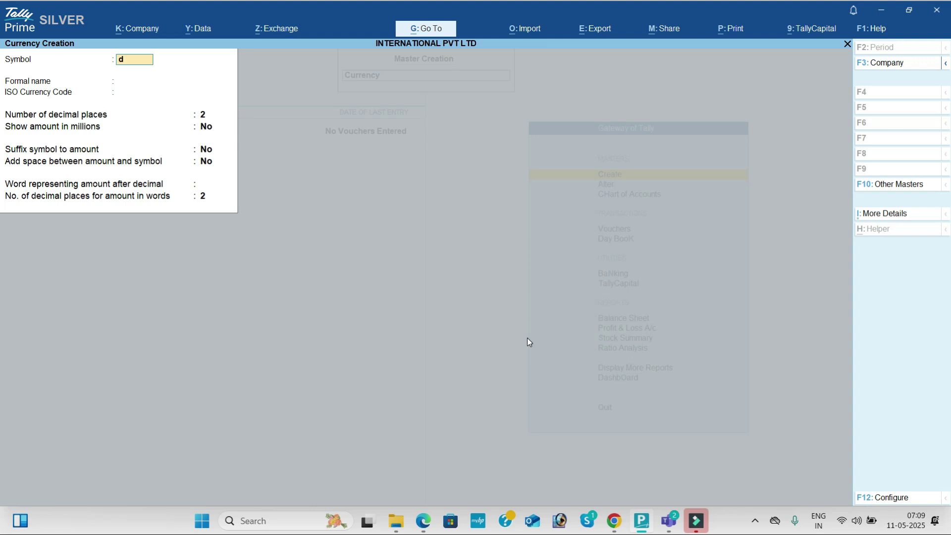
type("hs")
key("Return")
key("alt+Tab")
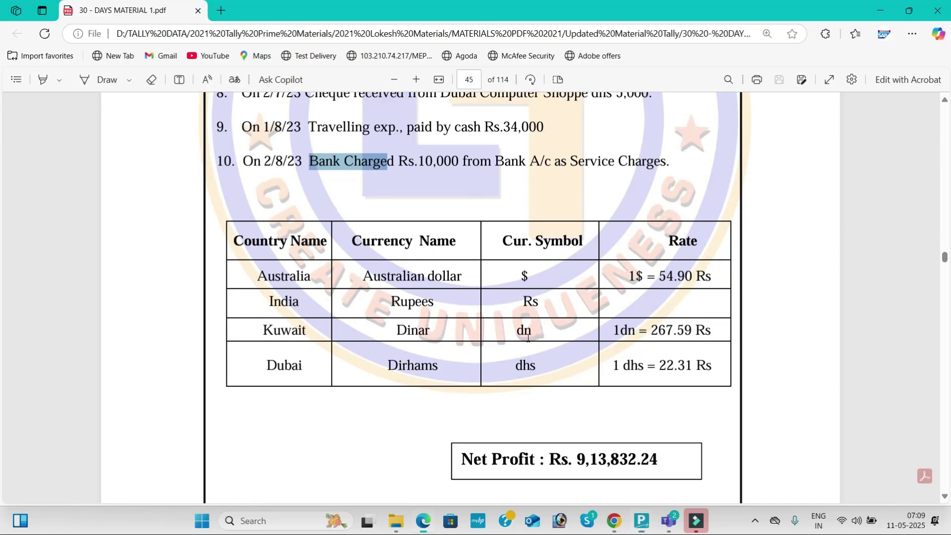
key("alt+Tab")
type("Dirms")
key("Return")
key("Return")
key("Return")
key("Return")
key("Return")
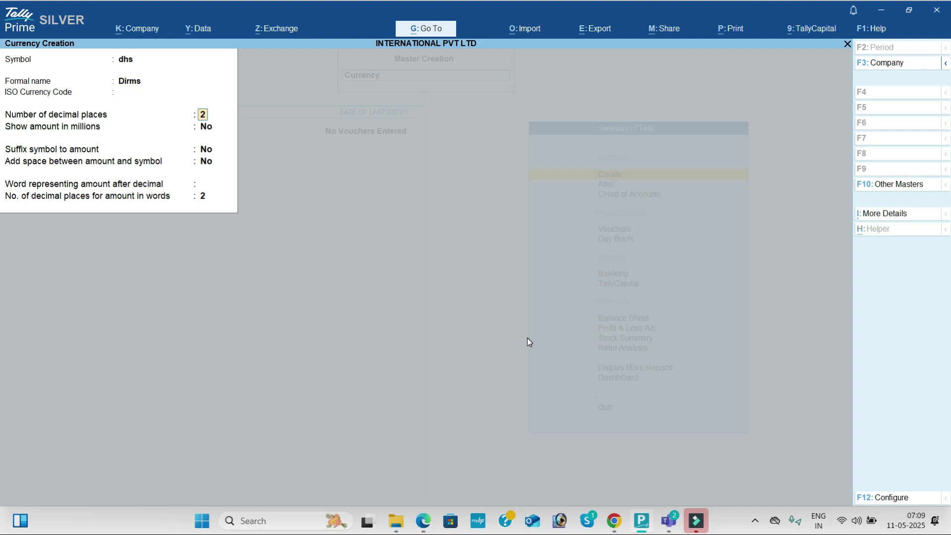
key("Return")
key("Return")
key("Return")
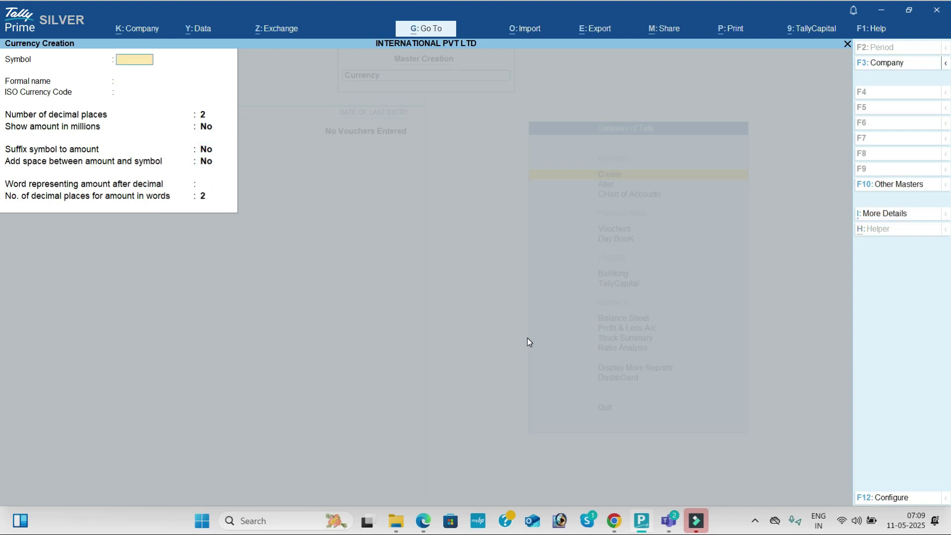
Close currency creation and bring up the Rates of Exchange for the new currencies
key("Escape")
key("y")
key("Down")
key("Return")
key("Return")
key("alt+Tab")
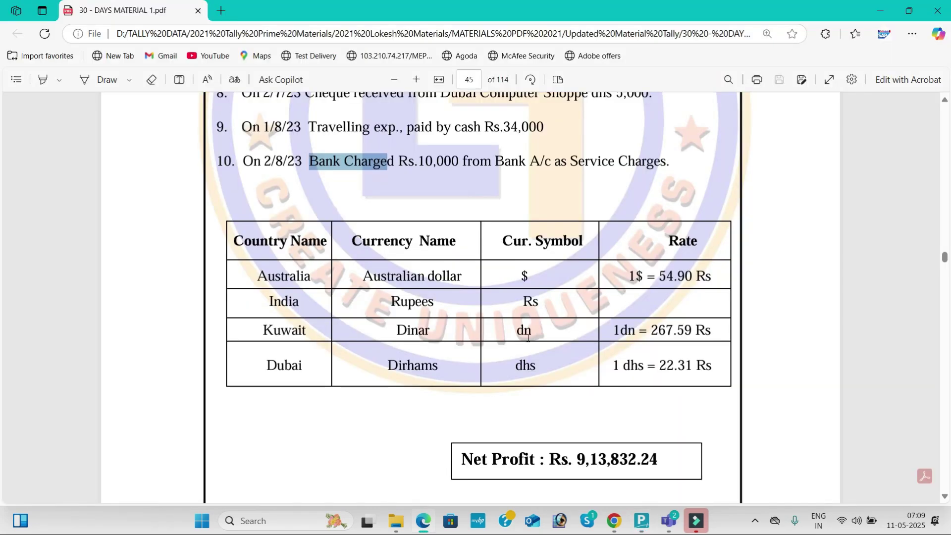
key("alt+Tab")
Enter standard rates of ₹54.90 per $ and ₹22.31 per dhs
type("54.90")
key("Return")
key("Return")
key("Return")
key("alt+Tab")
key("alt+Tab")
type("22.3")
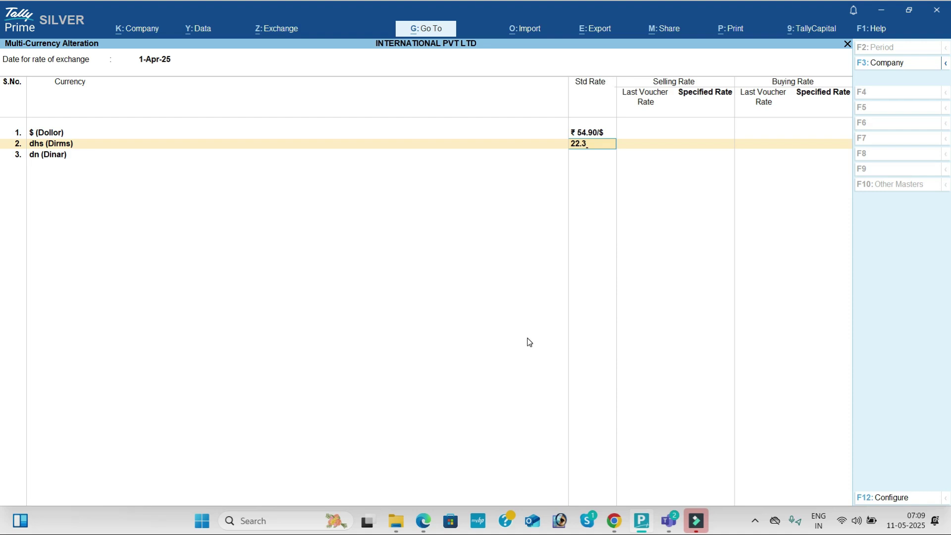
key("Return")
key("BackSpace")
type("22.31")
key("Return")
key("Return")
key("Return")
Enter the dn standard rate of ₹267.59
key("alt+Tab")
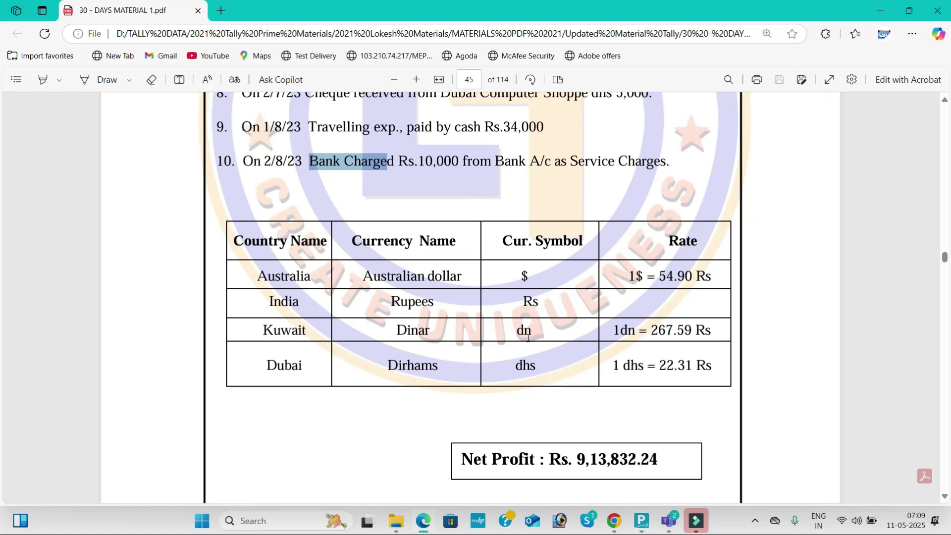
key("alt+Tab")
type("26")
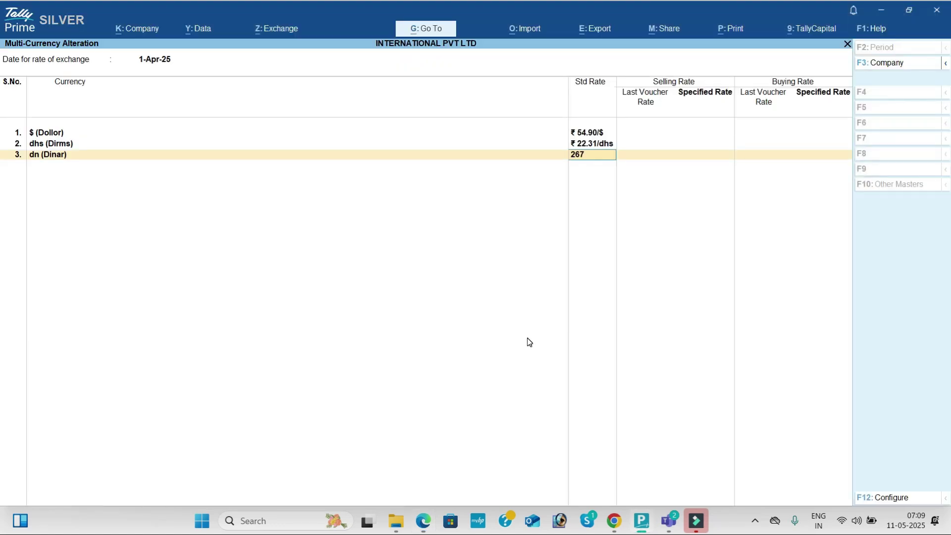
key("alt+Tab")
key("alt+Tab")
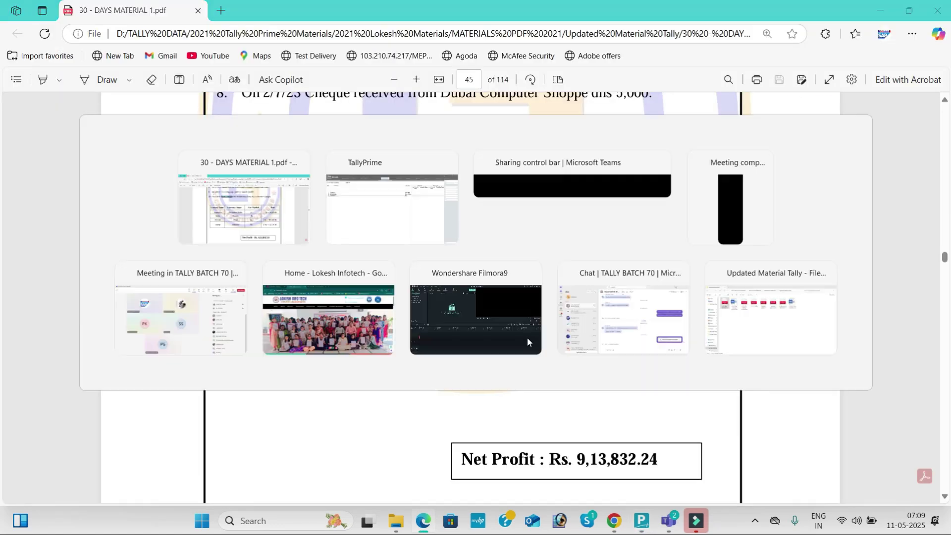
type("7.59")
key("Return")
key("Return")
key("Return")
Save the exchange rates, then create the simple unit nos with formal name Numbers
key("Return")
key("Down")
key("Down")
key("Down")
key("Down")
key("Down")
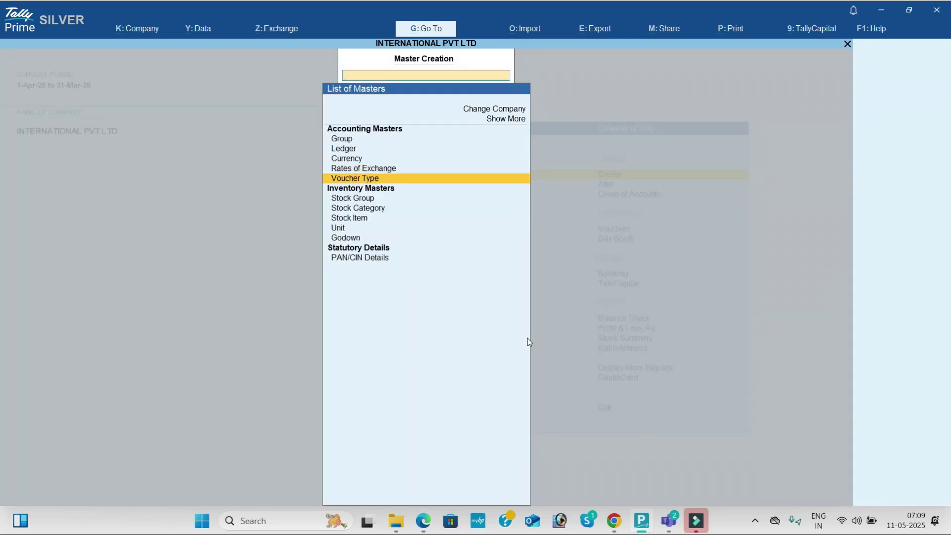
key("Return")
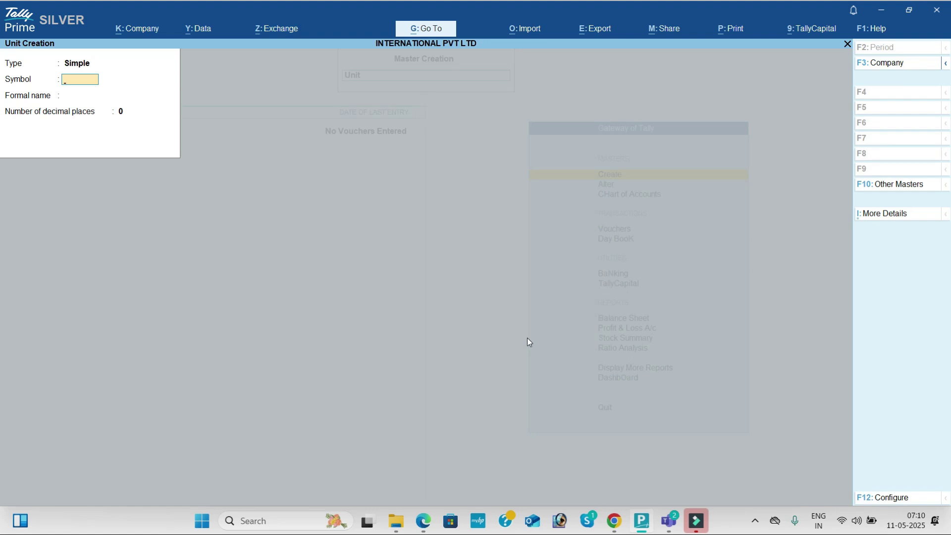
type("nnos")
key("Return")
type("Number")
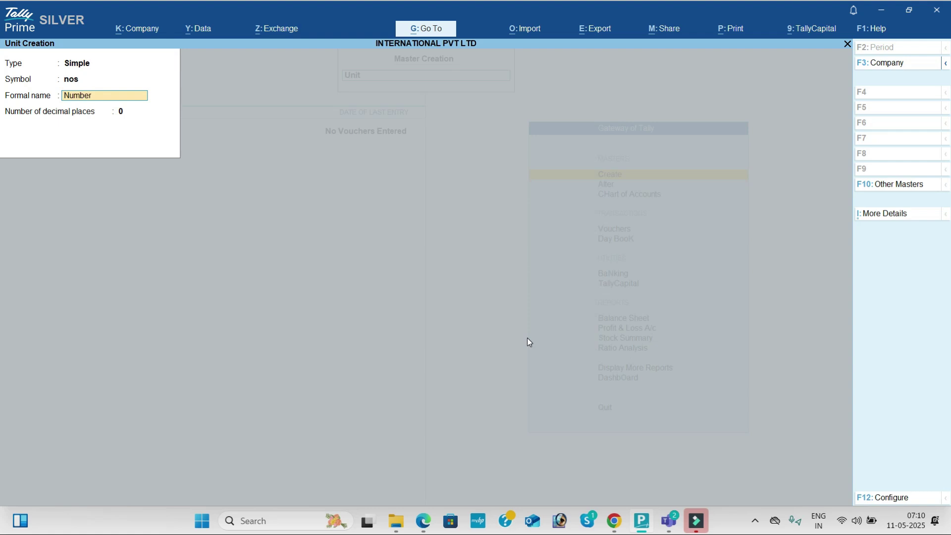
key("Return")
key("Return")
key("Return")
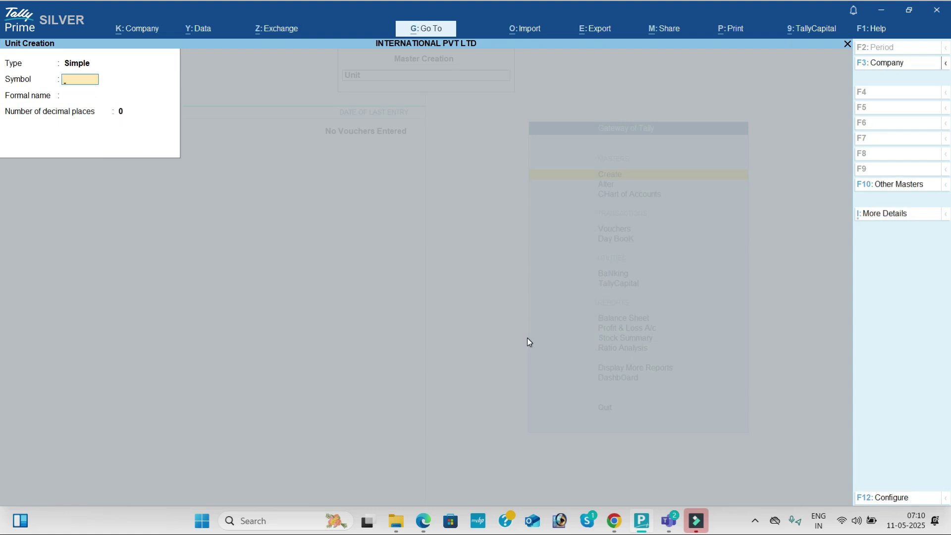
key("Escape")
key("Up")
key("Return")
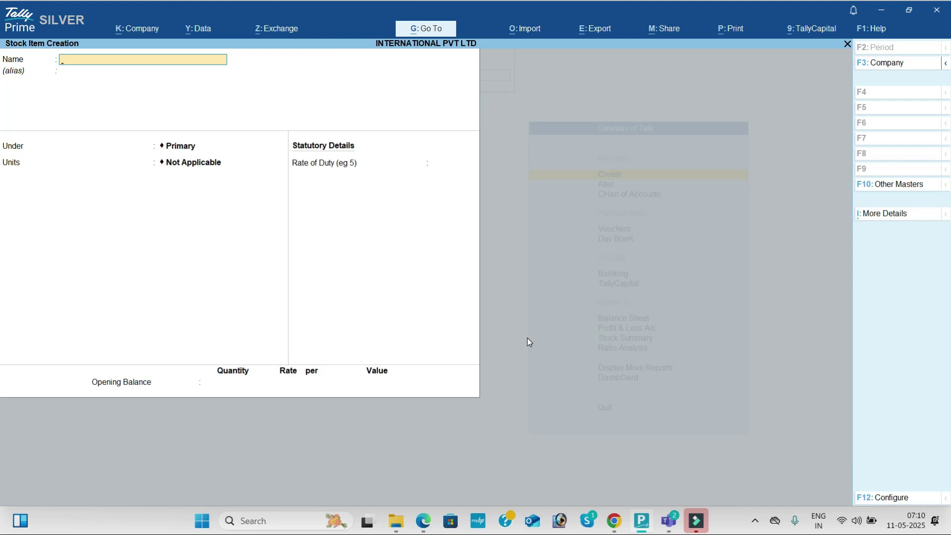
Name the new stock item Hp Laptops under Primary
key("alt+Tab")
scroll(528, 339, "up", 3)
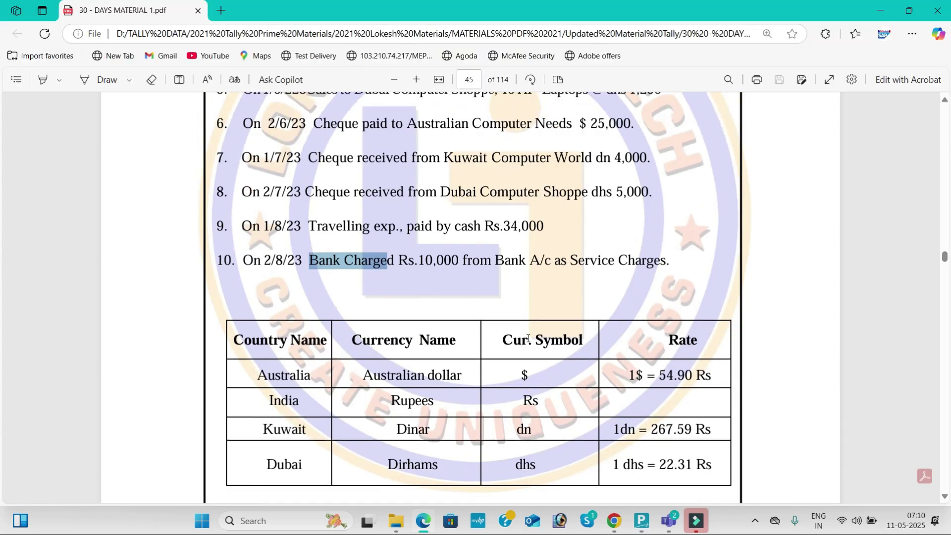
scroll(528, 339, "up", 5)
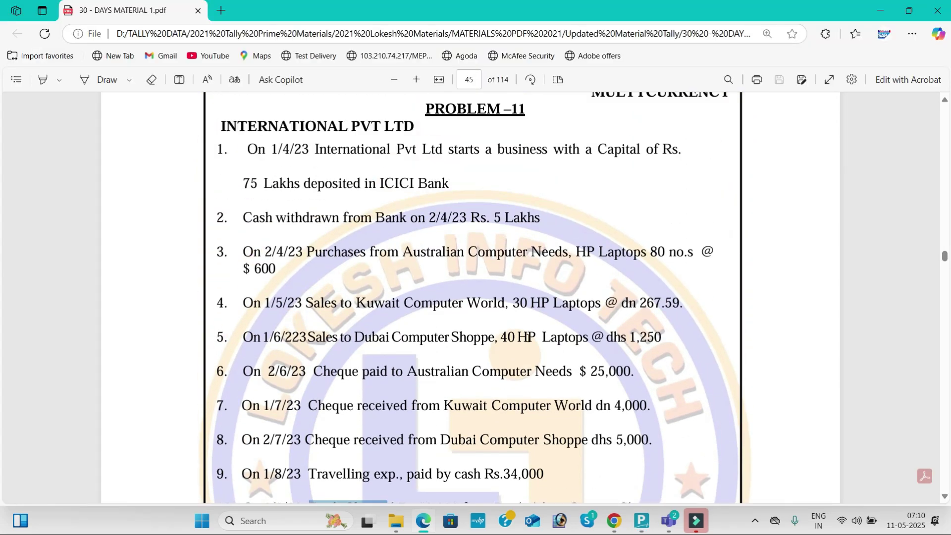
scroll(528, 338, "up", 1)
key("alt+Tab")
type("Hp Laptops")
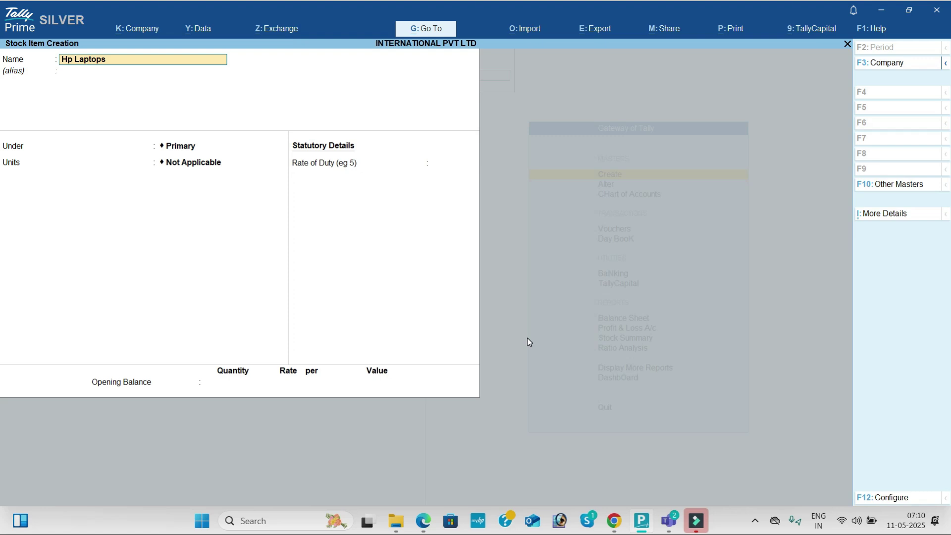
key("Return")
key("Return")
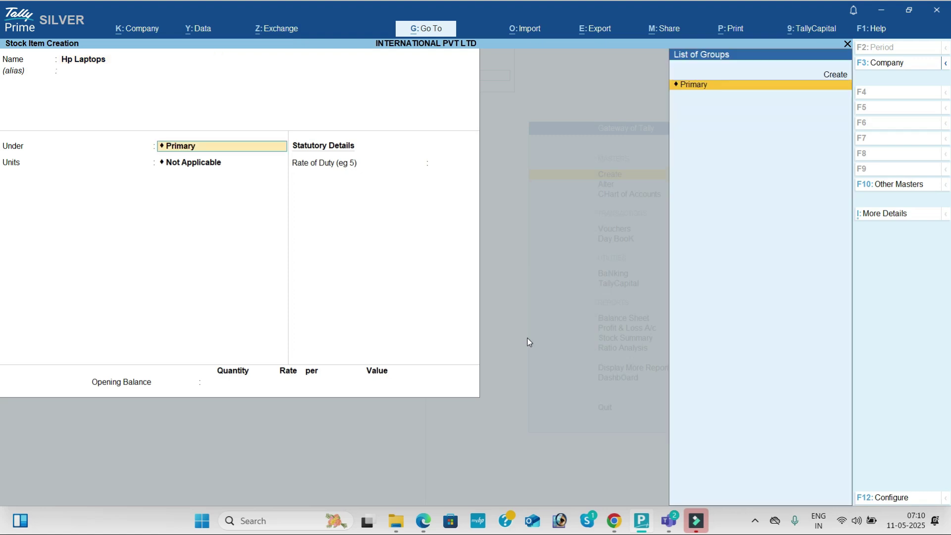
key("Return")
Set the item's unit to nos, save it, and return to the Gateway of Tally
key("Down")
key("Return")
key("Return")
key("Return")
key("Return")
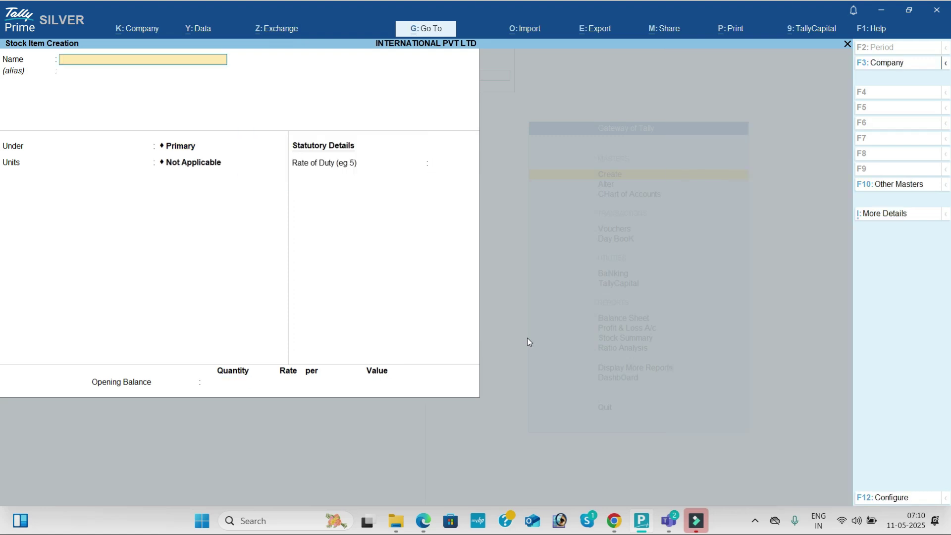
key("Escape")
key("Return")
key("Escape")
key("Down")
key("Down")
key("Down")
key("Return")
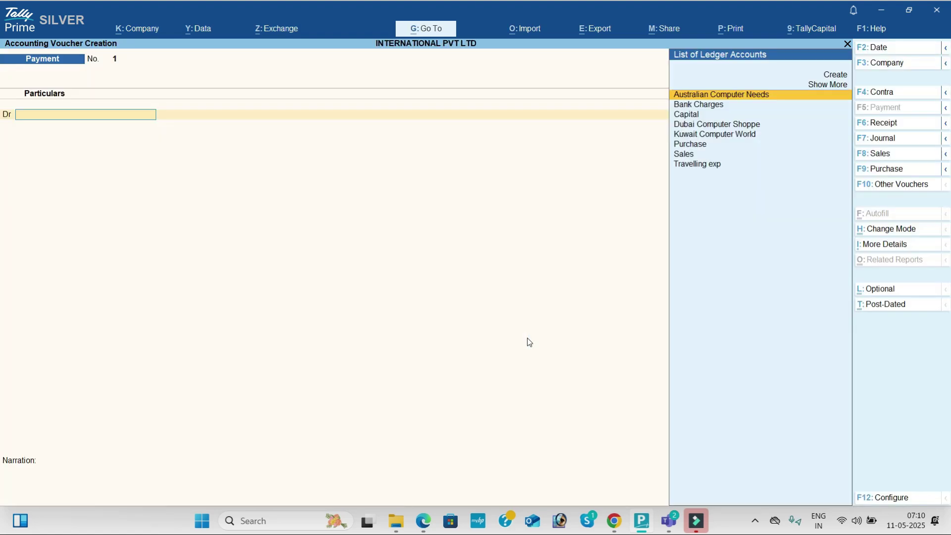
Record a Receipt voucher crediting Capital 75,00,000 and debiting Icici Bank
left_click(889, 125)
key("Down")
key("Down")
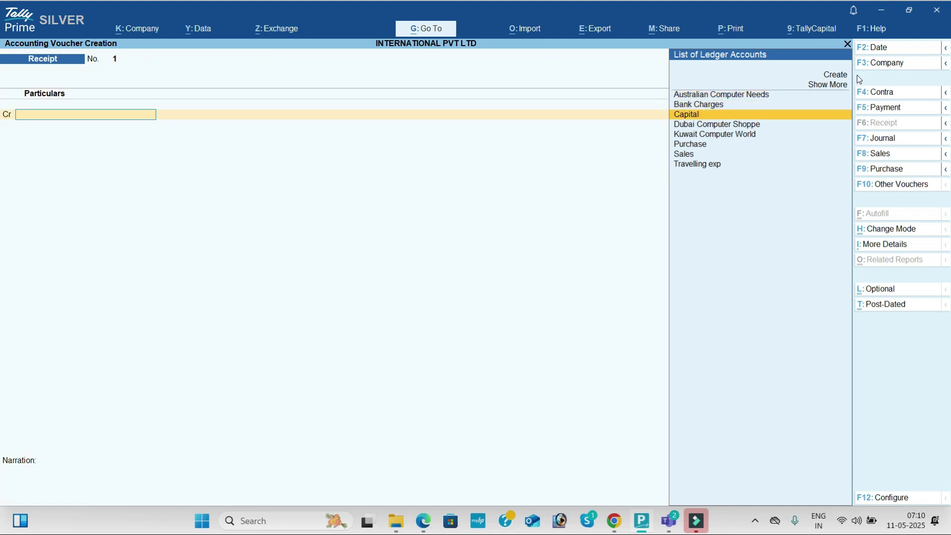
key("Return")
key("alt+Tab")
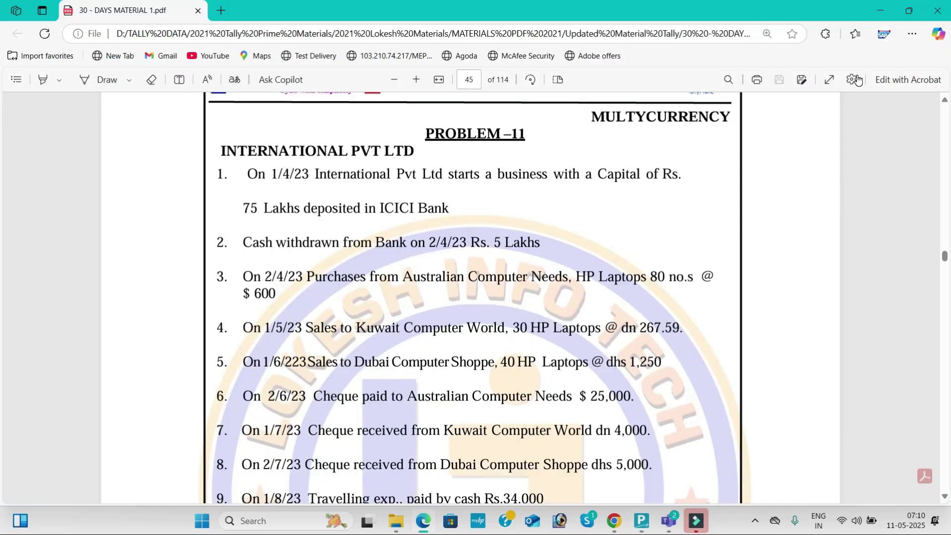
key("alt+Tab")
type("7500")
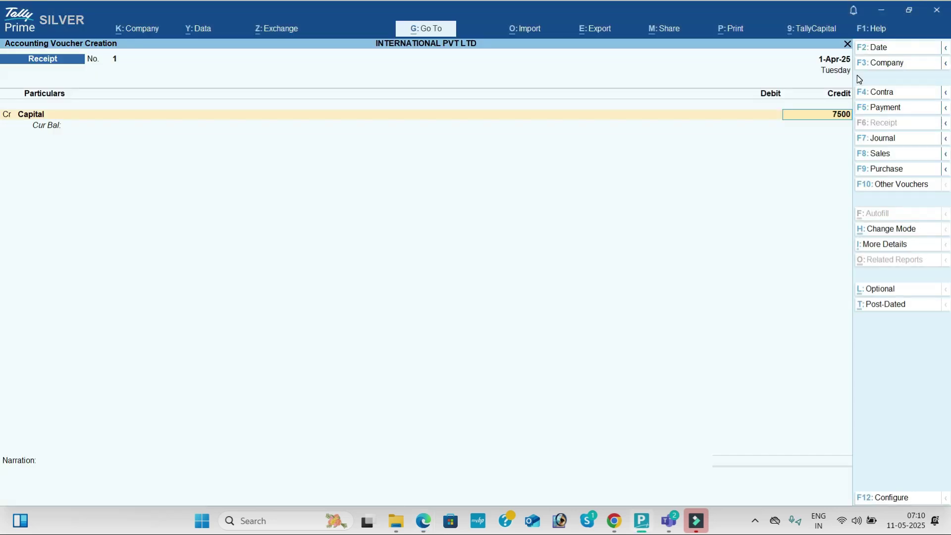
type("000")
key("Return")
key("d")
key("Return")
key("Down")
key("Down")
key("Down")
key("Down")
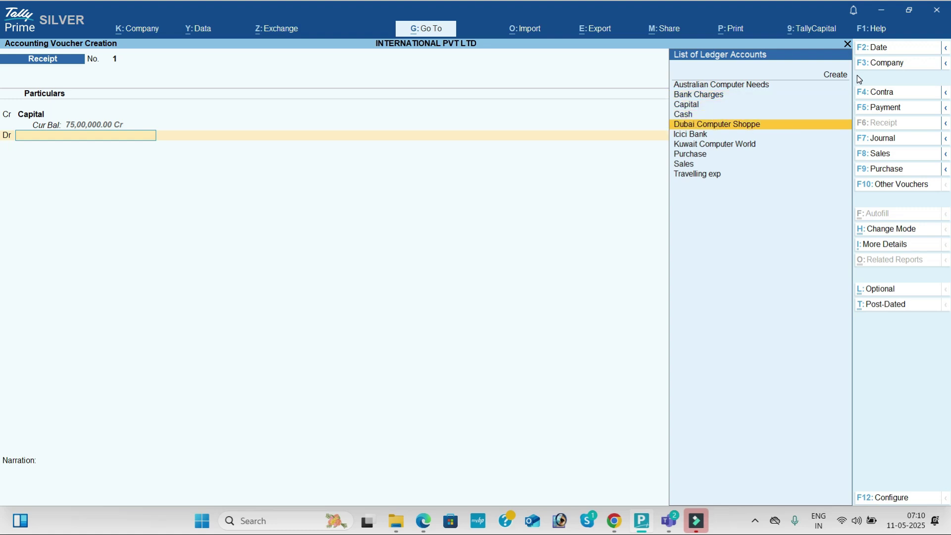
key("Return")
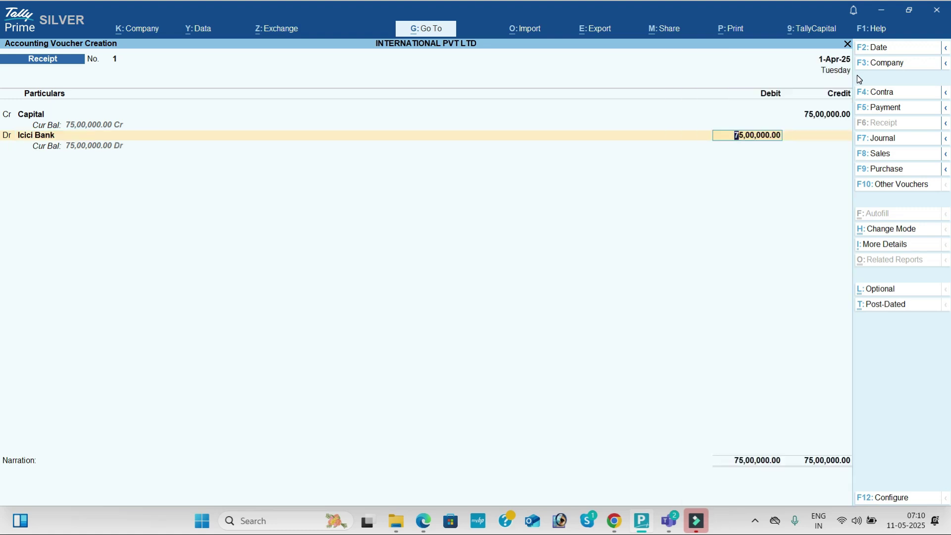
key("ctrl+a")
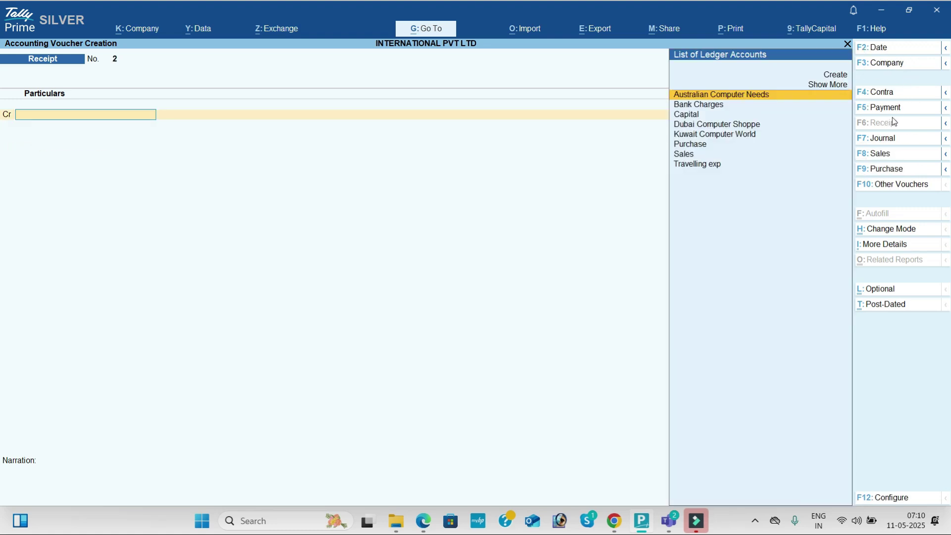
Record a Contra voucher withdrawing 5,00,000 from Icici Bank to Cash
left_click(900, 91)
key("alt+Tab")
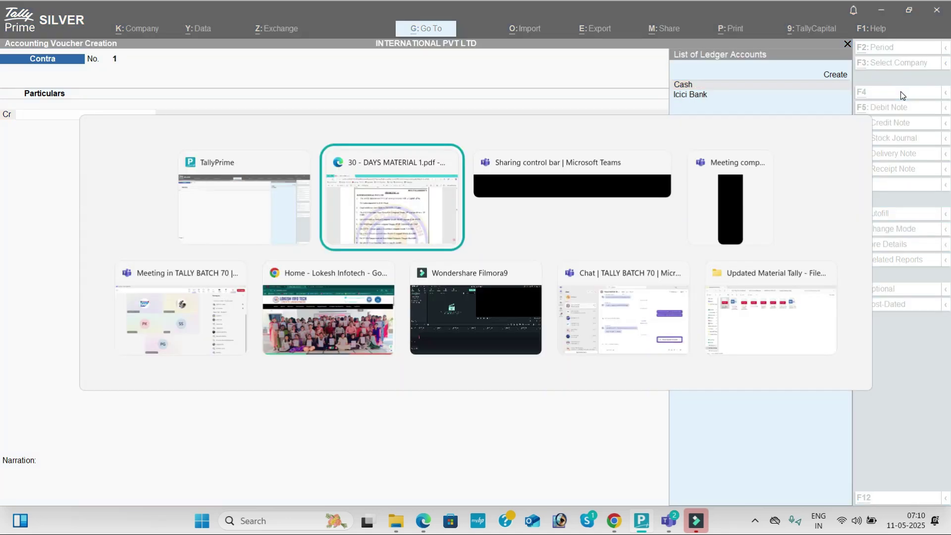
key("alt+Tab")
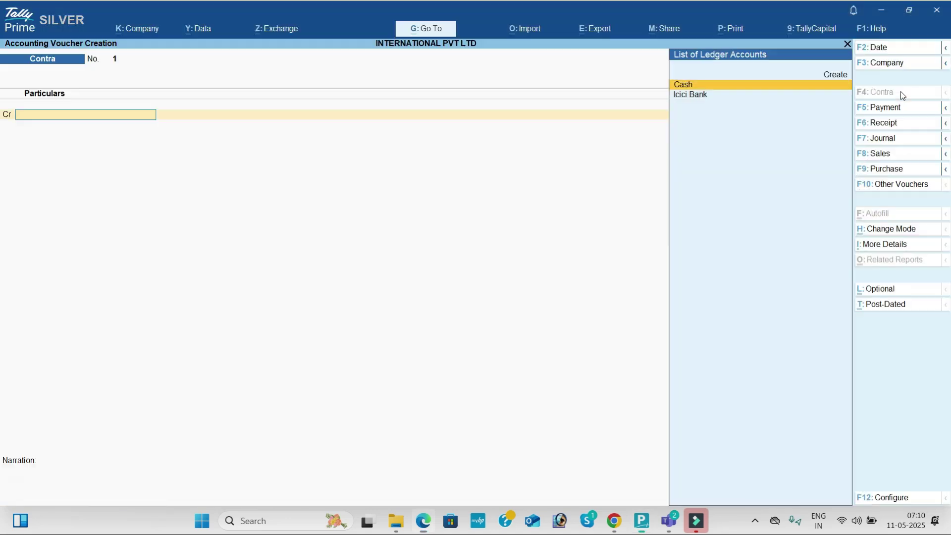
key("Down")
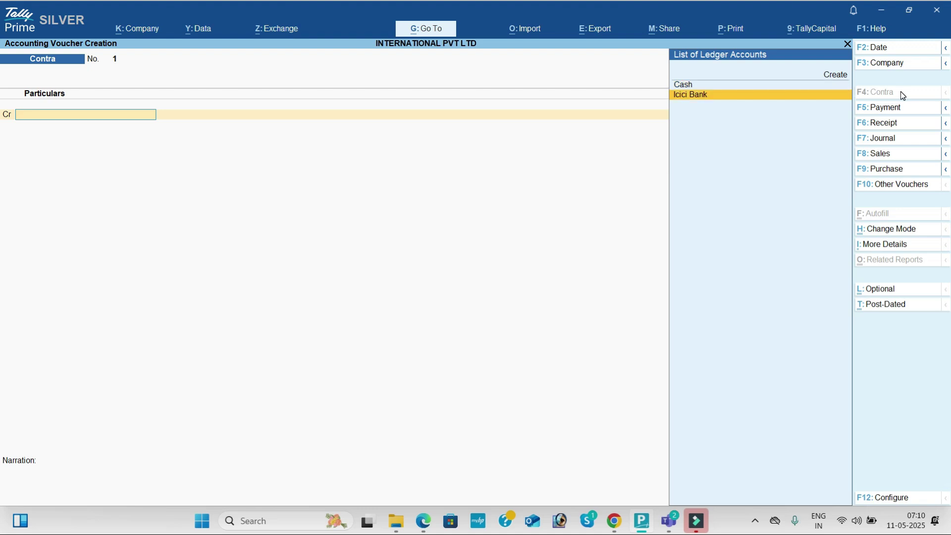
key("Return")
key("alt+Tab")
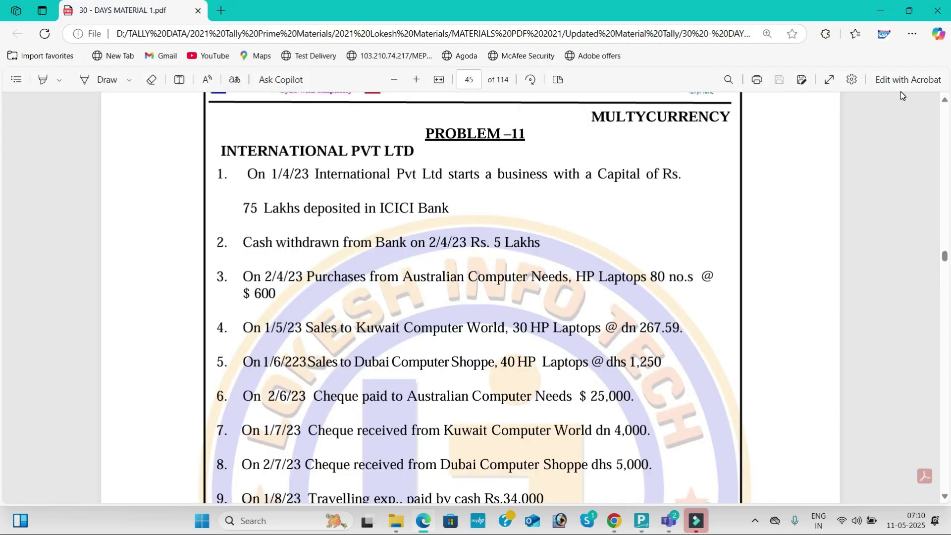
key("alt+Tab")
type("5,00,")
type("00000")
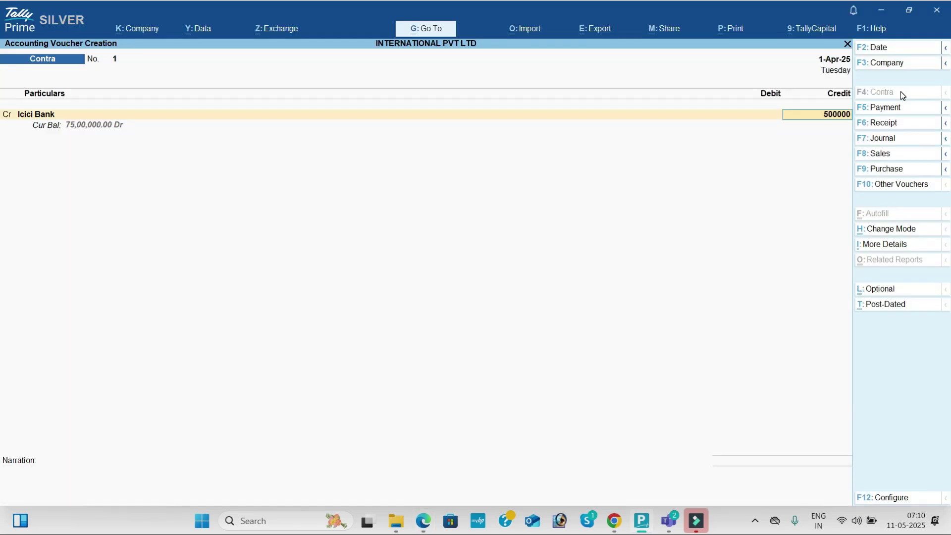
key("Return")
key("Return")
key("Return")
key("Return")
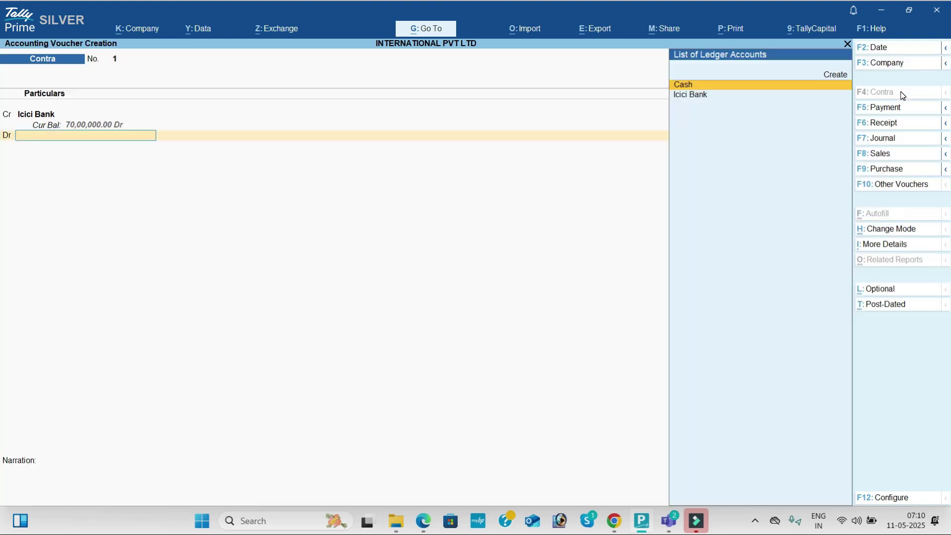
key("Return")
key("Return")
key("Return")
key("Return")
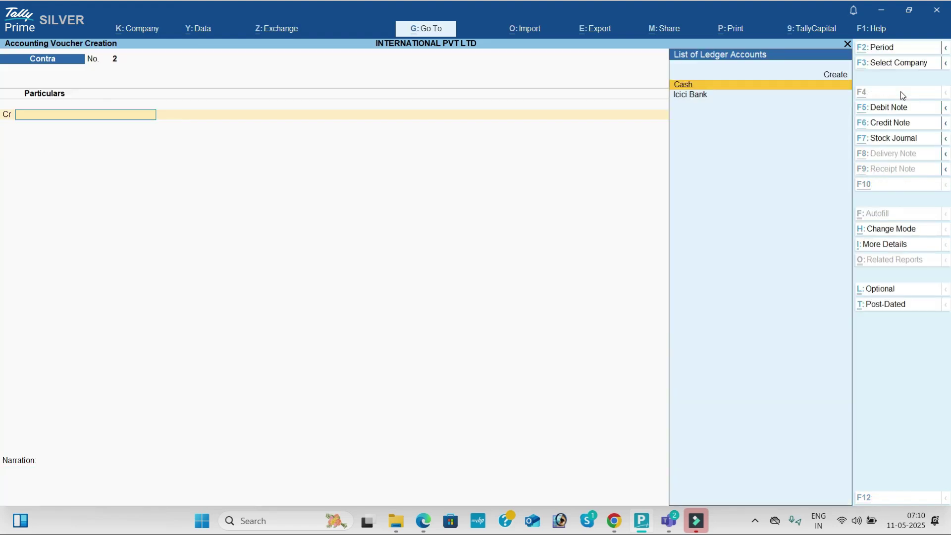
key("alt+Tab")
scroll(900, 93, "down", 1)
key("alt+Tab")
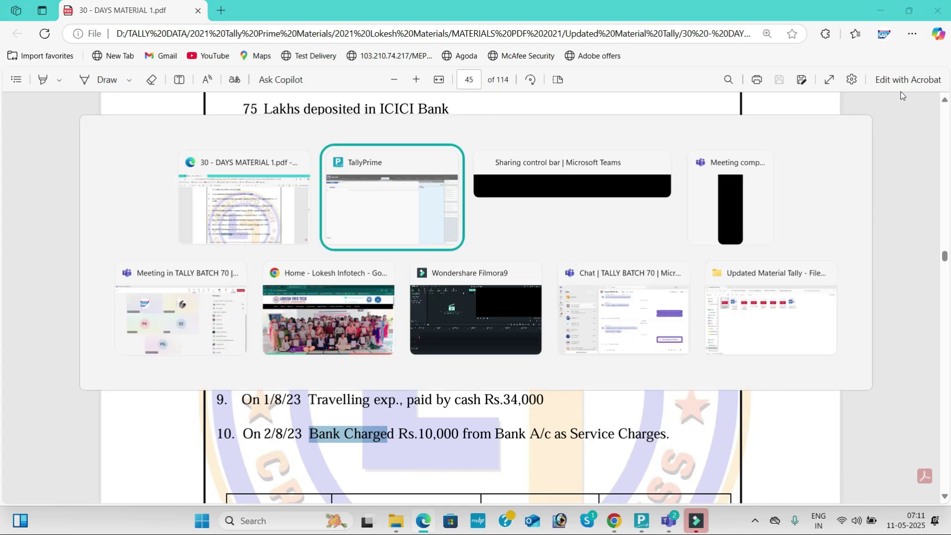
Start a Purchase voucher from Australian Computer Needs with separate consignee details turned off
left_click(910, 169)
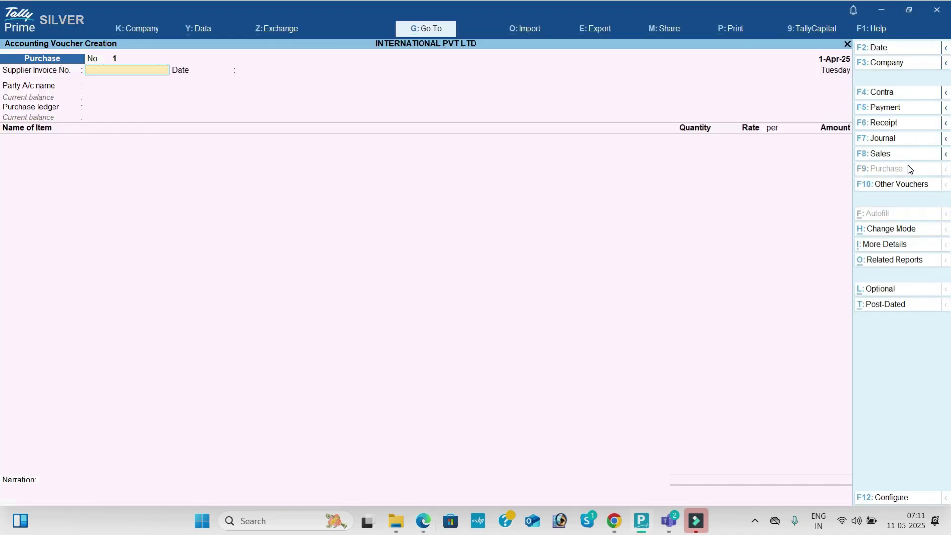
key("Return")
key("Return")
key("Return")
key("Return")
key("Return")
key("Return")
key("Return")
key("Return")
key("Return")
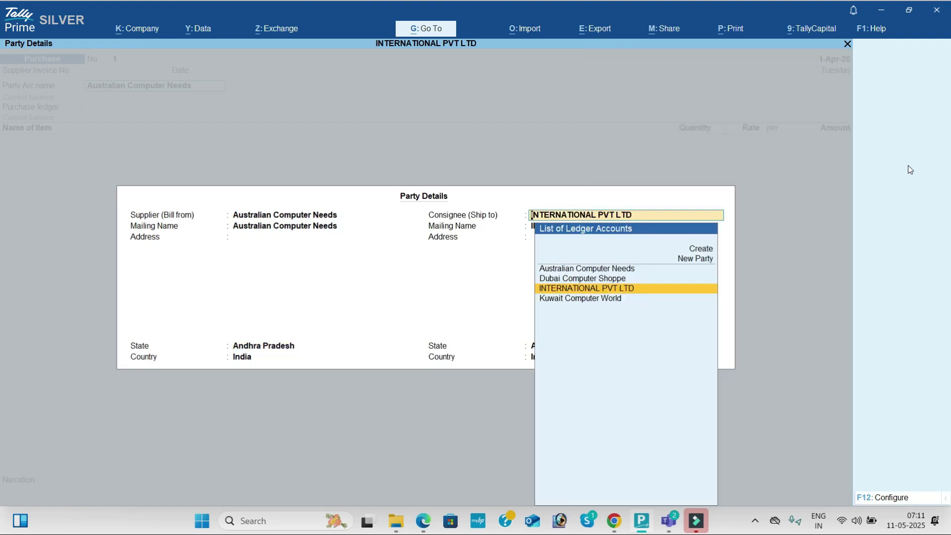
key("Return")
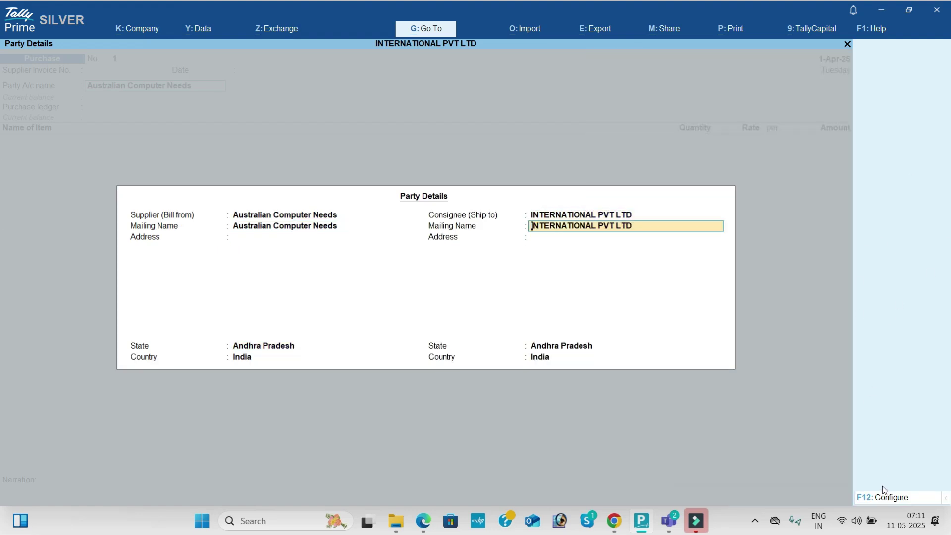
left_click(884, 498)
type("n")
key("Return")
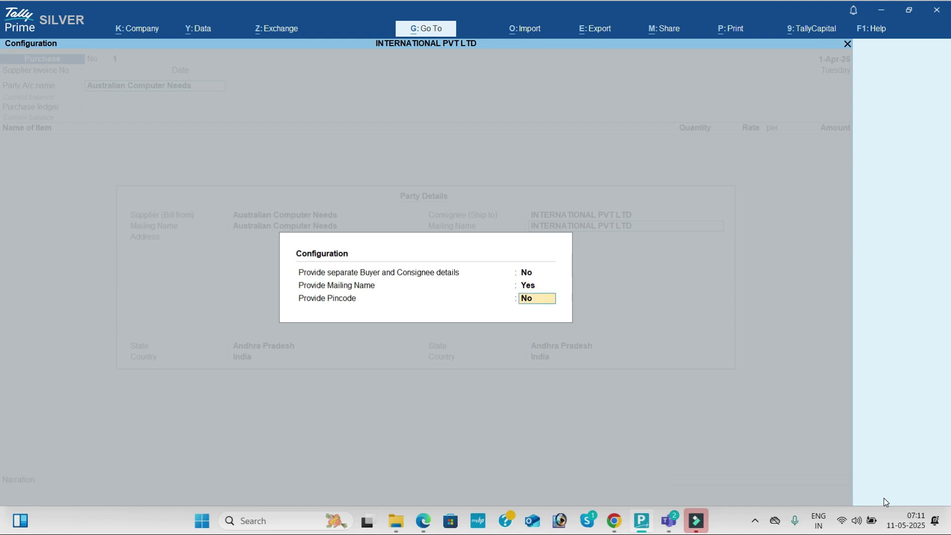
key("Return")
key("Return")
key("Return")
key("Return")
key("Return")
key("Return")
key("Return")
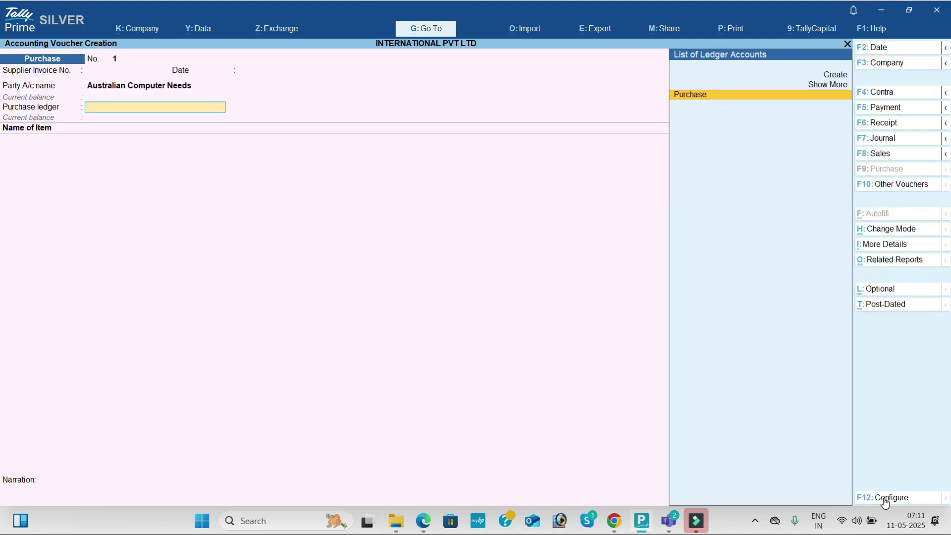
Add 80 nos Hp Laptops at $600 each, accepting ₹54.90 per dollar
type("h")
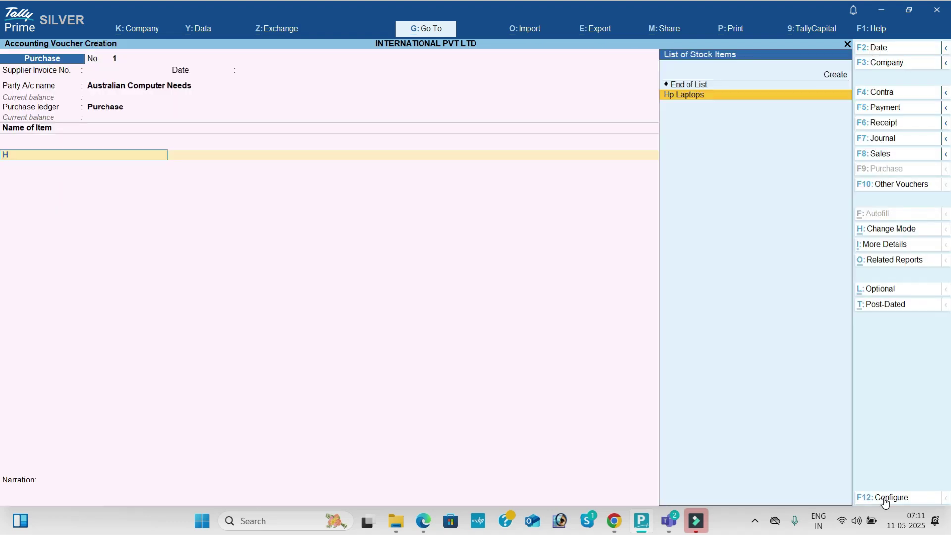
key("Return")
key("alt+Tab")
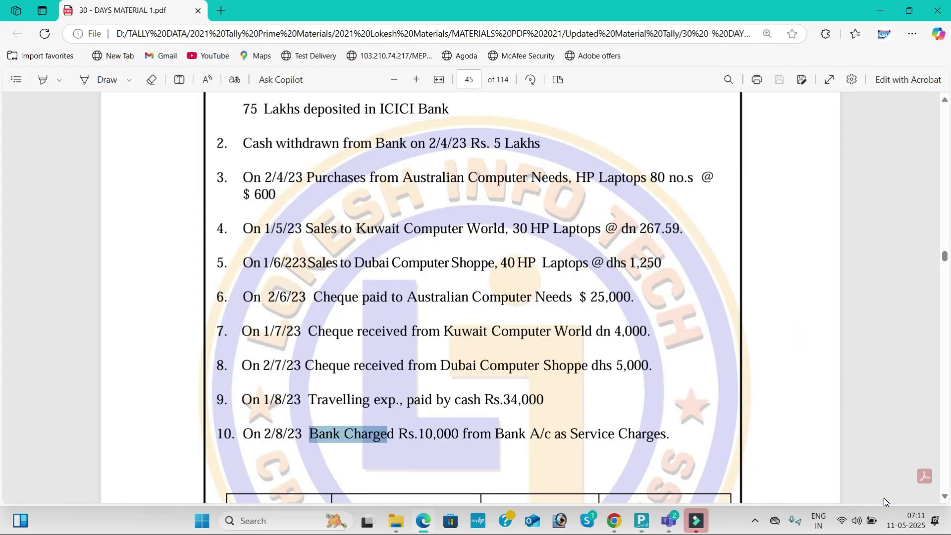
key("alt+Tab")
type("80")
key("Return")
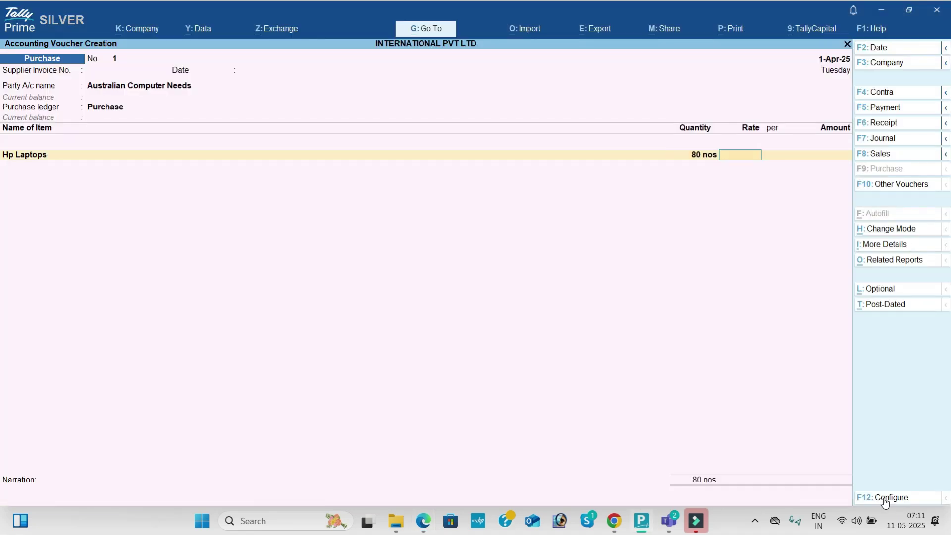
type("600")
key("Return")
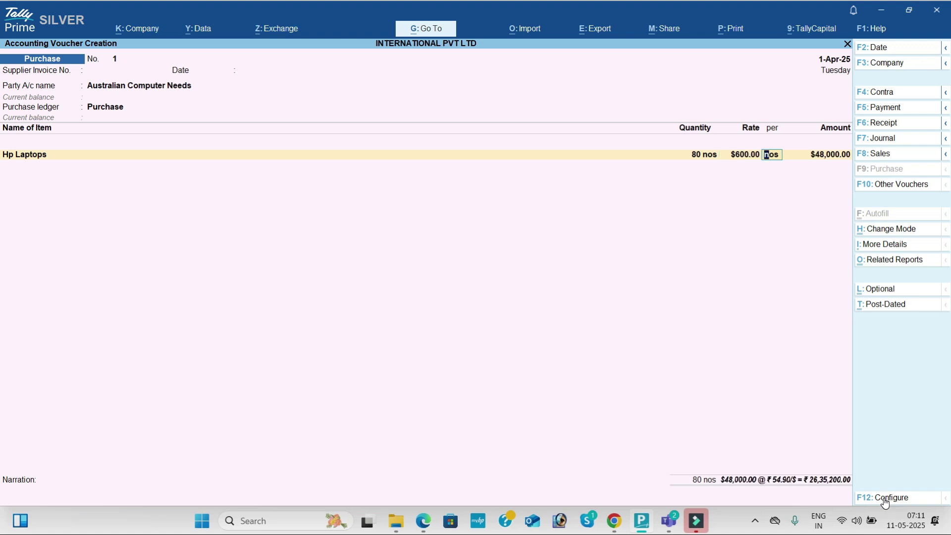
key("Return")
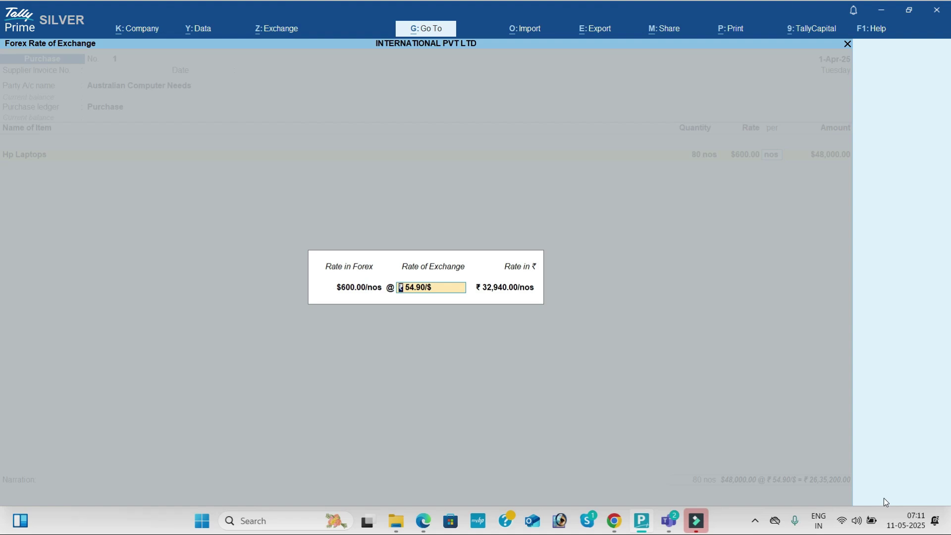
key("Return")
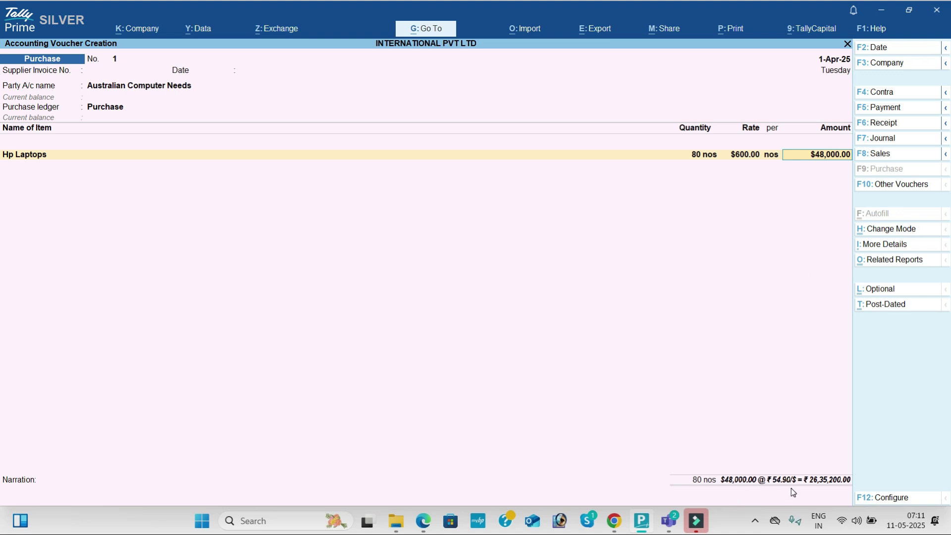
key("alt+Tab")
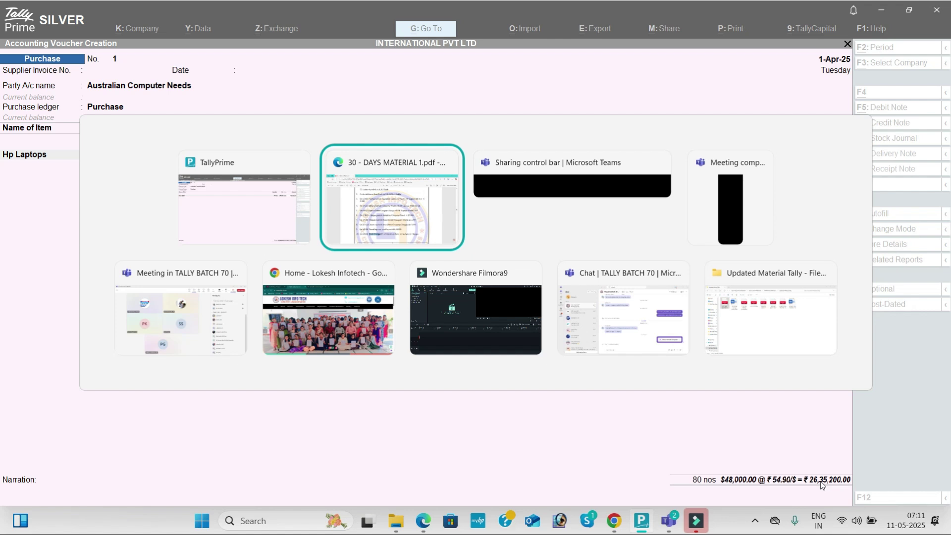
key("alt+Tab")
key("Return")
key("Return")
key("Return")
key("Return")
key("Return")
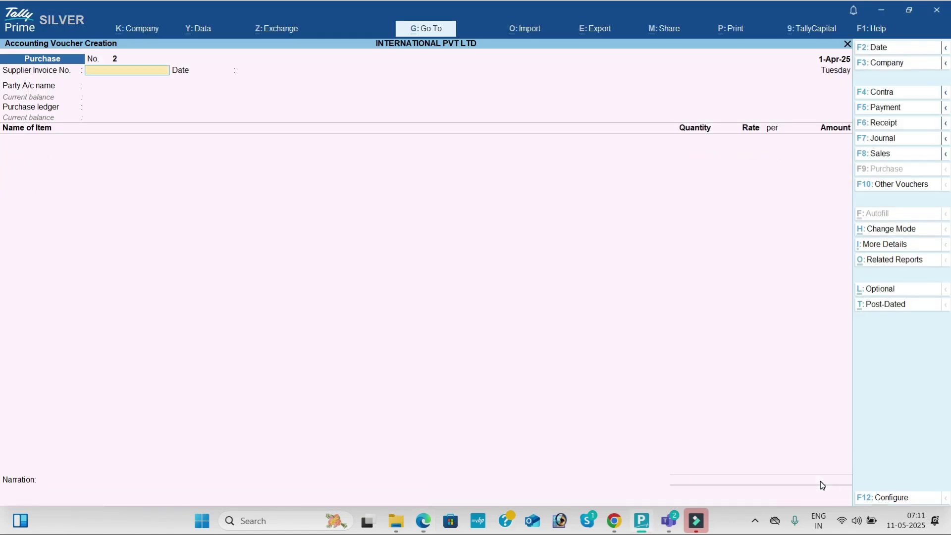
Start a sales voucher to Kuwait Computer World with Hp Laptops as the stock item
left_click(899, 157)
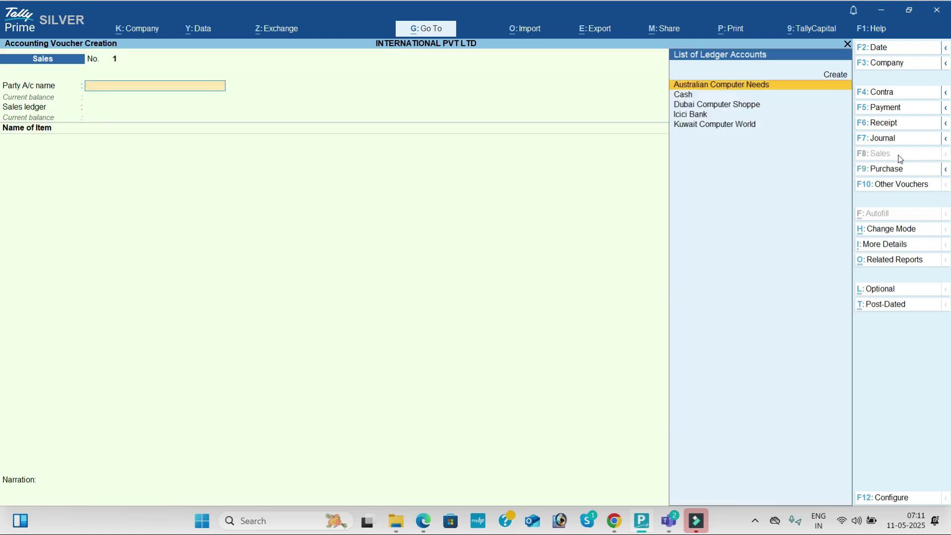
key("alt+Tab")
scroll(900, 158, "down", 1)
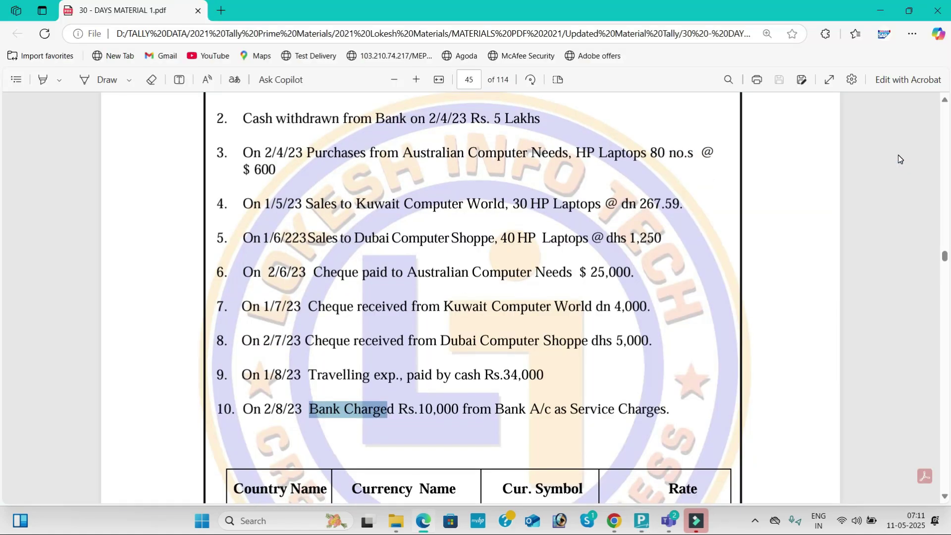
key("alt+Tab")
type("k")
key("Return")
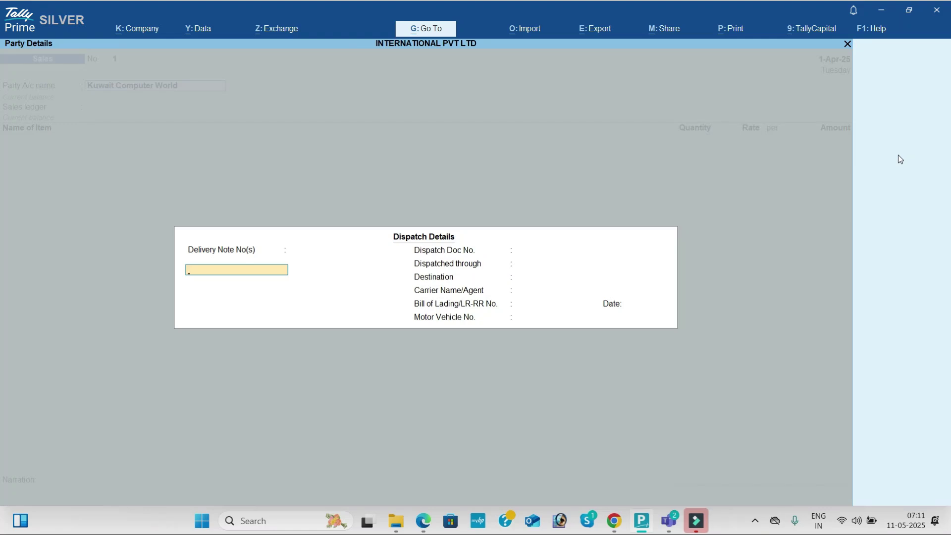
key("Return")
key("Return")
key("Return")
key("Return")
key("Return")
key("Return")
key("Return")
key("Return")
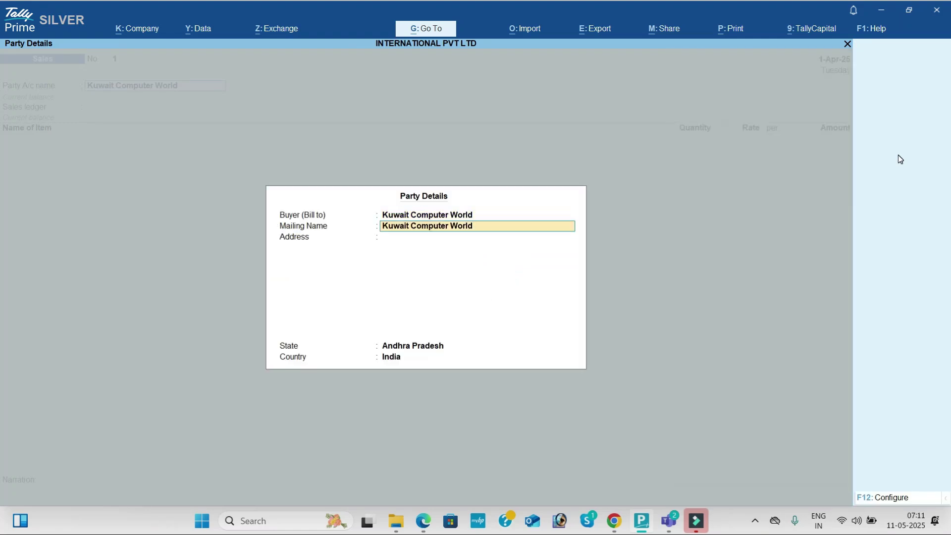
key("Return")
key("Return")
key("Return")
key("Return")
key("Return")
type("h")
key("Return")
Enter 30 Hp Laptops at dn267.59 and accept the exchange rate
key("alt+Tab")
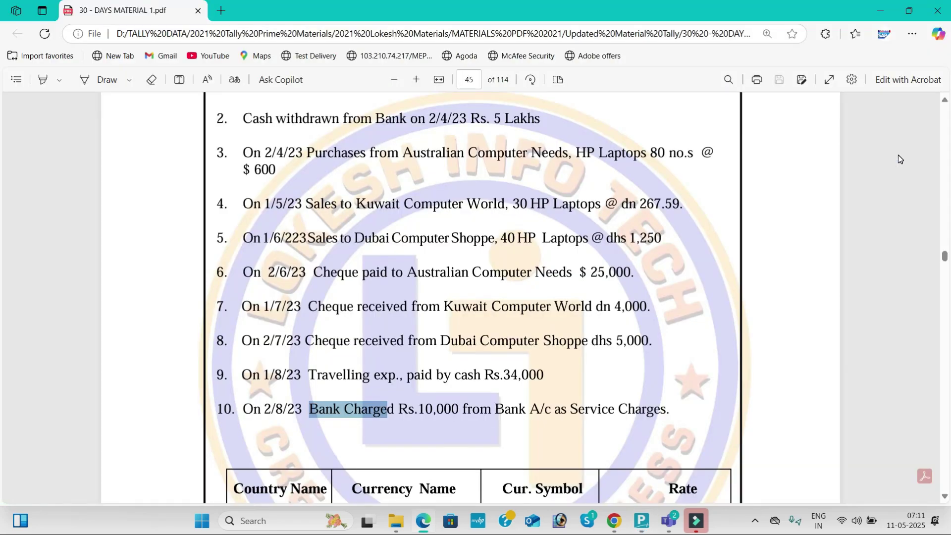
key("alt+Tab")
type("30")
key("Return")
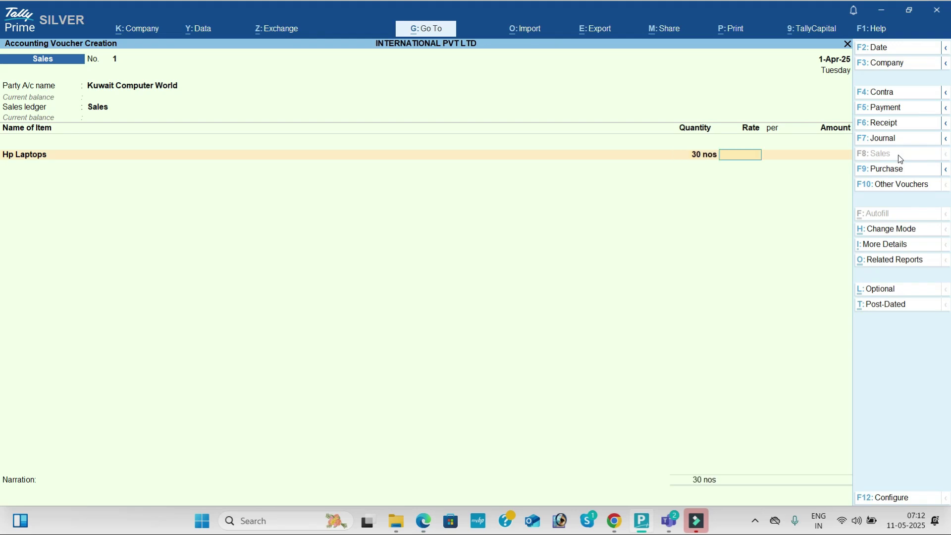
key("alt+Tab")
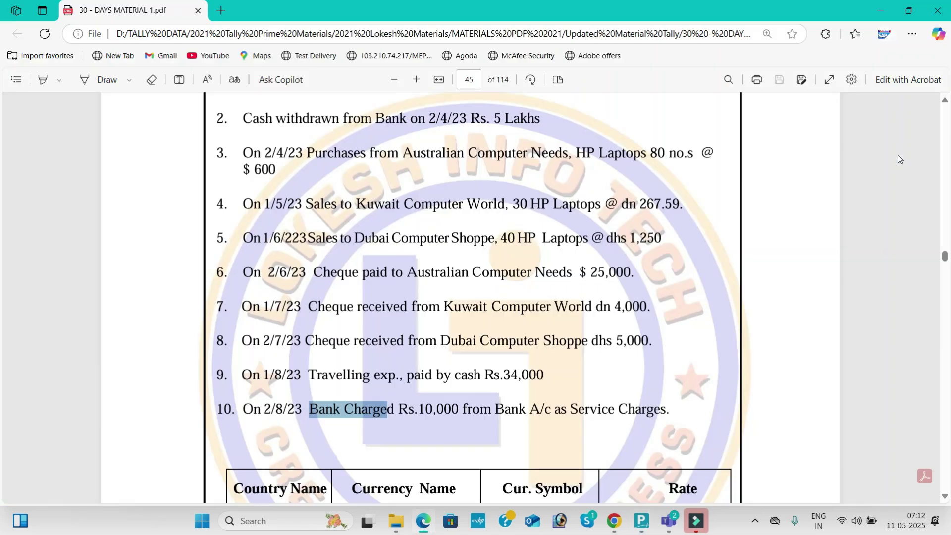
key("alt+Tab")
type("dn")
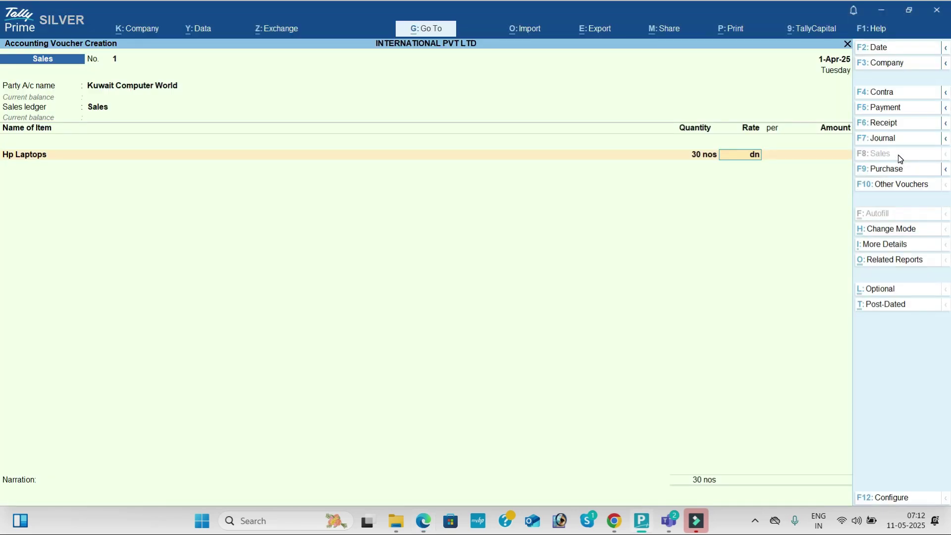
key("alt+Tab")
key("alt+Tab")
type("267.")
key("alt+Tab")
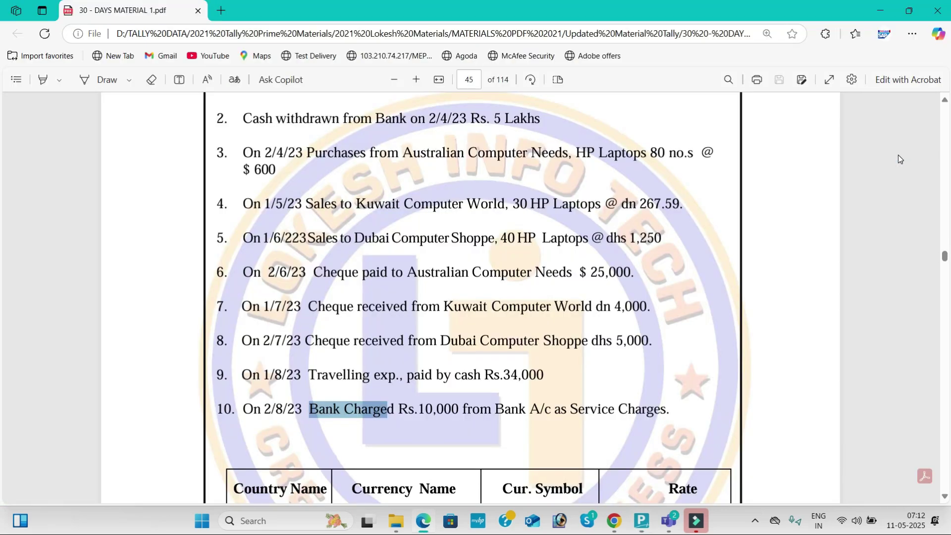
key("alt+Tab")
type("59")
key("Return")
Start a second sales voucher to Dubai Computer Shoppe for 40 Hp Laptops
key("Return")
key("Return")
key("Return")
key("Return")
key("Return")
key("alt+Tab")
key("alt+Tab")
type("d")
key("Return")
key("Return")
key("Return")
key("Return")
key("Return")
key("Return")
key("Return")
key("Return")
key("Return")
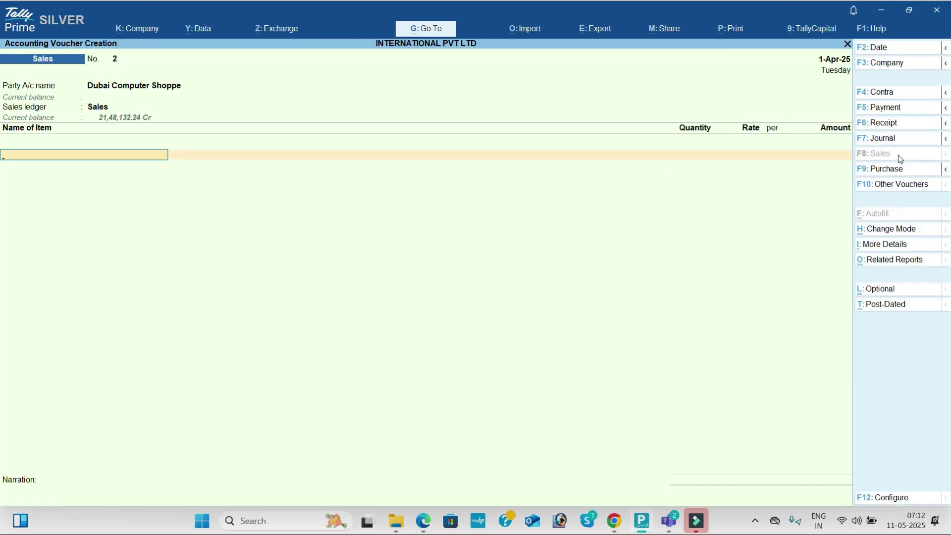
type("h")
key("Return")
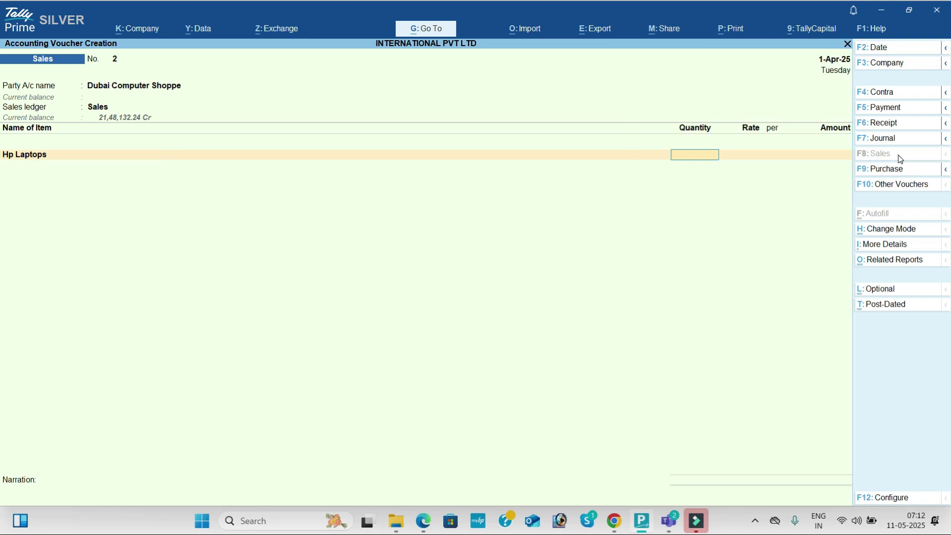
key("alt+Tab")
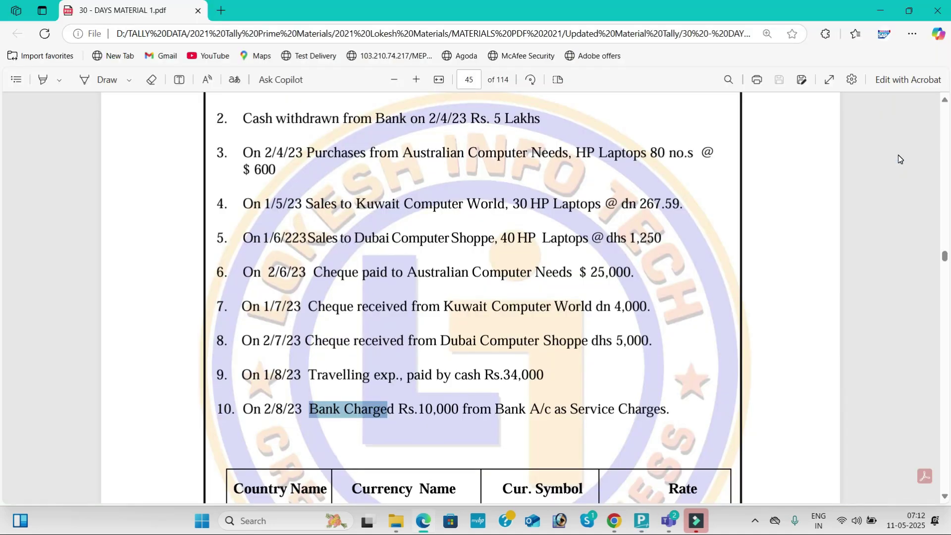
key("alt+Tab")
type("40")
key("Return")
Price the Dubai laptops at dhs1,250 at ₹22.31/dhs and save sales voucher No. 2
key("alt+Tab")
key("alt+Tab")
type("dhs")
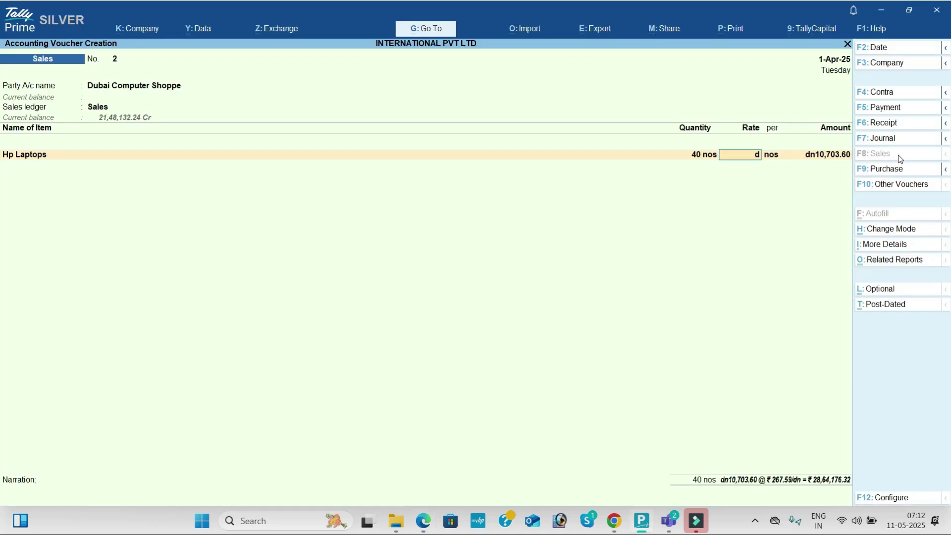
key("alt+Tab")
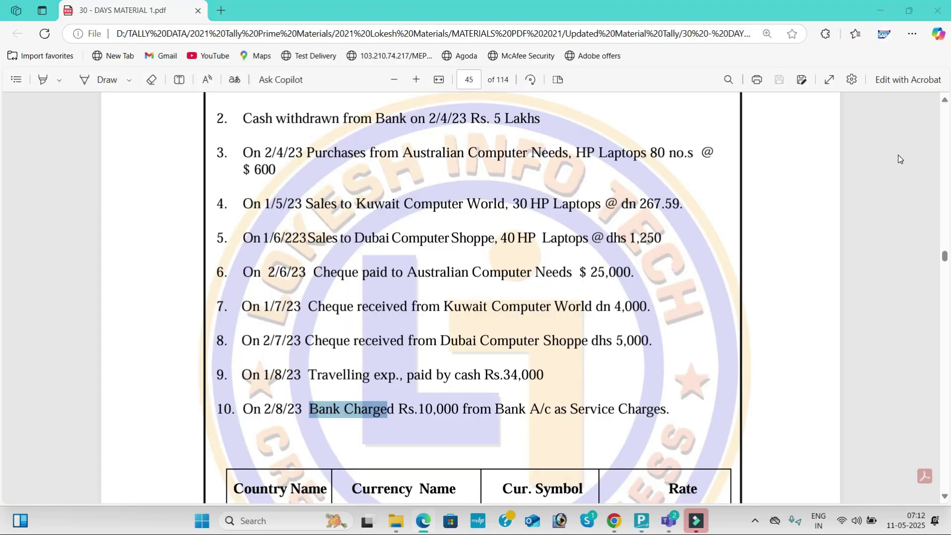
key("alt+Tab")
type("1,250")
key("Return")
key("Return")
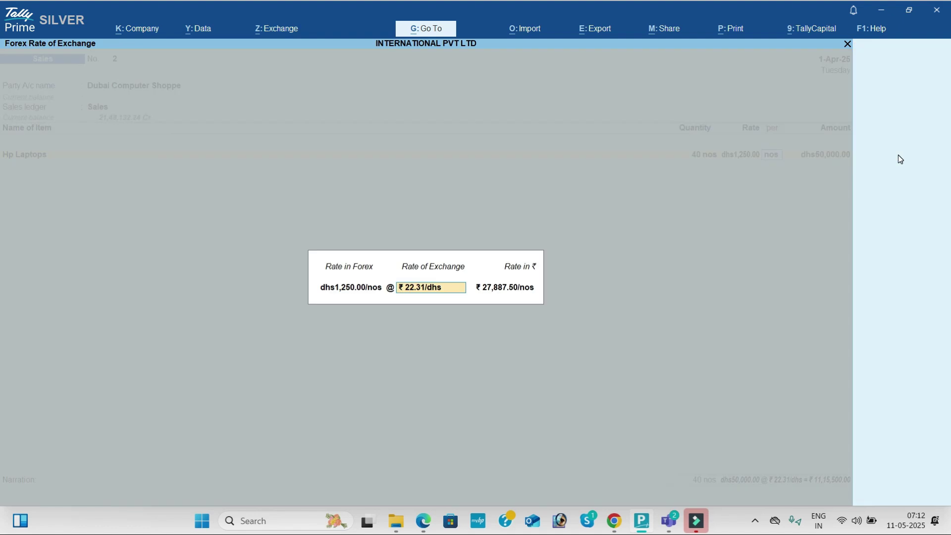
key("Return")
key("Return")
key("Return")
key("Return")
key("Return")
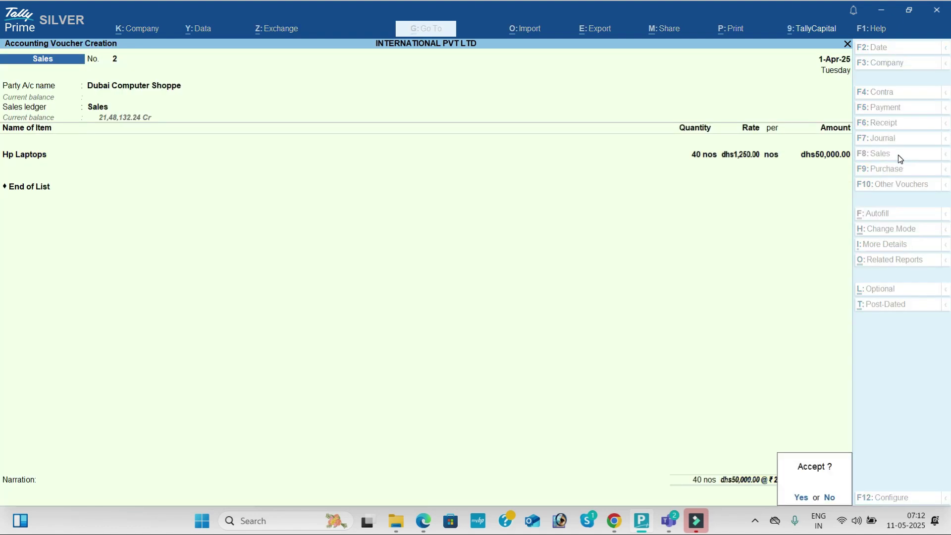
key("alt+Tab")
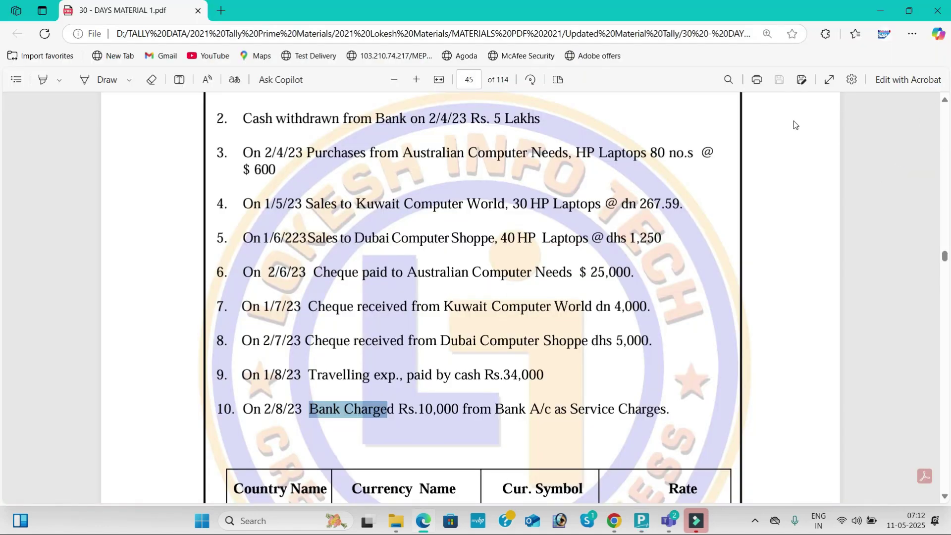
key("alt+Tab")
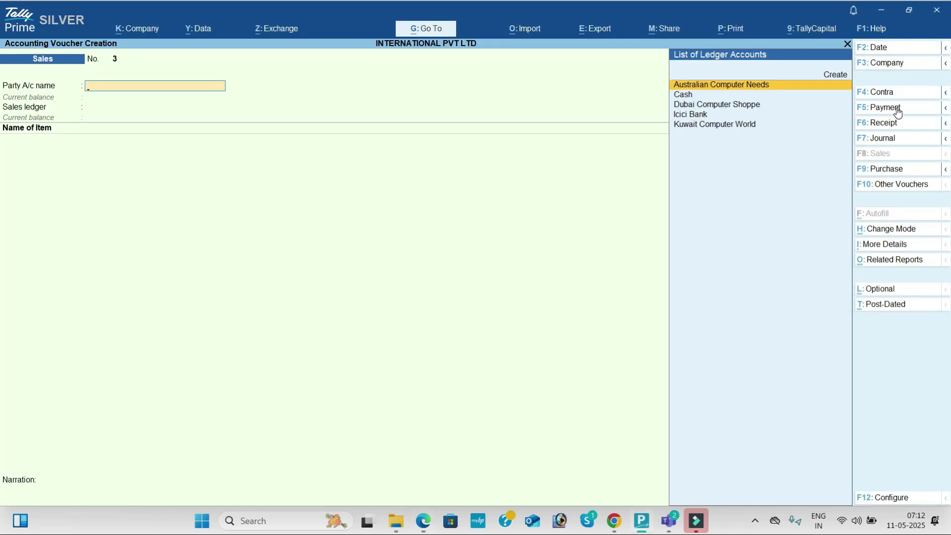
Debit Australian Computer Needs $25,000 at ₹54.90/$ in a new payment voucher
left_click(898, 109)
key("Return")
key("alt+Tab")
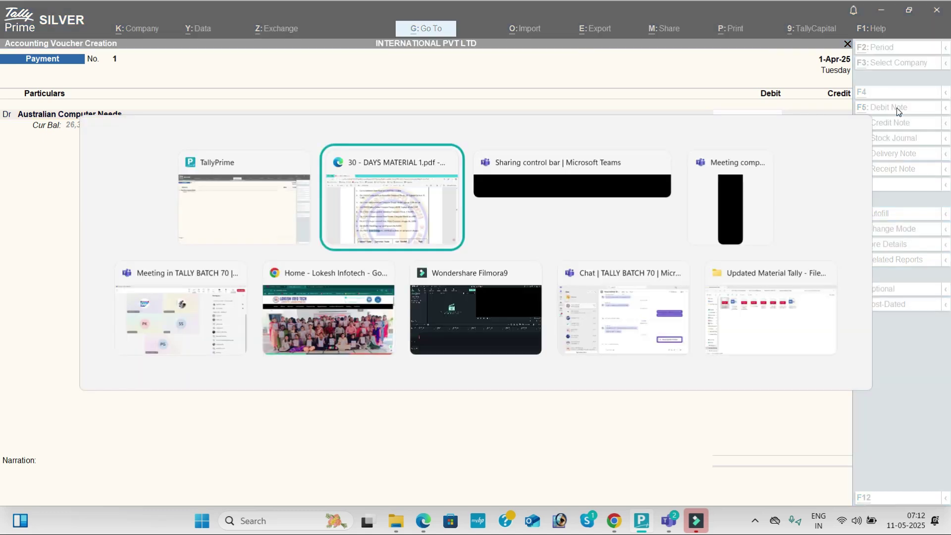
key("alt+Tab")
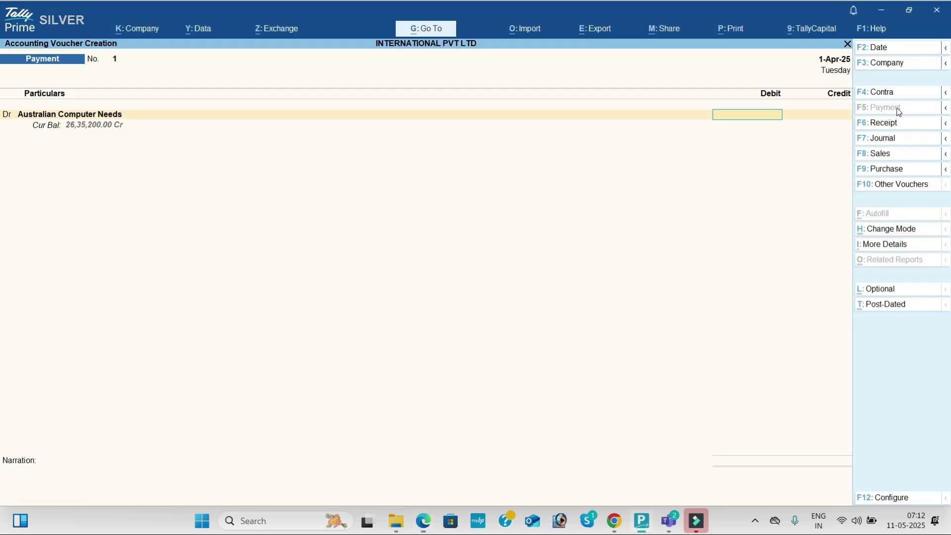
type("$25000")
key("alt+Tab")
key("alt+Tab")
key("Return")
key("Return")
key("Return")
key("Return")
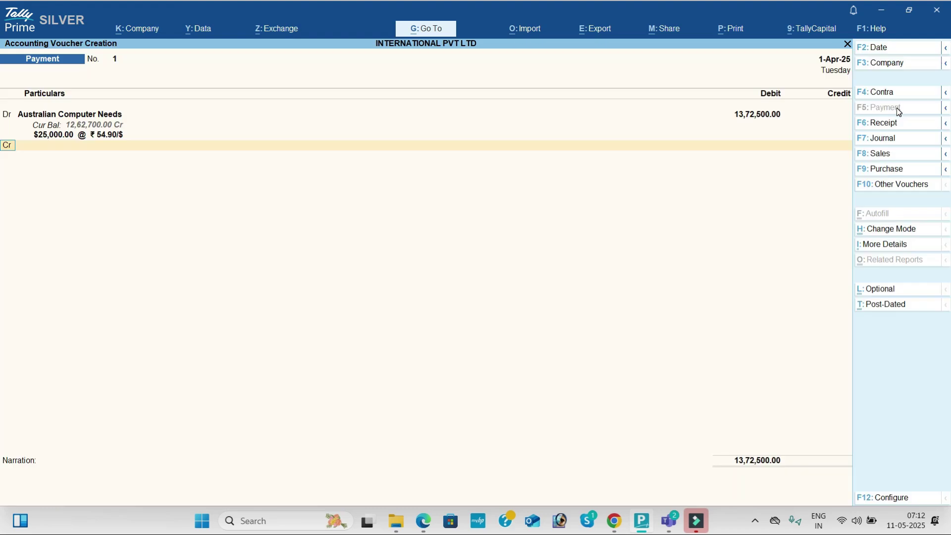
Credit Icici Bank for ₹13,72,500, fill the bank allocation and save payment No. 1
key("alt+Tab")
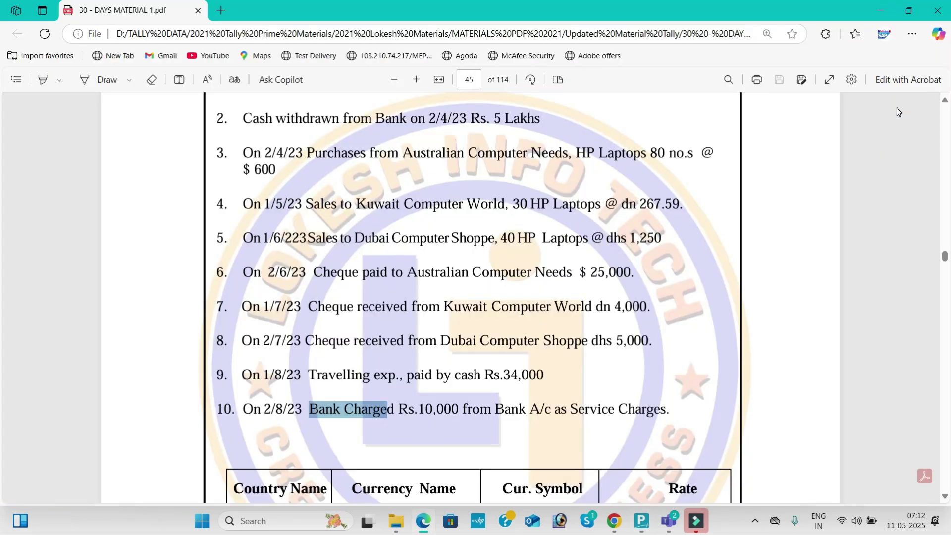
key("alt+Tab")
type("i")
key("Return")
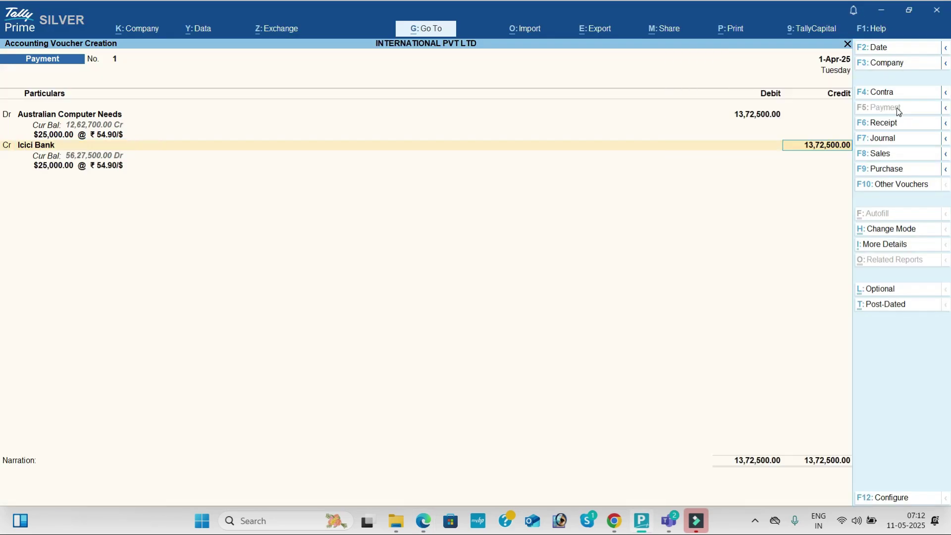
key("Return")
key("Return")
key("Return")
key("Return")
key("Return")
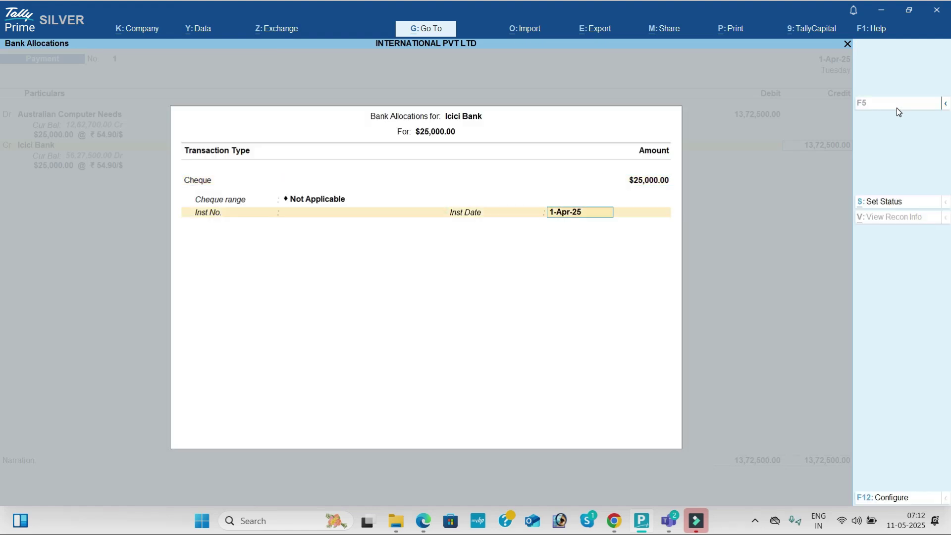
key("Return")
key("Return")
key("Return")
key("alt+Tab")
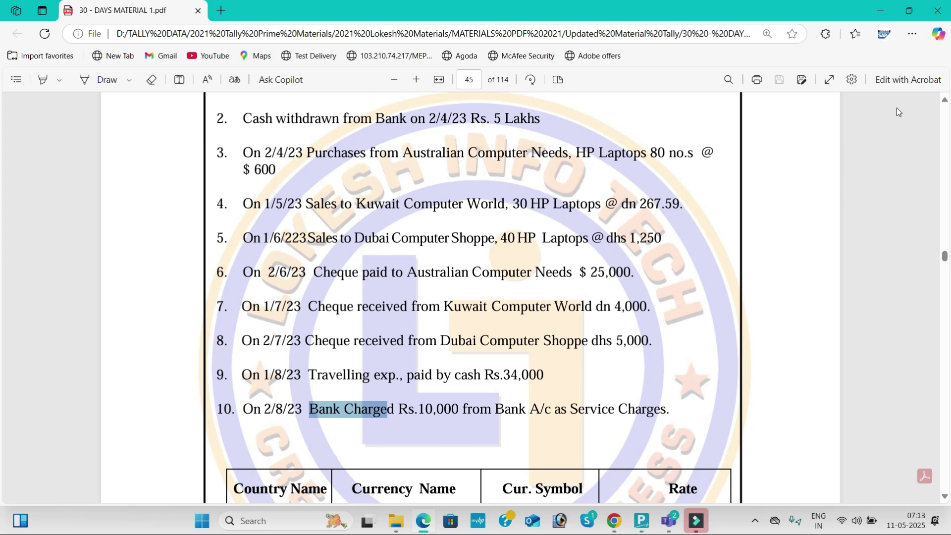
key("alt+Tab")
Record receipt No. 2: dn4,000 from Kuwait Computer World at ₹267.59/dn into Icici Bank
left_click(898, 125)
type("k")
key("Return")
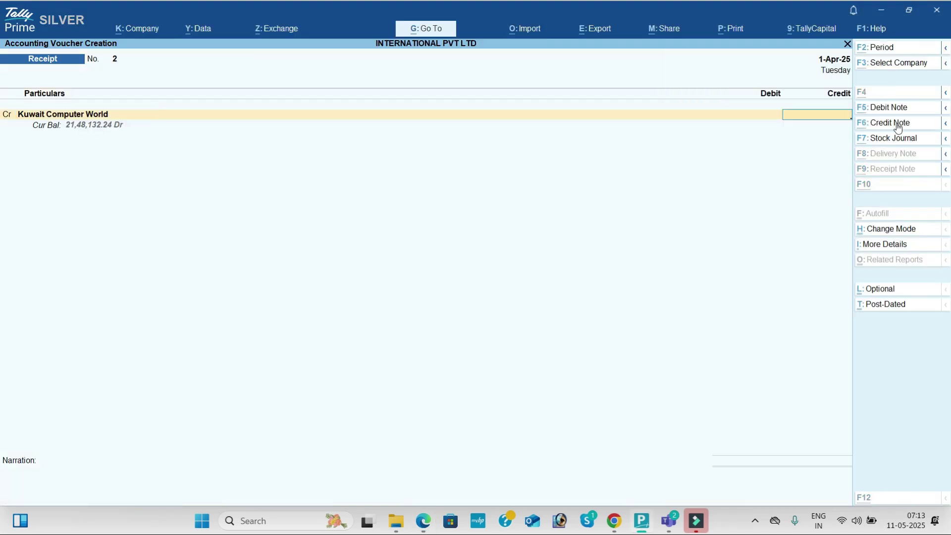
key("alt+Tab")
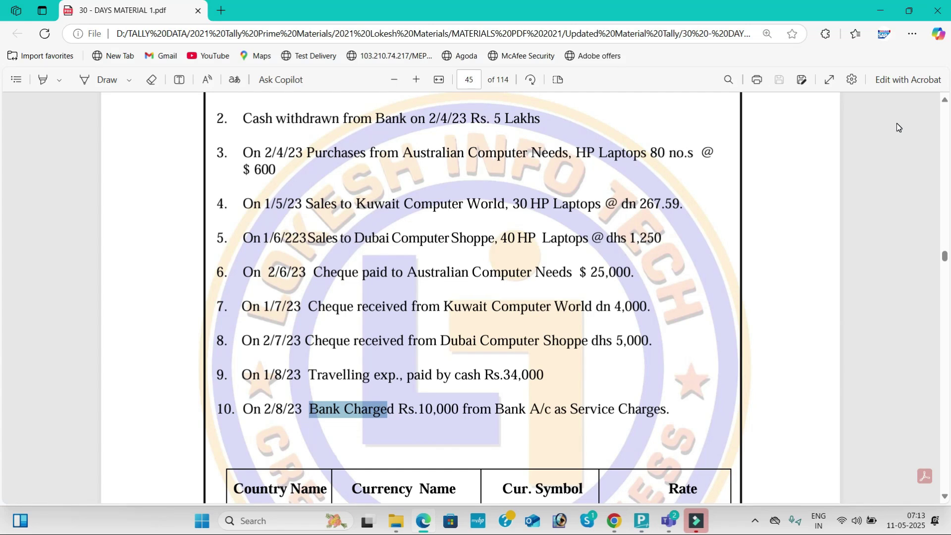
key("alt+Tab")
type("dn")
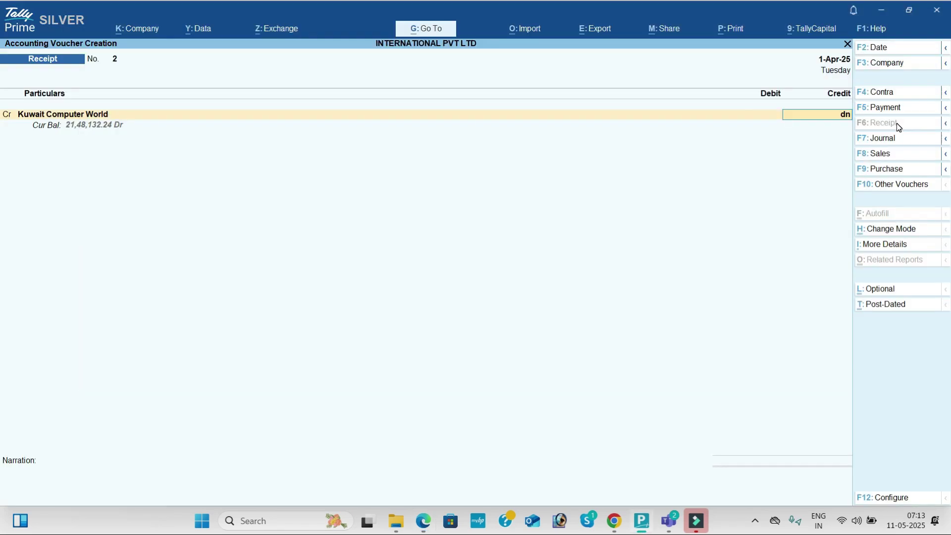
type("4,000")
key("Return")
key("Return")
key("Return")
key("Return")
type("I")
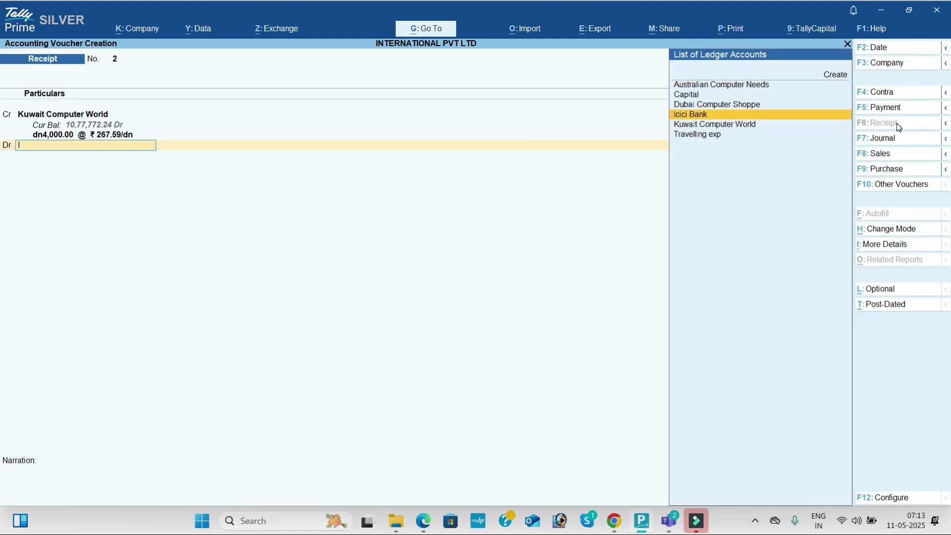
key("Return")
key("Return")
key("Return")
key("Return")
key("Return")
key("Return")
key("Return")
key("Return")
key("Return")
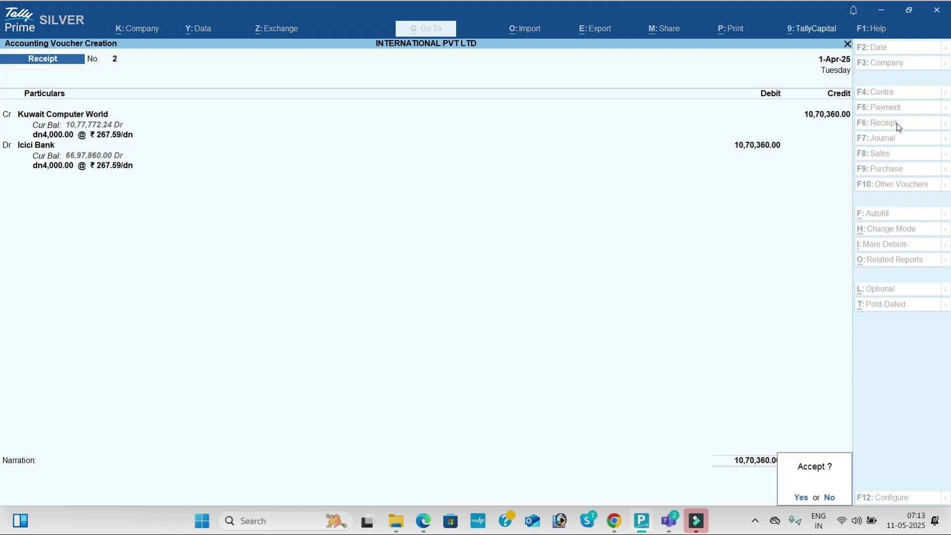
key("Return")
Enter dhs5,000 from Dubai Computer Shoppe at ₹22.31/dhs into Icici Bank with bank allocation
key("alt+Tab")
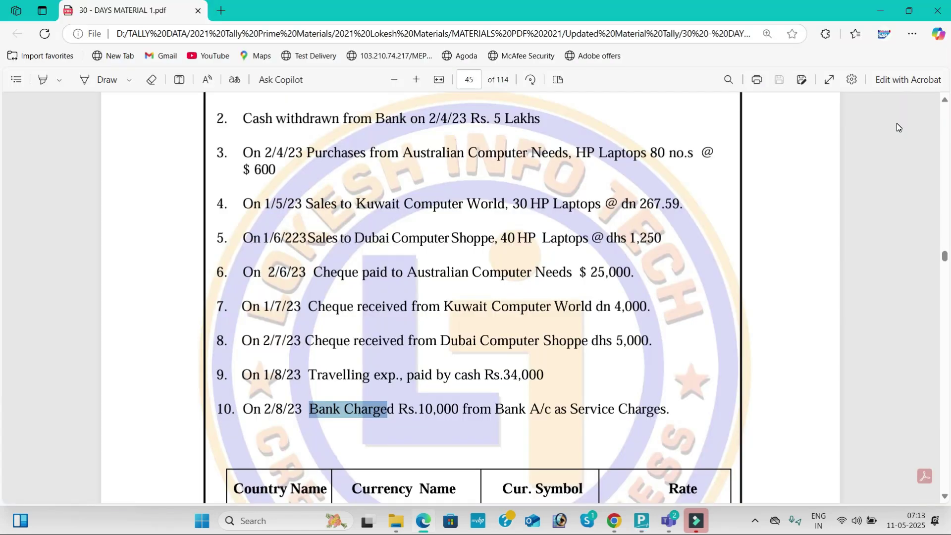
key("alt+Tab")
type("d")
key("Return")
key("alt+Tab")
key("alt+Tab")
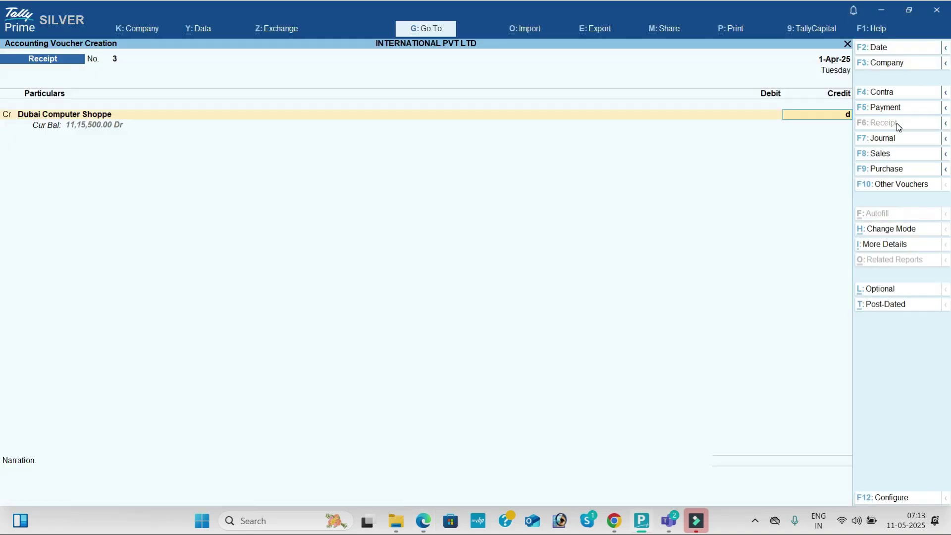
key("alt+Tab")
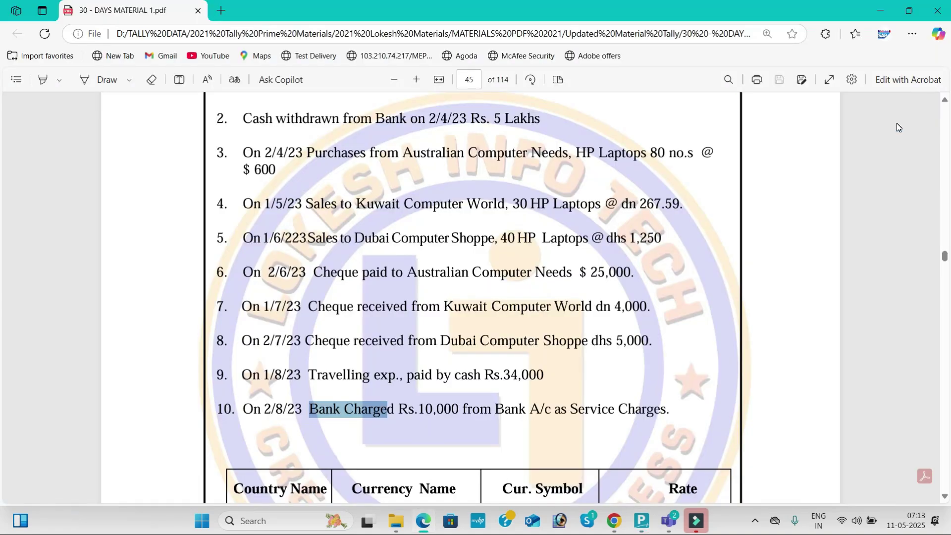
key("alt+Tab")
type("dhs5000")
key("Return")
key("Return")
type("ici Bank")
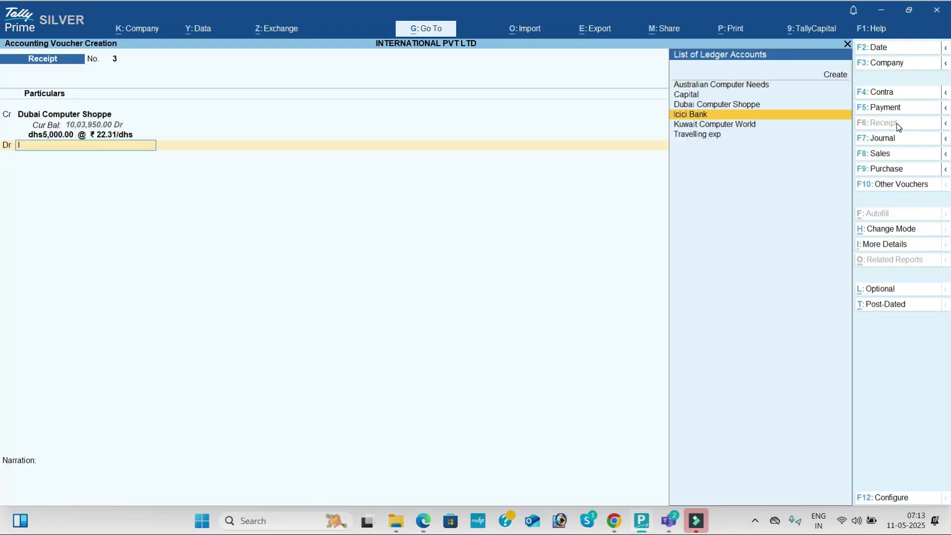
key("Return")
key("Return")
key("Return")
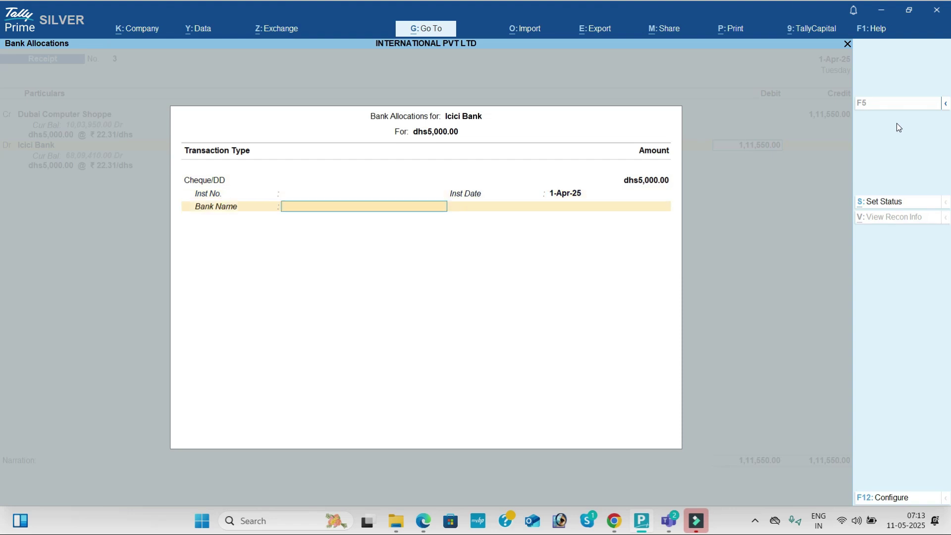
key("Return")
key("Return")
key("Return")
Save receipt No. 3, then record payment No. 2: ₹34,000 Travelling exp paid by Cash
key("y")
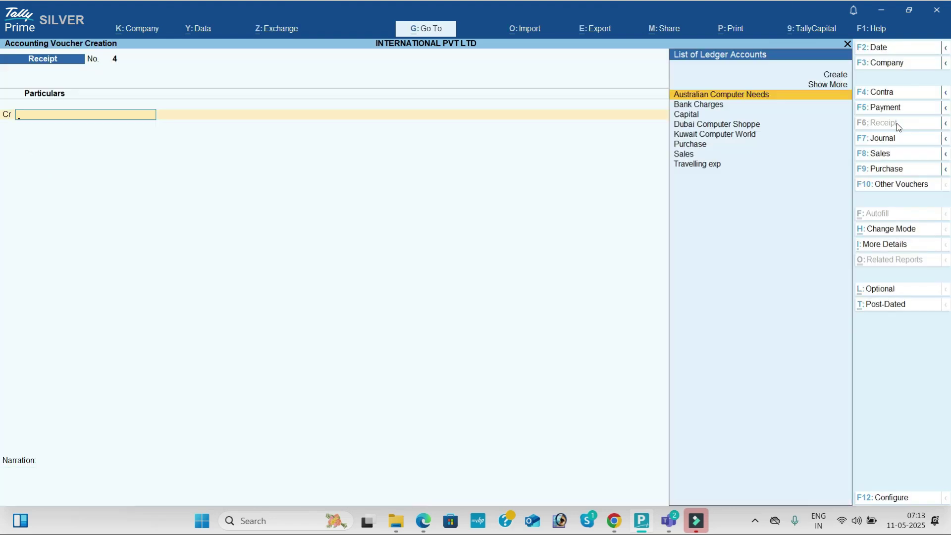
left_click(904, 105)
type("Tr")
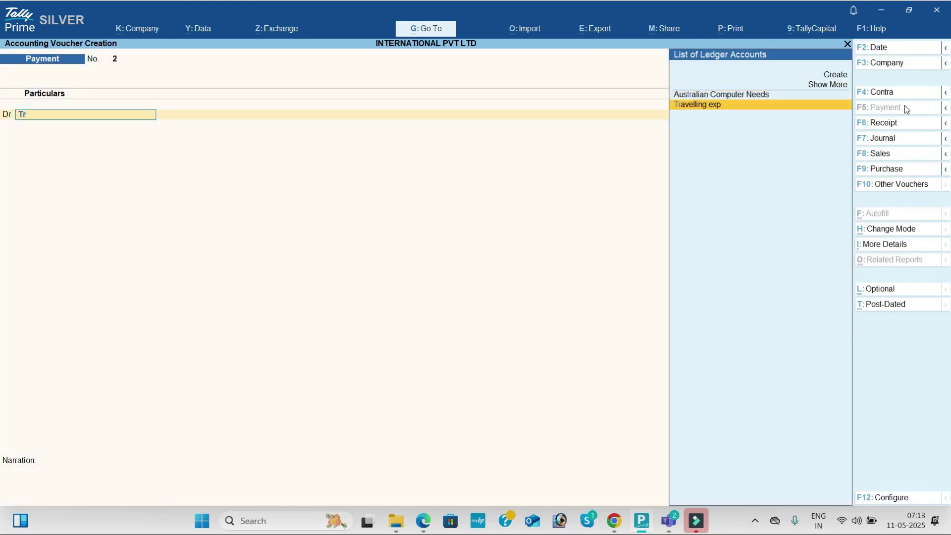
key("Return")
key("alt+Tab")
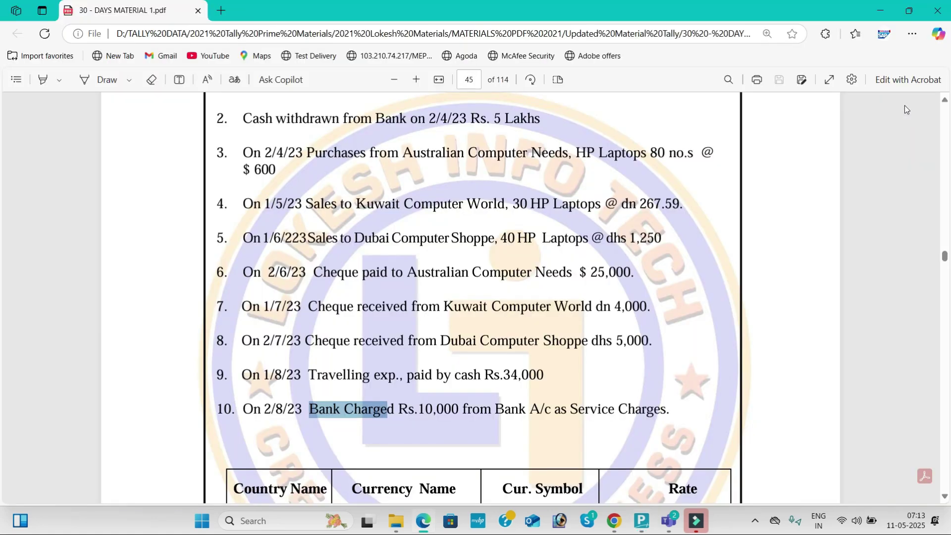
key("alt+Tab")
type("3")
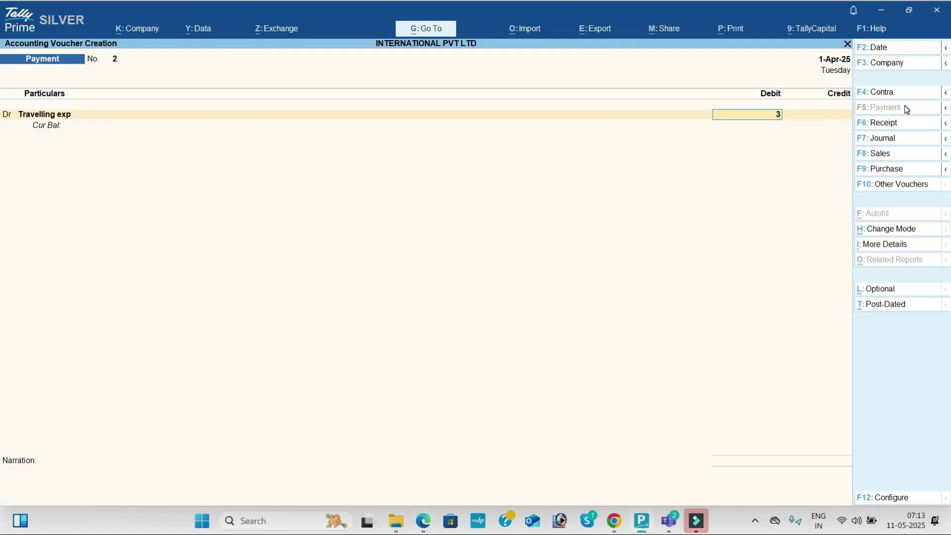
type("4000")
key("Return")
key("Return")
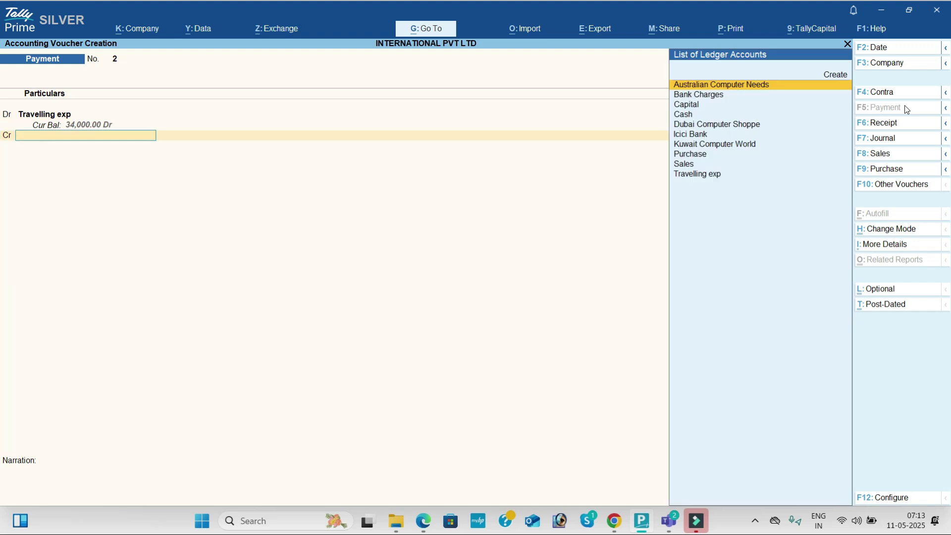
key("alt+Tab")
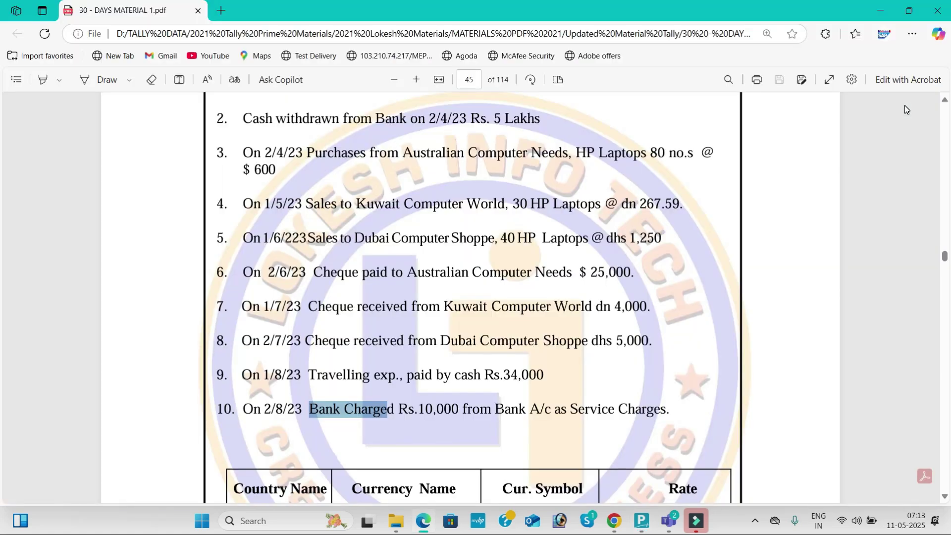
key("alt+Tab")
key("Down")
key("Down")
key("Down")
key("Return")
key("Return")
key("Return")
key("Return")
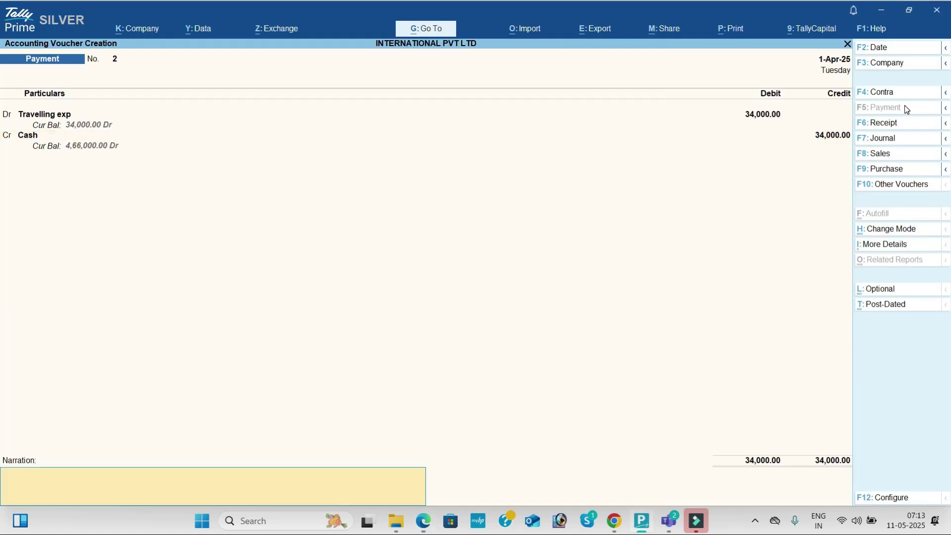
Debit Bank Charges 10,000 against Icici Bank with bank allocation in payment No. 3
type("ba")
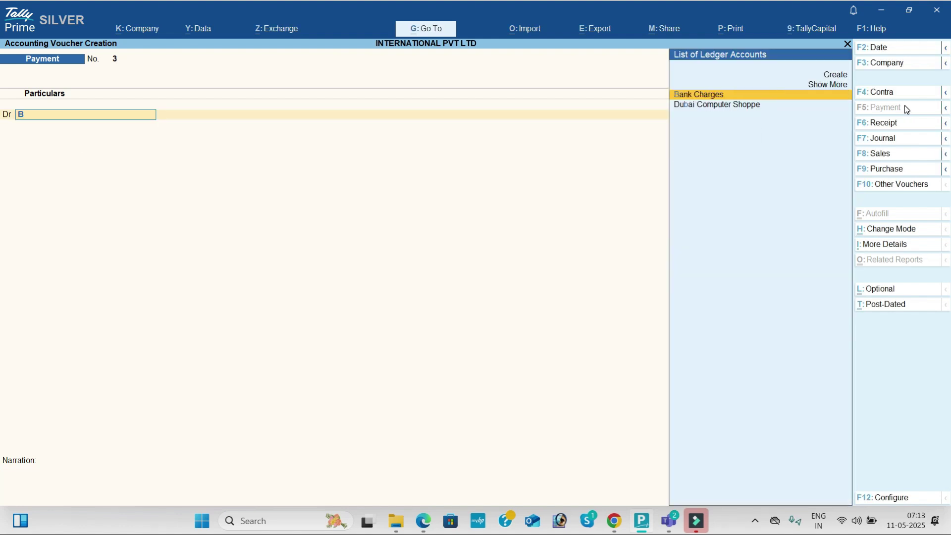
key("Return")
key("alt+Tab")
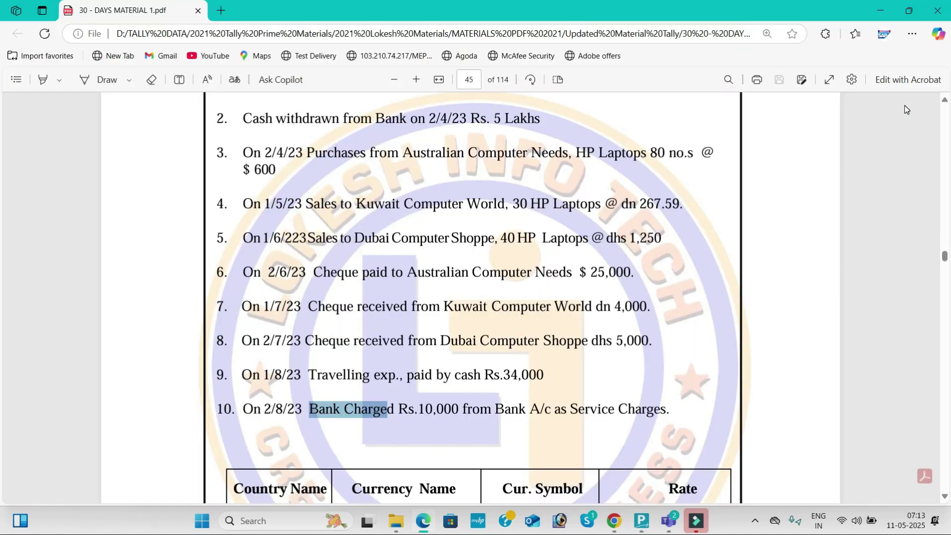
key("alt+Tab")
type("10")
key("Return")
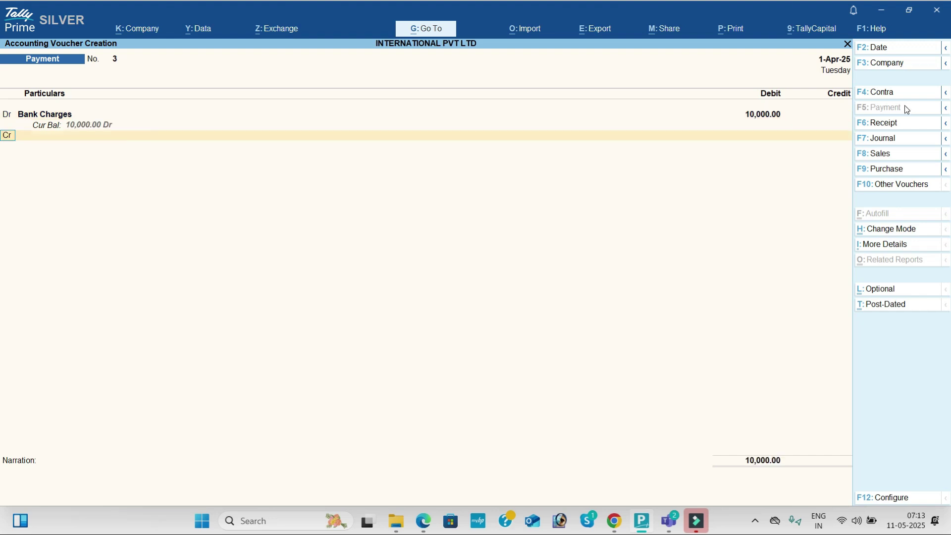
type("I")
key("Return")
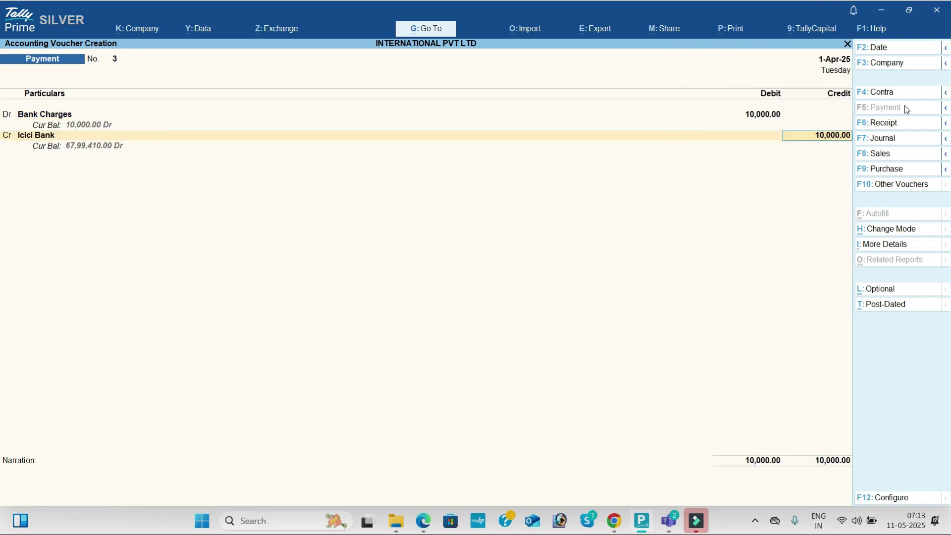
key("Return")
key("Return")
key("Return")
key("Return")
key("Return")
key("Return")
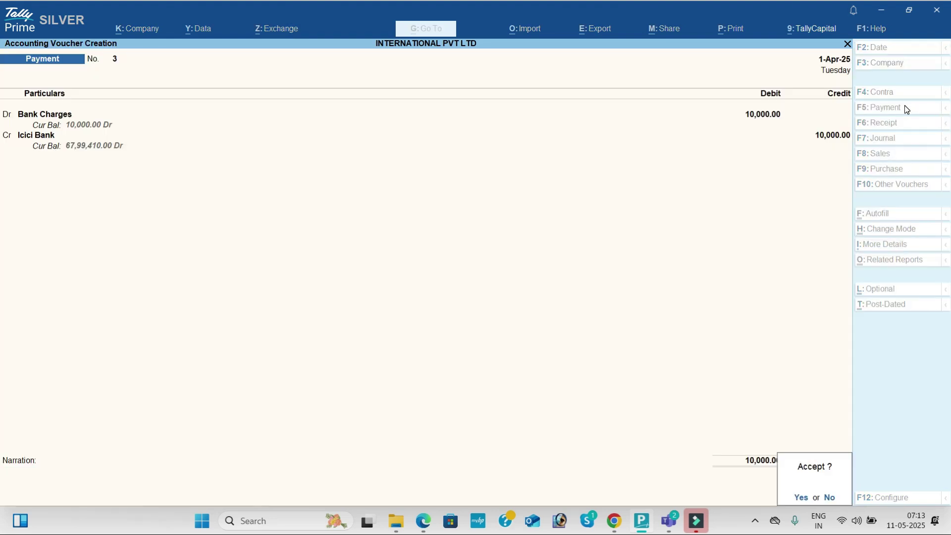
key("Return")
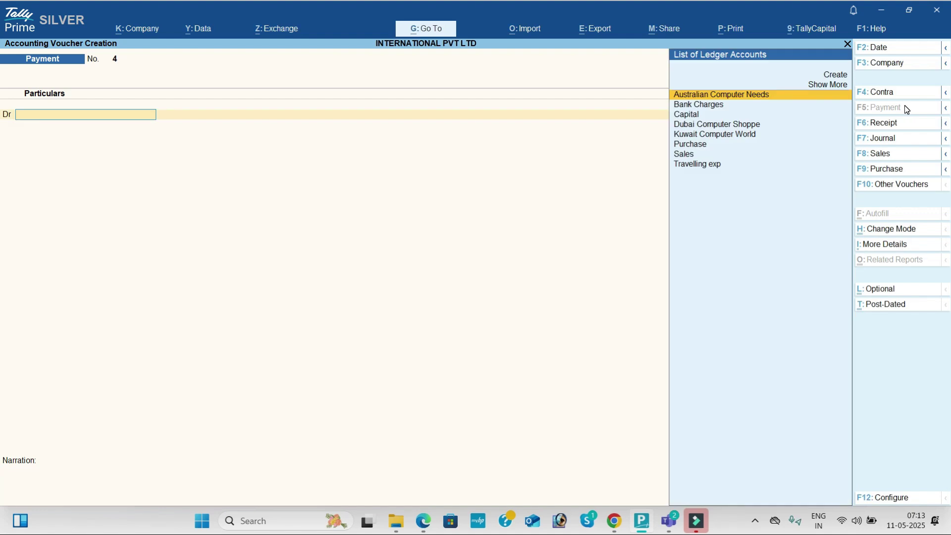
Review the entered vouchers in the Day Book
key("Escape")
key("Down")
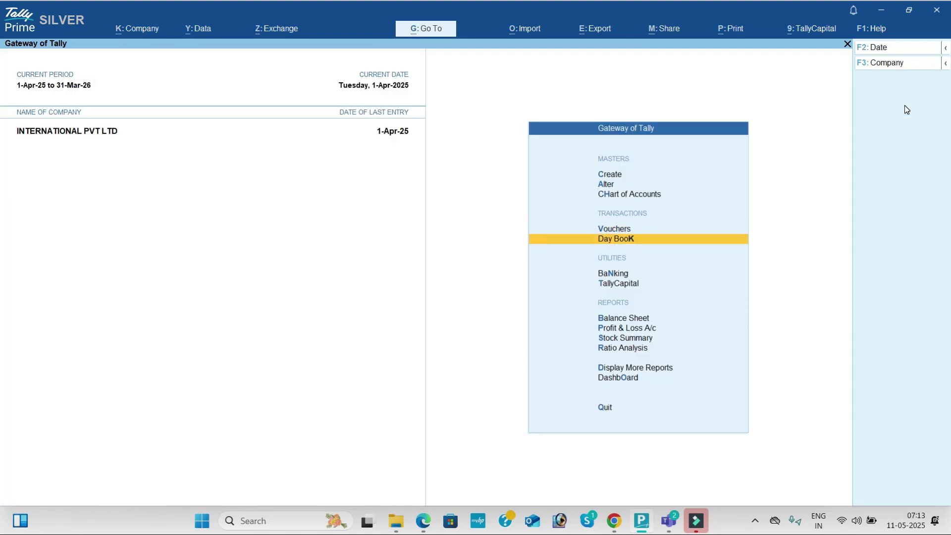
key("Return")
key("Down")
key("Down")
key("Down")
key("Down")
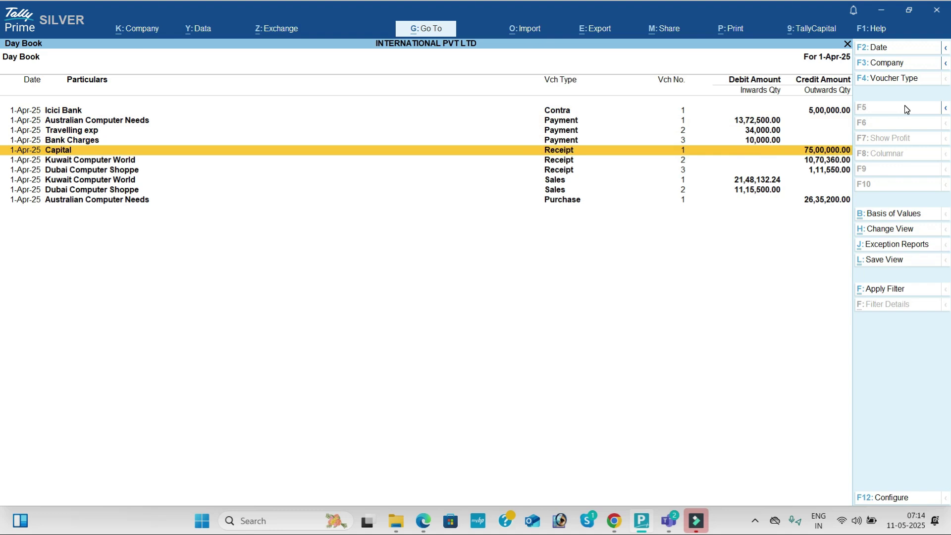
key("Escape")
View the detailed Profit & Loss A/c and check Nett Profit 9,13,832.24 against the PDF
key("Down")
key("Down")
key("Down")
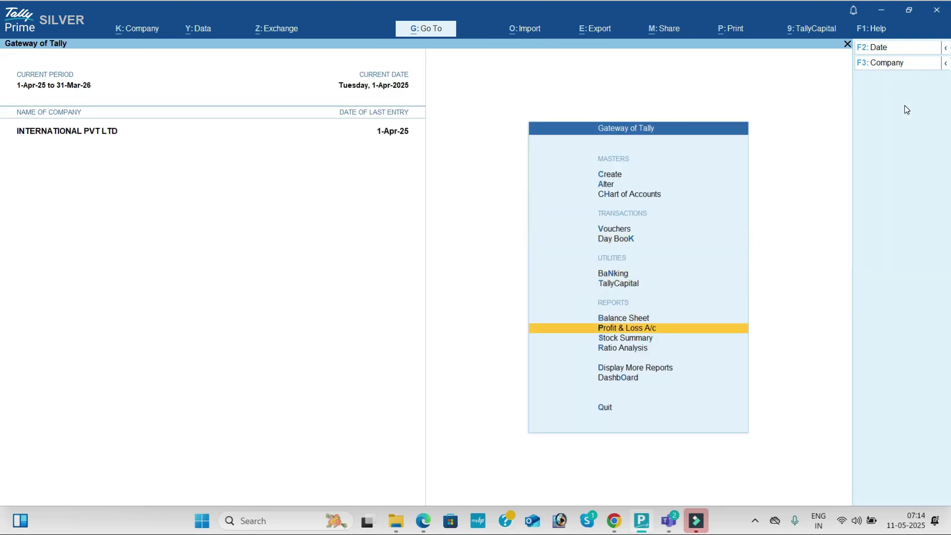
key("Return")
key("alt+F5")
key("Down")
key("Down")
key("Down")
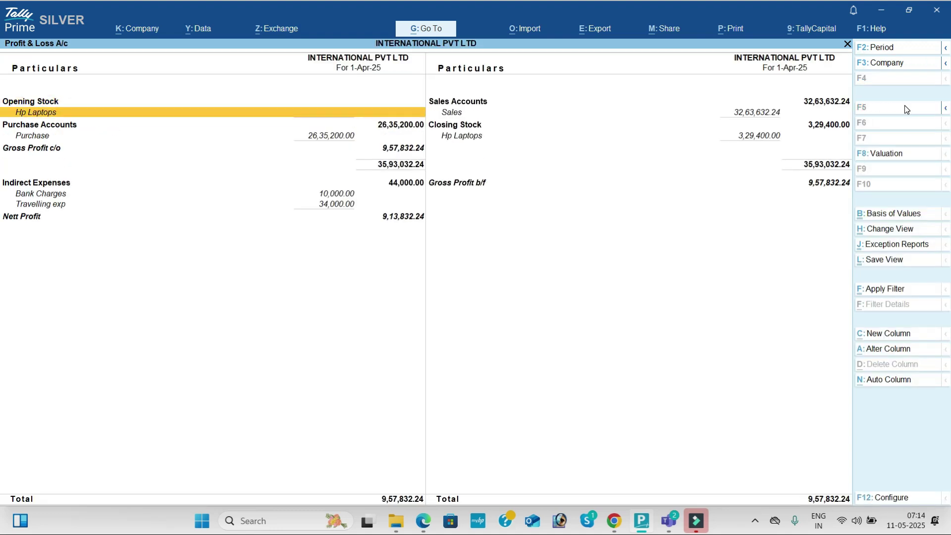
key("Down")
key("Down")
key("Down")
key("Down")
key("alt+Tab")
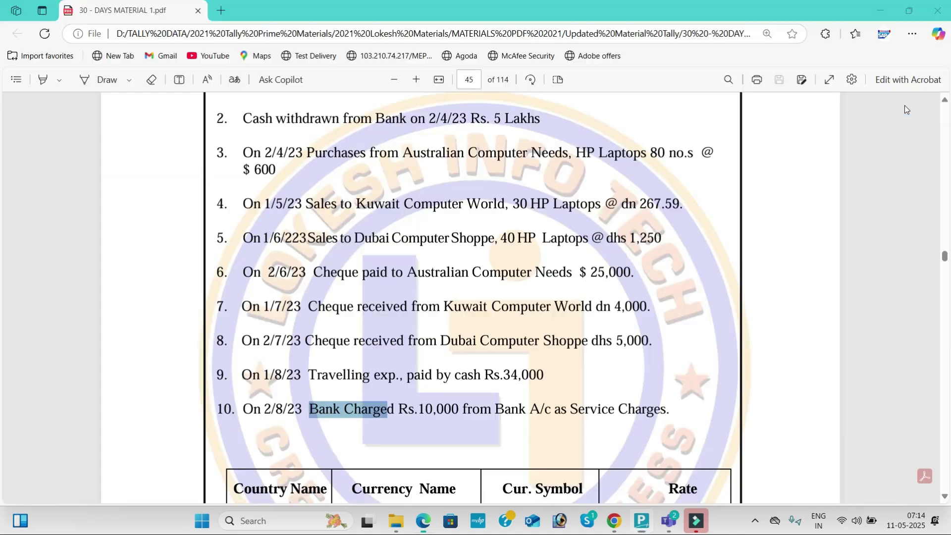
scroll(904, 105, "down", 6)
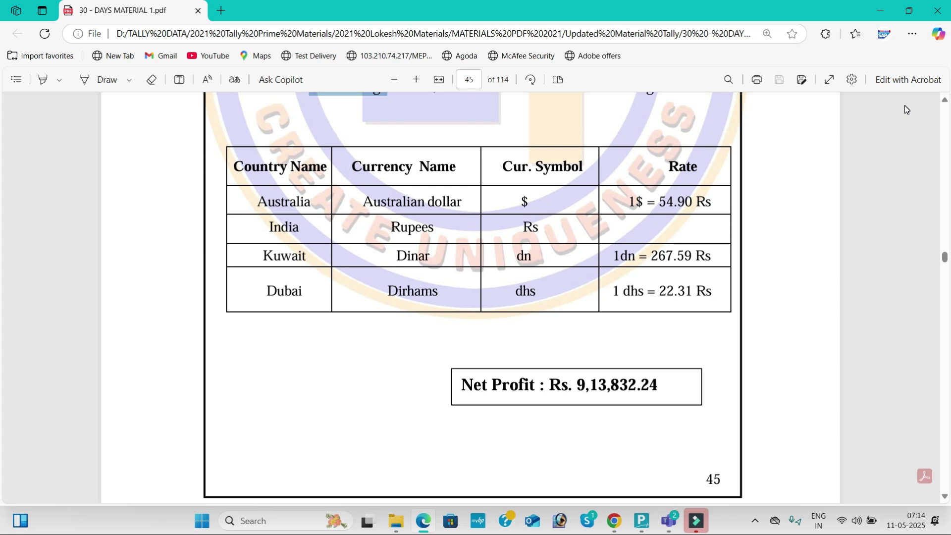
key("alt+Tab")
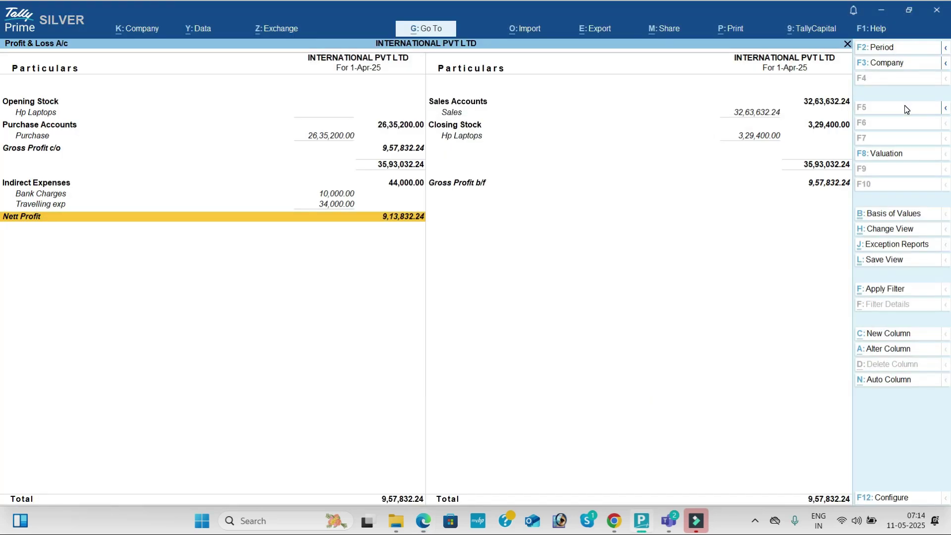
key("alt+Tab")
key("alt+Tab")
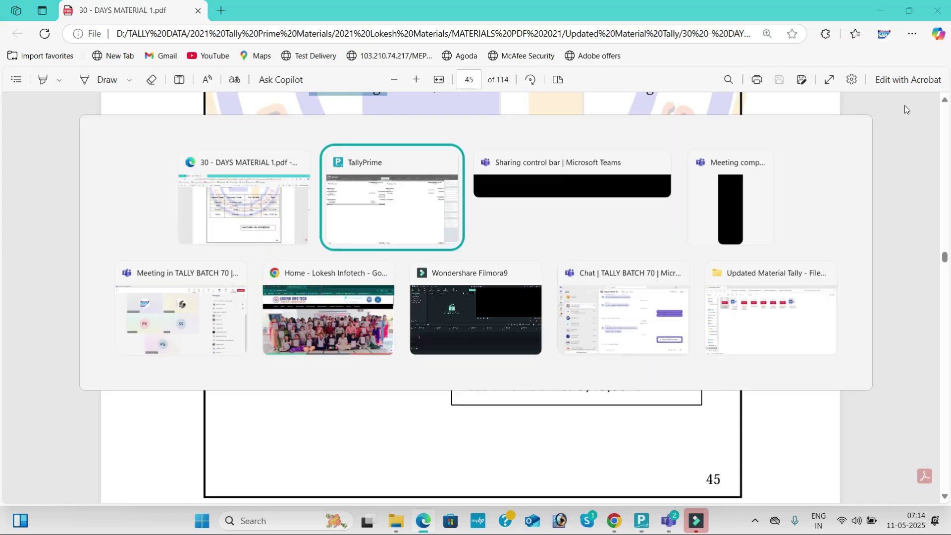
Display the Balance Sheet totalling ₹96,76,532.24
key("Escape")
key("Up")
key("Return")
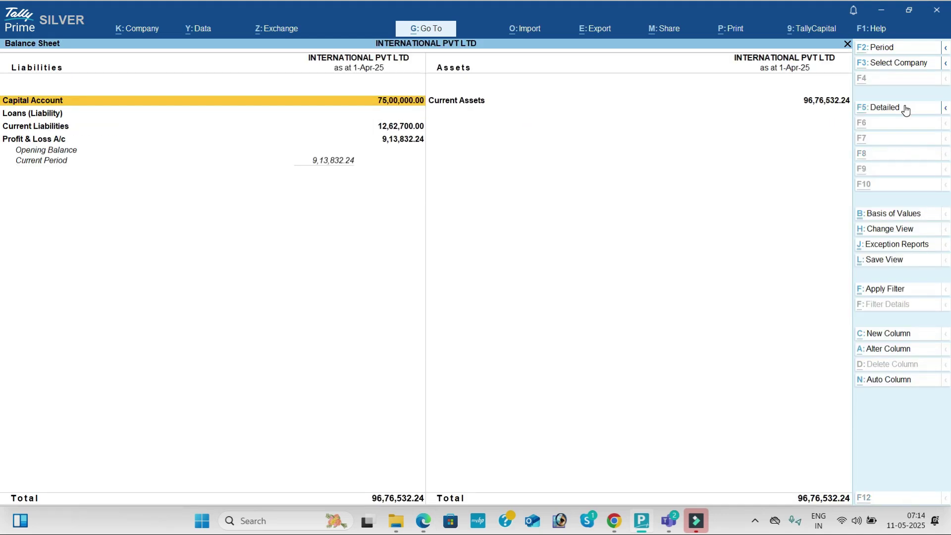
Show the Balance Sheet in detailed view, then look over the Dashboard
key("alt+F5")
key("Escape")
key("Down")
key("Down")
key("Down")
key("Down")
key("Down")
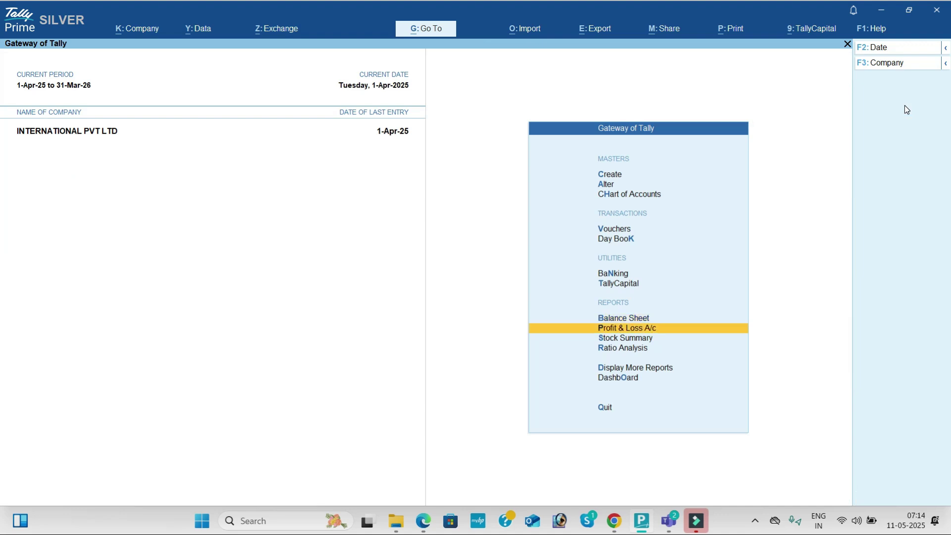
key("Return")
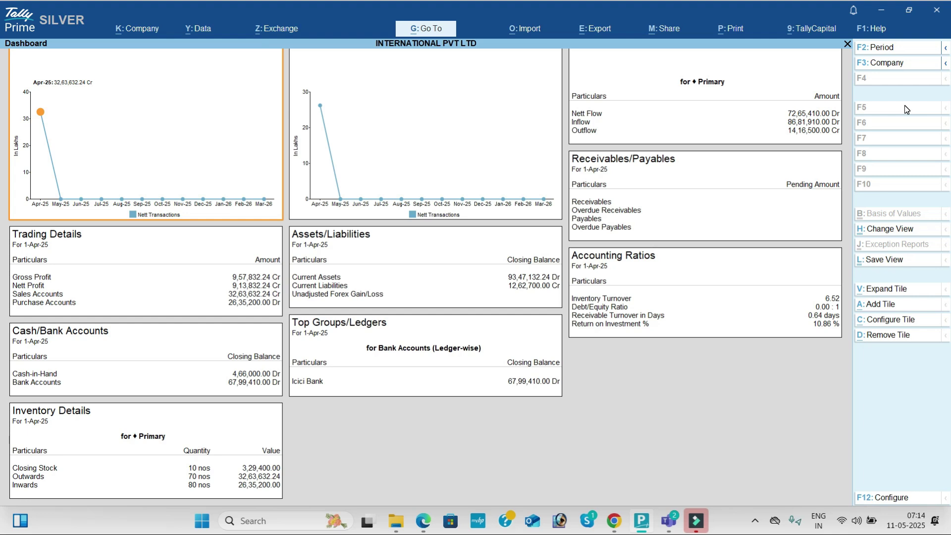
key("Escape")
Open the Trial Balance from Display More Reports and expand it to list ledgers under each group
key("Up")
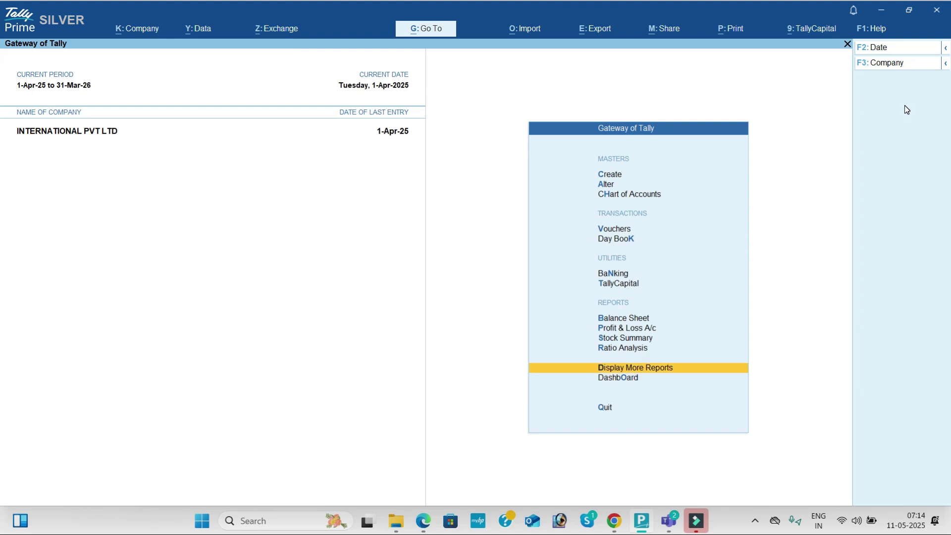
key("Return")
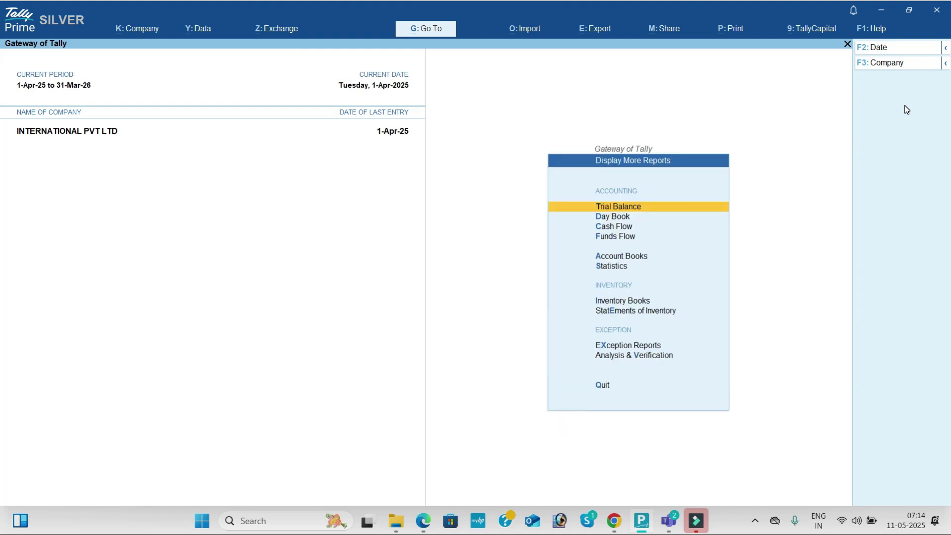
key("Return")
key("alt+F5")
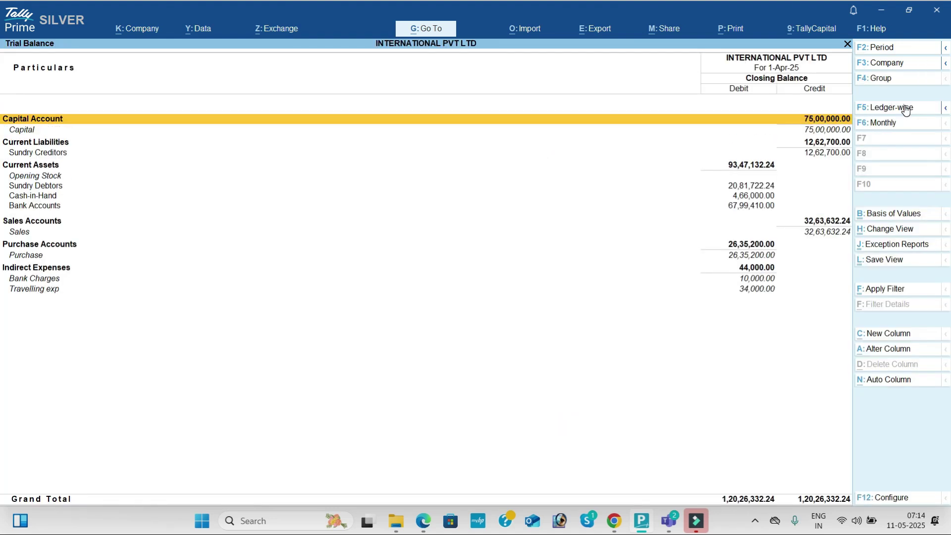
key("Escape")
Open Account Books and review the Cash/Bank summary
key("Down")
key("Down")
key("Down")
key("Down")
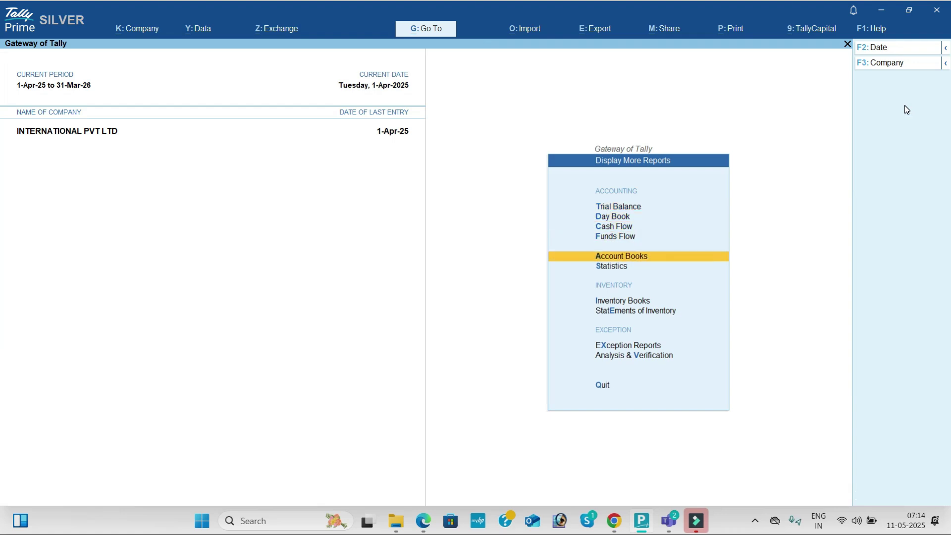
key("Down")
key("Up")
key("Return")
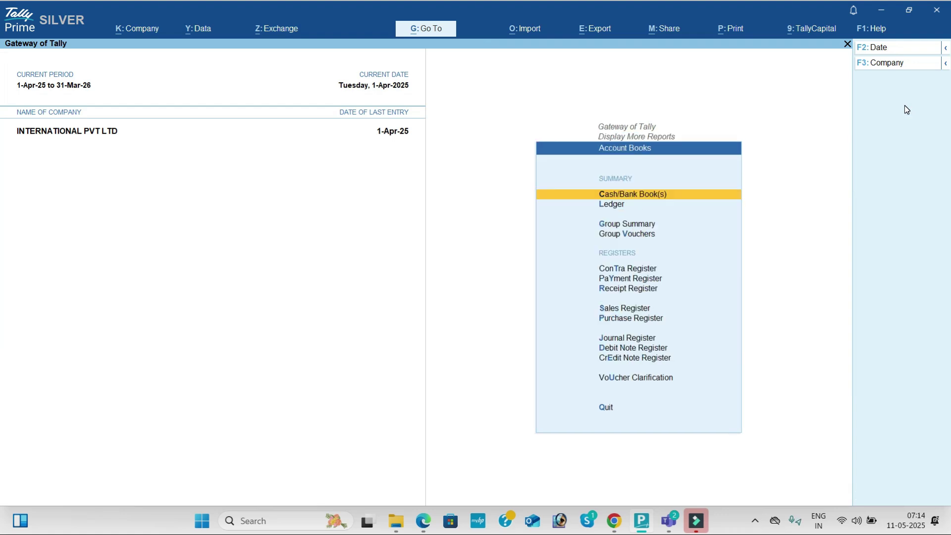
key("Return")
key("Escape")
Look through the Purchase, Sales and Receipt registers
key("Down")
key("Down")
key("Down")
key("Down")
key("Down")
key("Down")
key("Down")
key("Down")
key("Return")
key("Escape")
key("Up")
key("Return")
key("Escape")
key("Up")
key("Return")
Review April's receipt and payment vouchers and the Contra Register, then close Account Books
key("Return")
key("Escape")
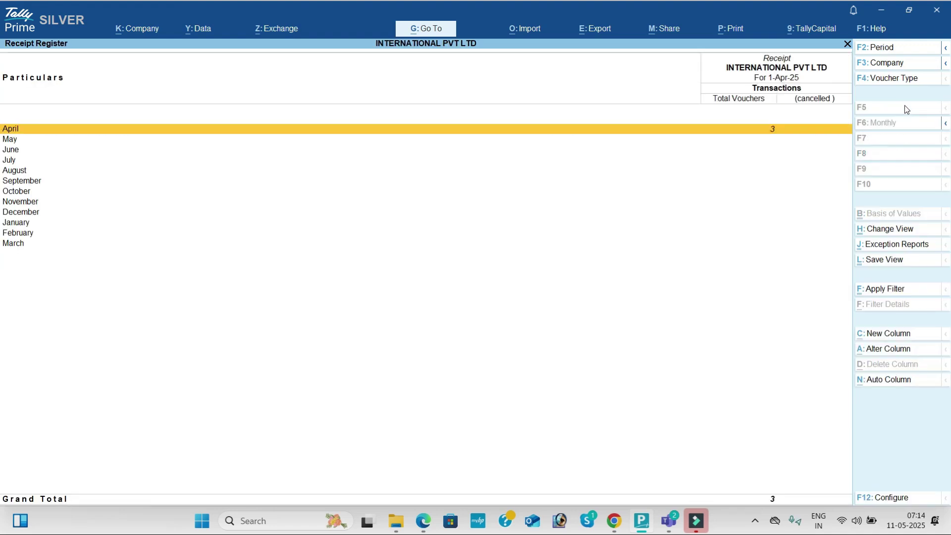
key("Escape")
key("Up")
key("Return")
key("Return")
key("Escape")
key("Escape")
key("Up")
key("Return")
key("Return")
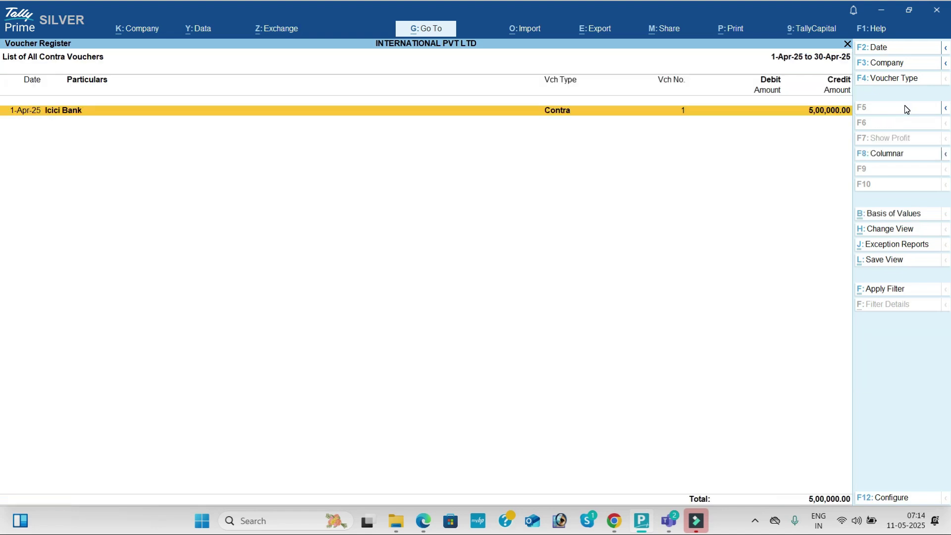
key("Escape")
key("Escape")
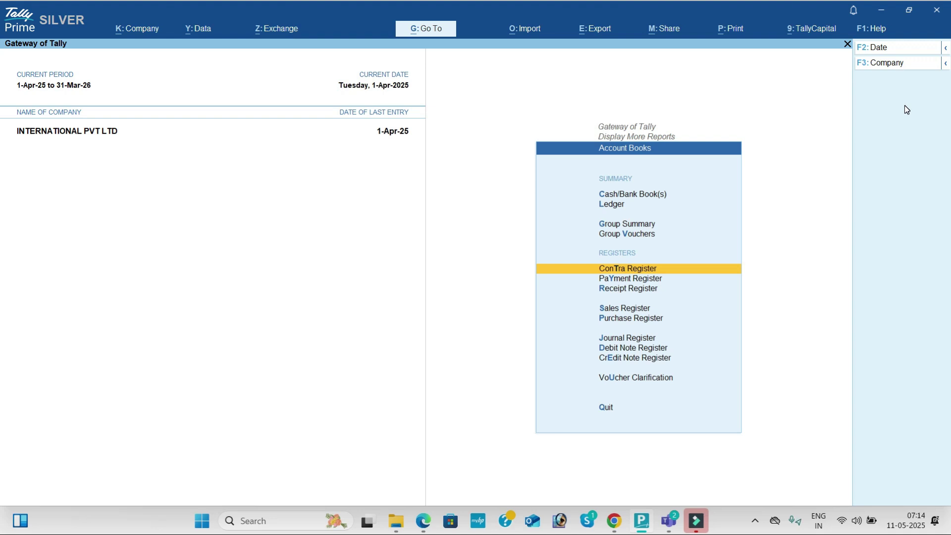
key("Escape")
key("Down")
Open Statistics and browse the voucher type counts, including the Payment monthly register
key("Return")
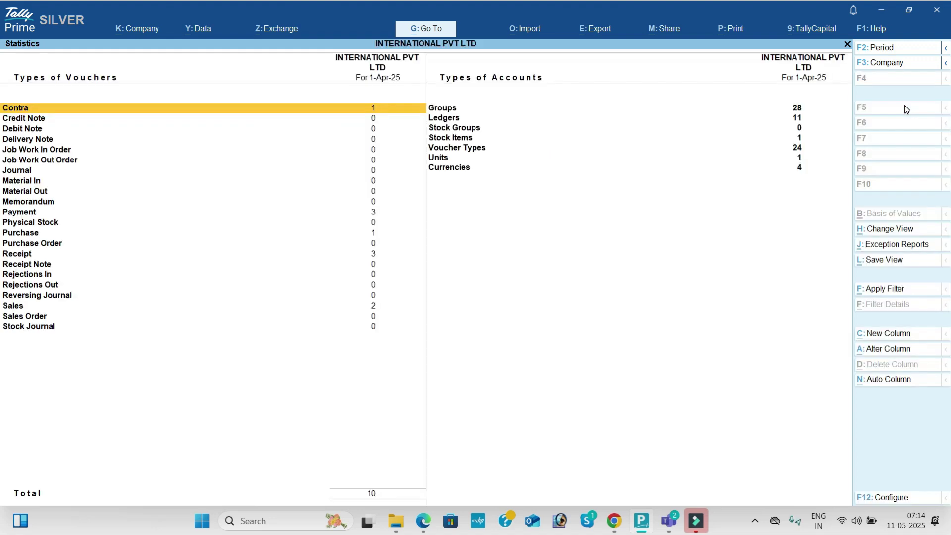
key("Down")
key("Up")
key("Down")
key("Down")
key("Down")
key("Down")
key("Down")
key("Down")
key("Down")
key("Down")
key("Down")
key("Down")
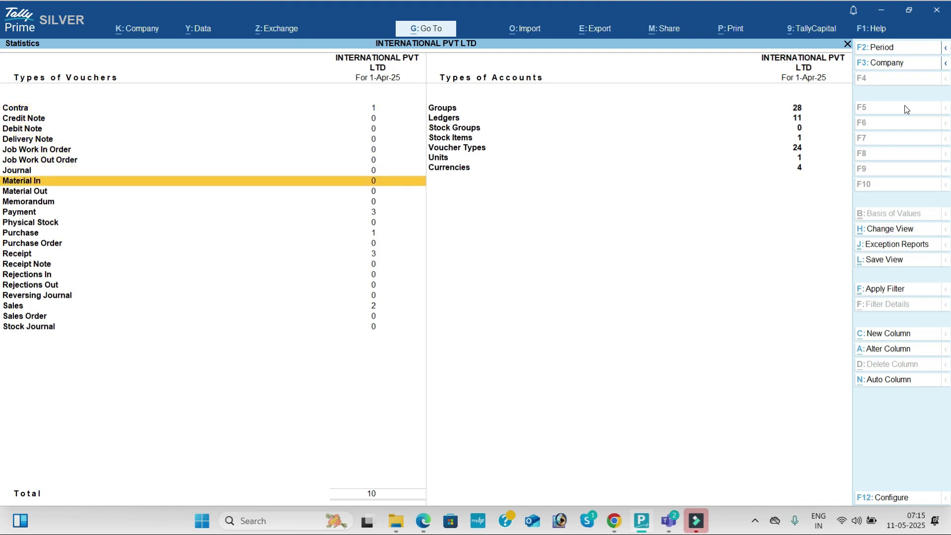
key("Return")
key("Escape")
key("Down")
key("Down")
key("Down")
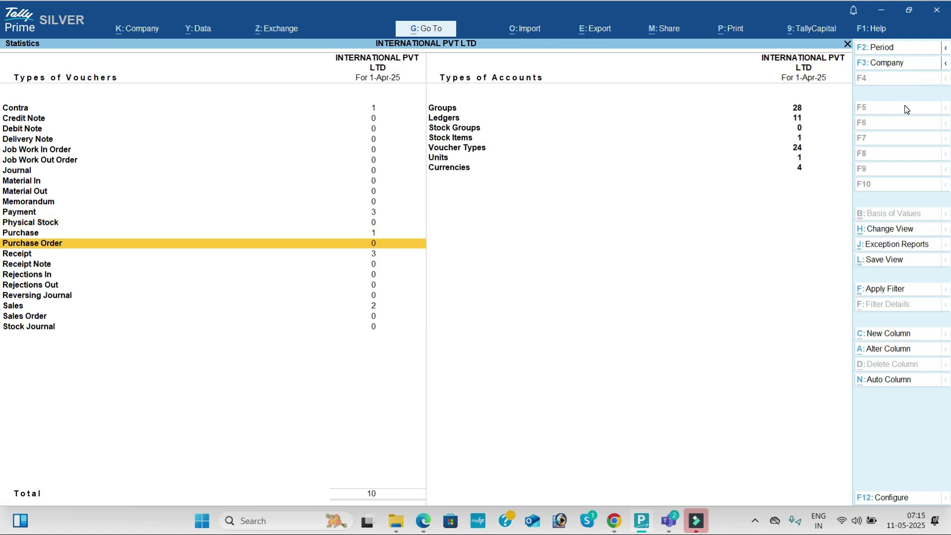
key("Down")
key("Down")
key("Down")
key("Down")
key("Down")
key("Down")
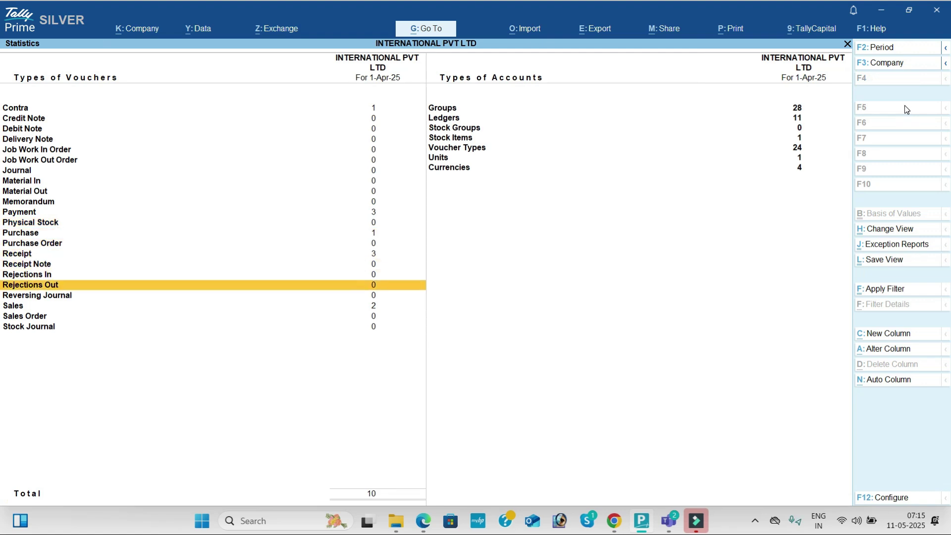
Check the account type counts for Groups, Ledgers and Stock Items, then close Statistics
key("Right")
key("Up")
key("Up")
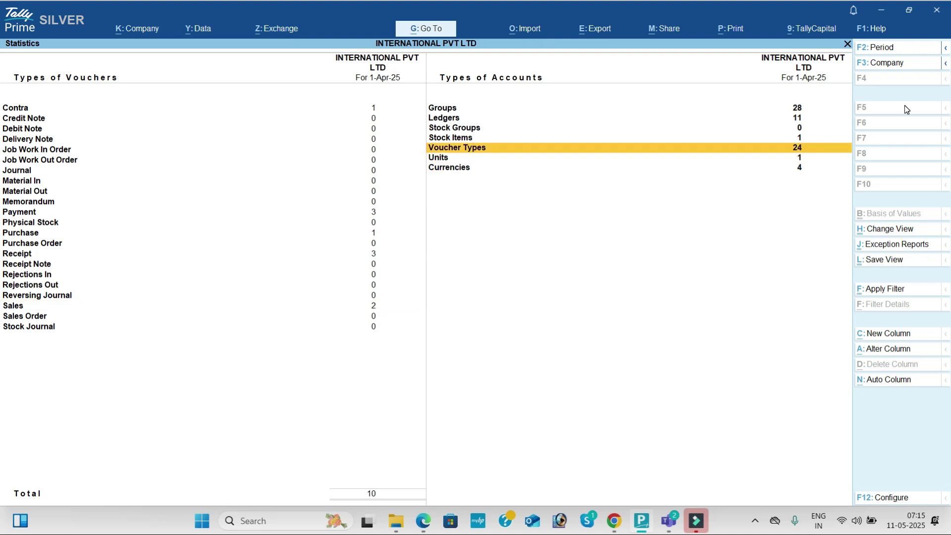
key("Up")
key("Up")
key("Up")
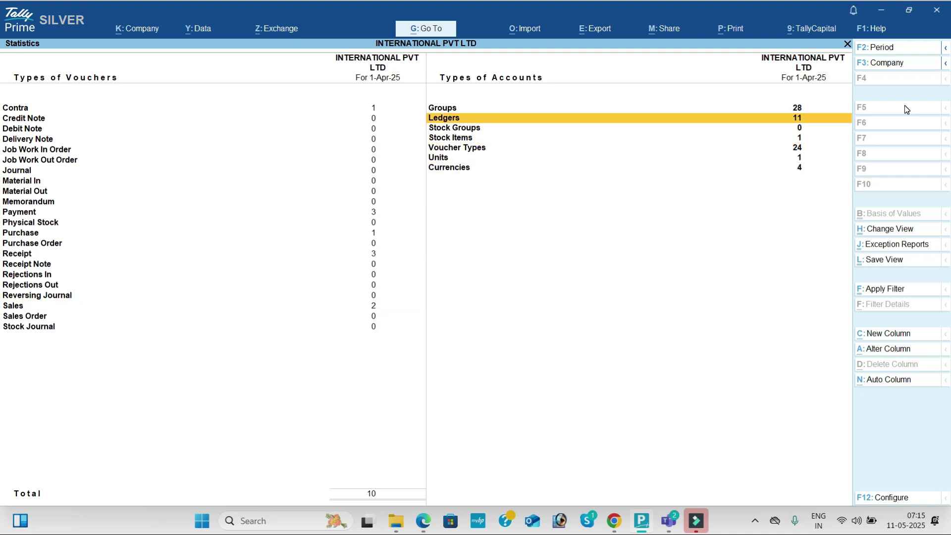
key("Up")
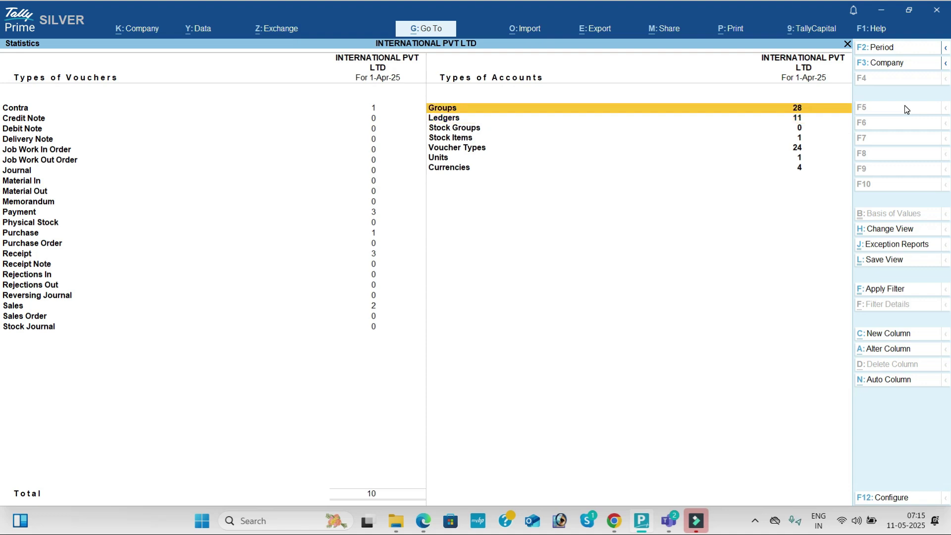
key("Down")
key("Down")
key("Down")
key("Down")
key("Down")
key("Down")
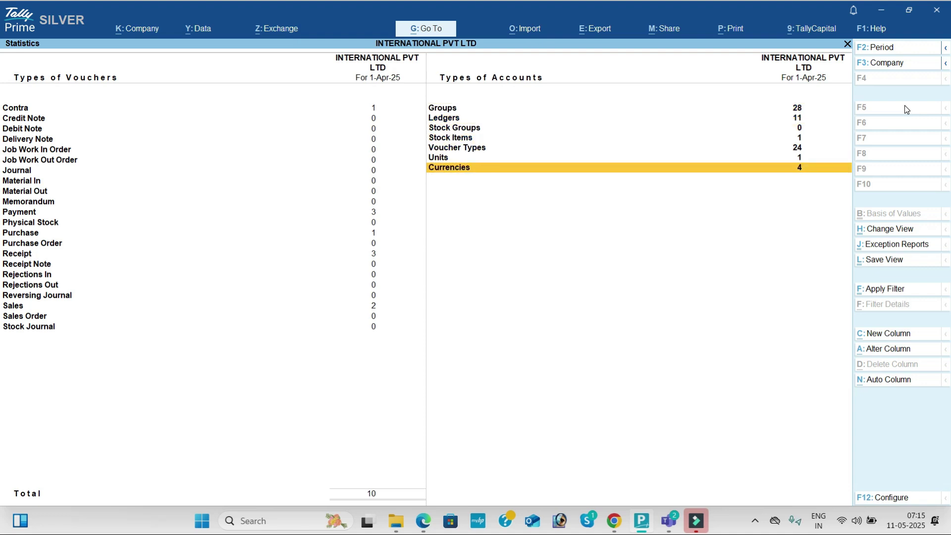
key("Escape")
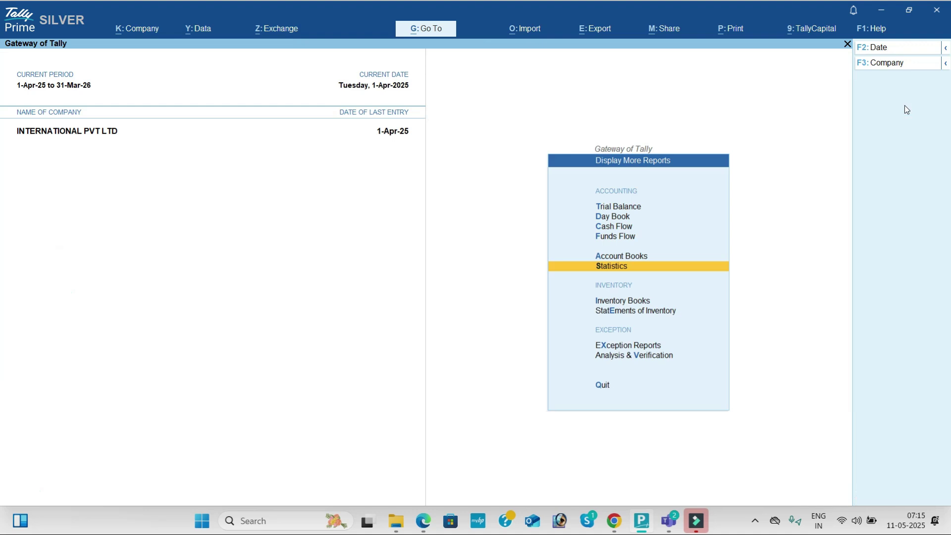
key("Down")
key("Down")
View the Stock Query for Hp Laptops under Statements of Inventory
key("Return")
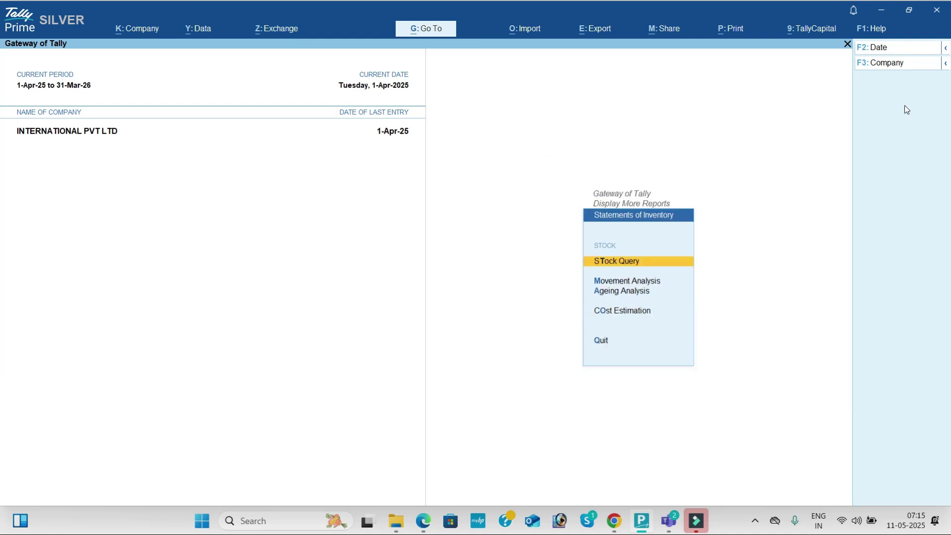
key("Return")
key("Return")
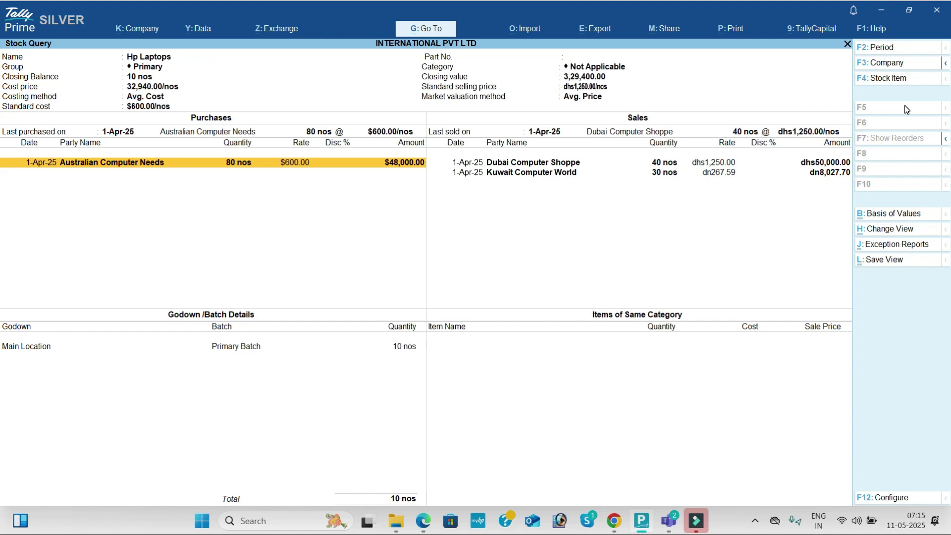
key("Escape")
key("Escape")
key("Escape")
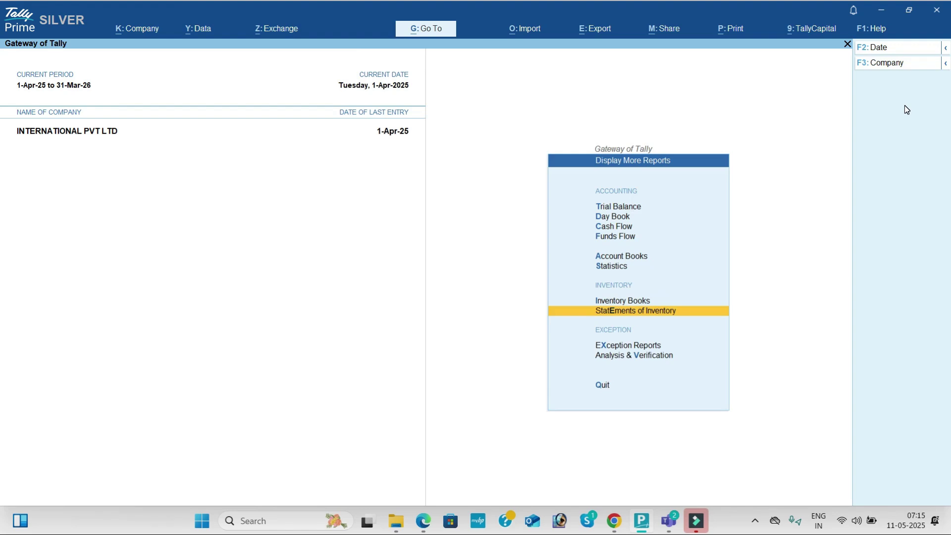
key("Escape")
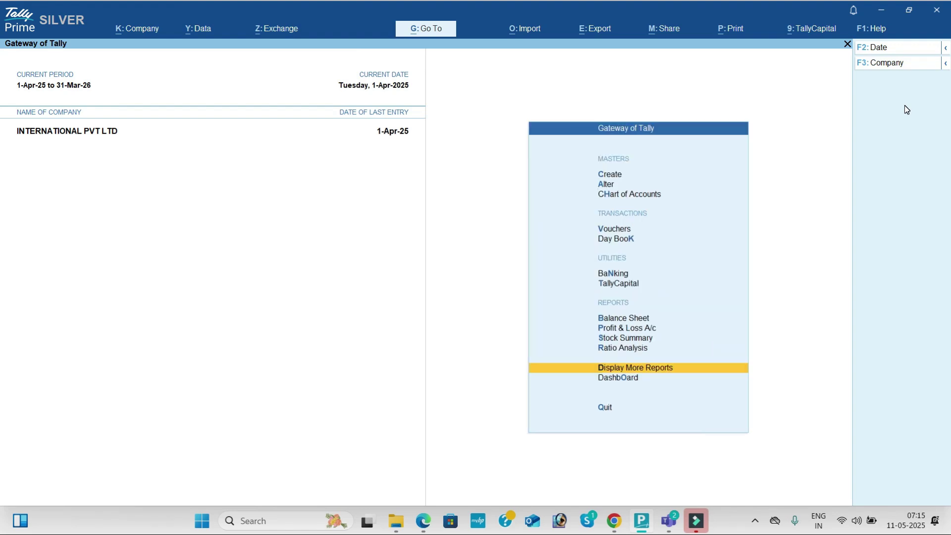
Show the Stock Summary with Goods Inwards and Goods Outwards set to Yes
key("Up")
key("Up")
key("Return")
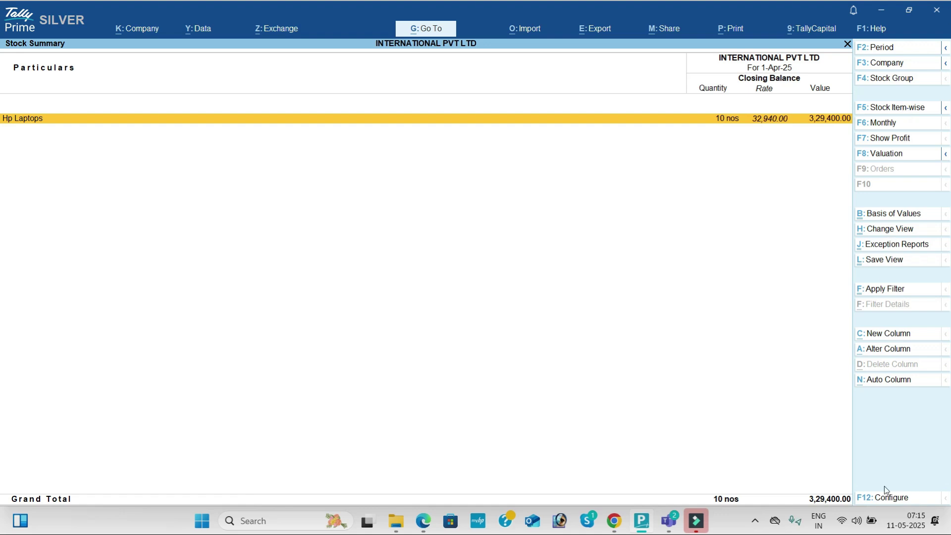
left_click(893, 498)
key("Down")
key("Down")
key("Down")
key("Down")
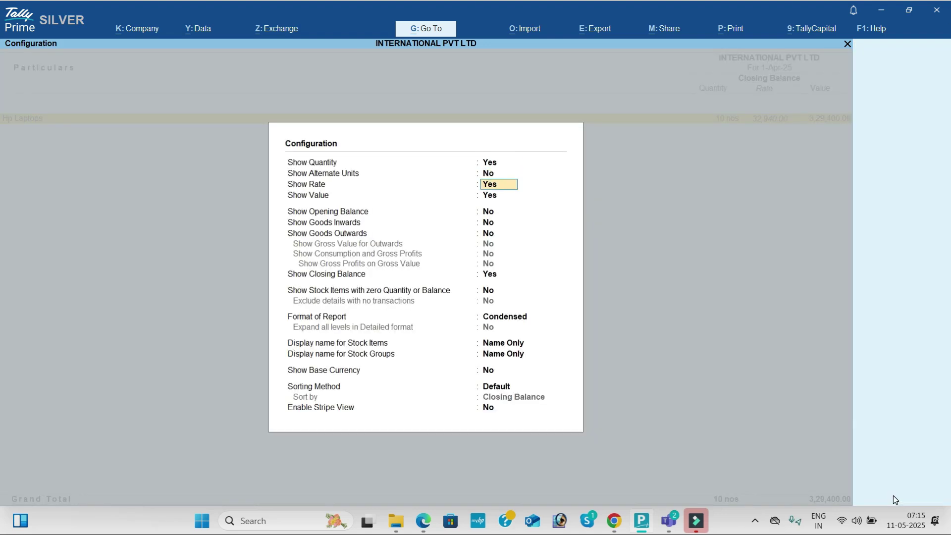
key("Down")
type("Y")
key("Return")
type("Y")
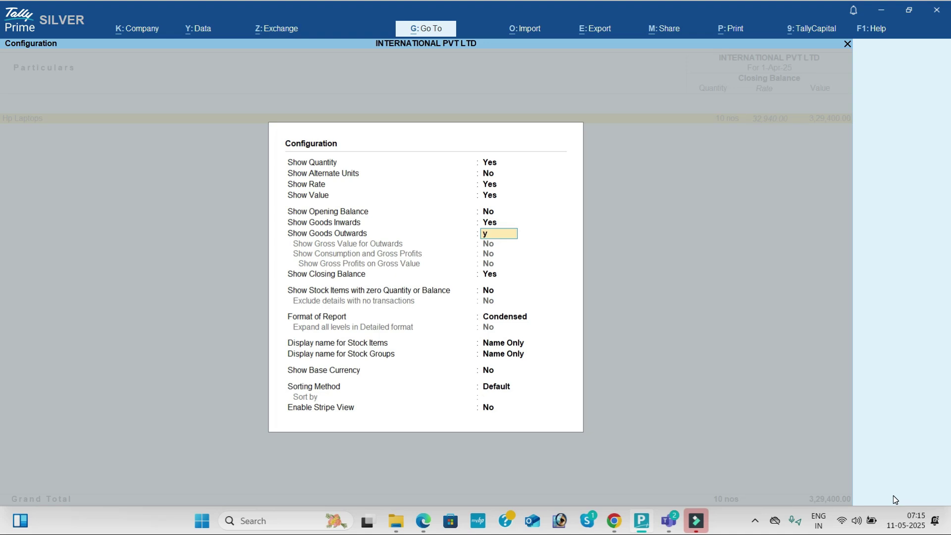
key("Return")
key("ctrl+a")
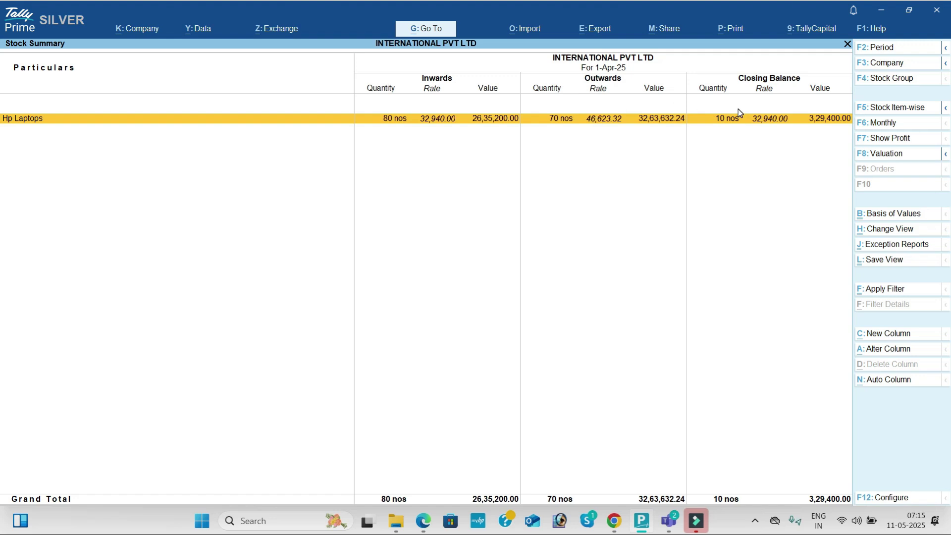
Close the Stock Summary and open the Profit & Loss A/c
key("Escape")
key("Up")
key("Return")
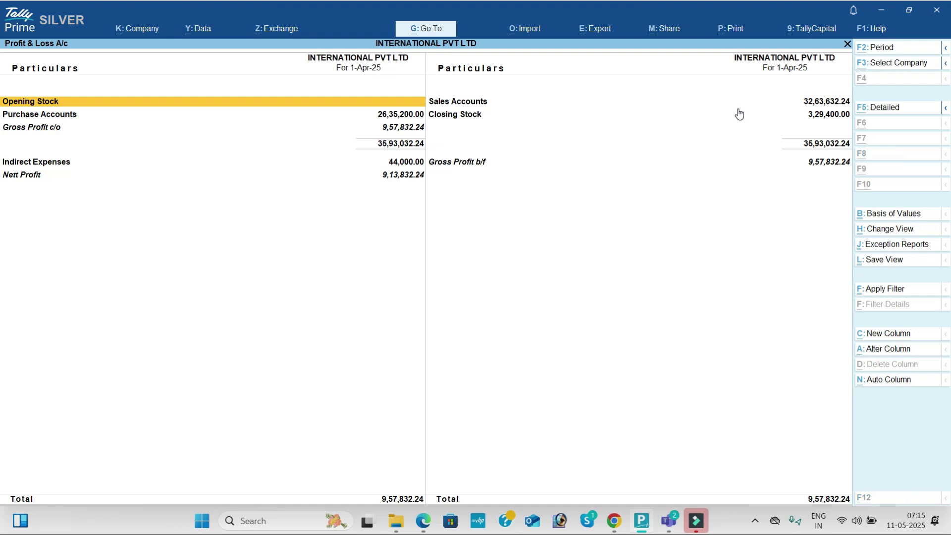
Expand Profit & Loss to detailed view and add a Dollar currency column
key("alt+F5")
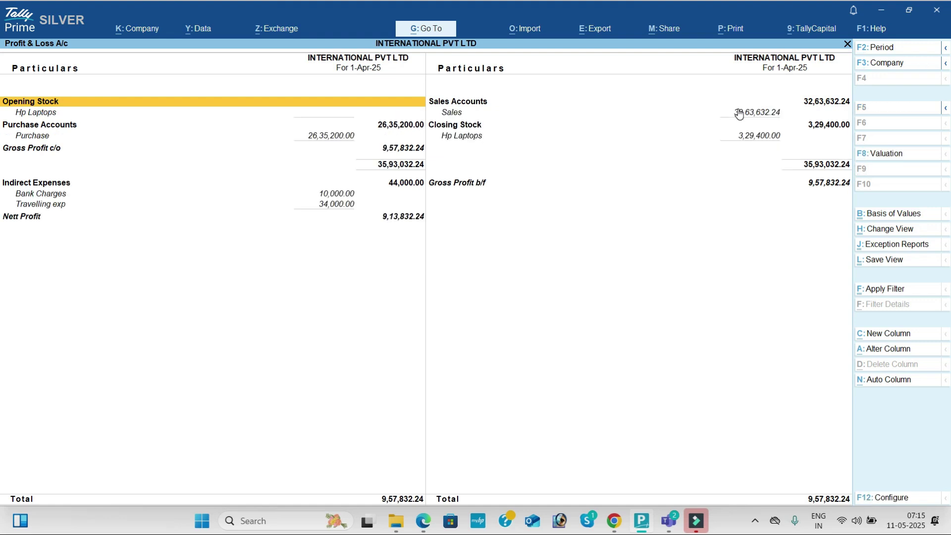
key("alt+c")
key("Return")
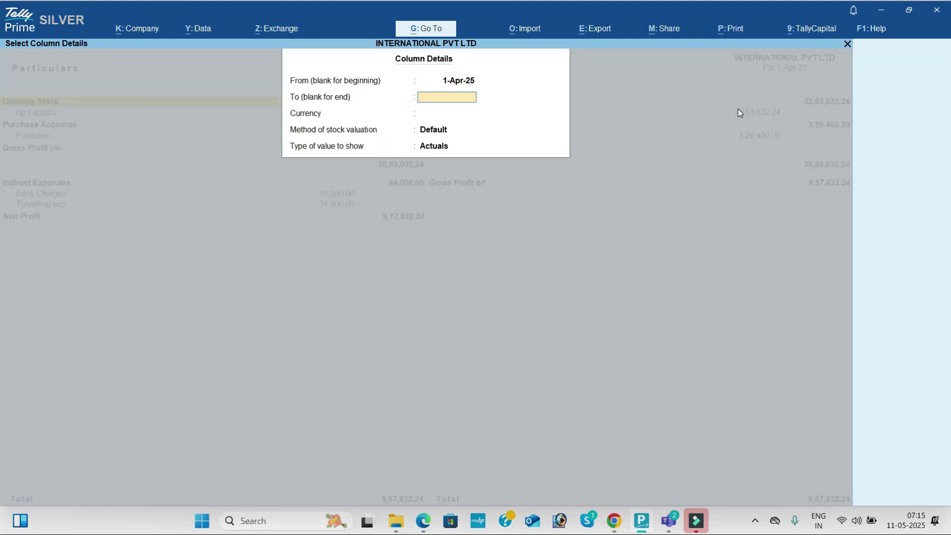
key("Return")
key("Down")
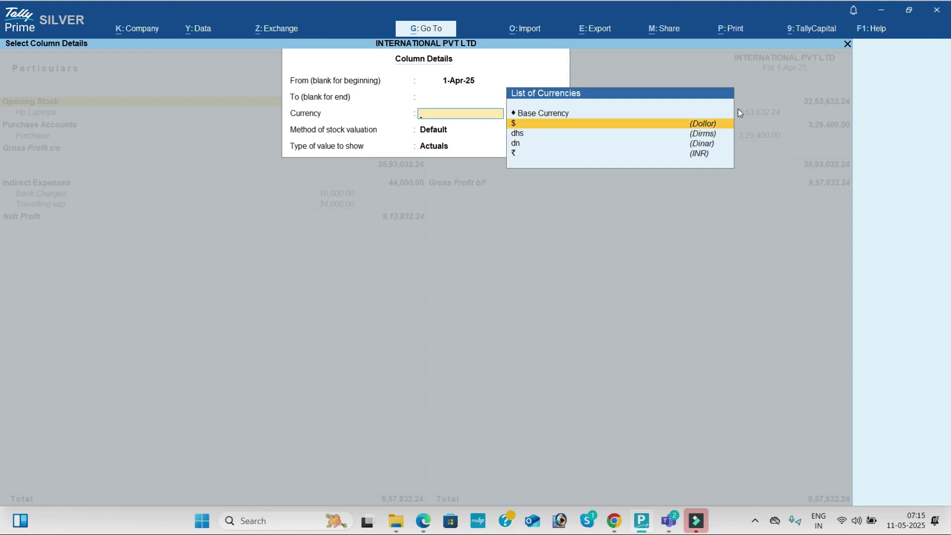
key("Return")
key("Return")
key("Return")
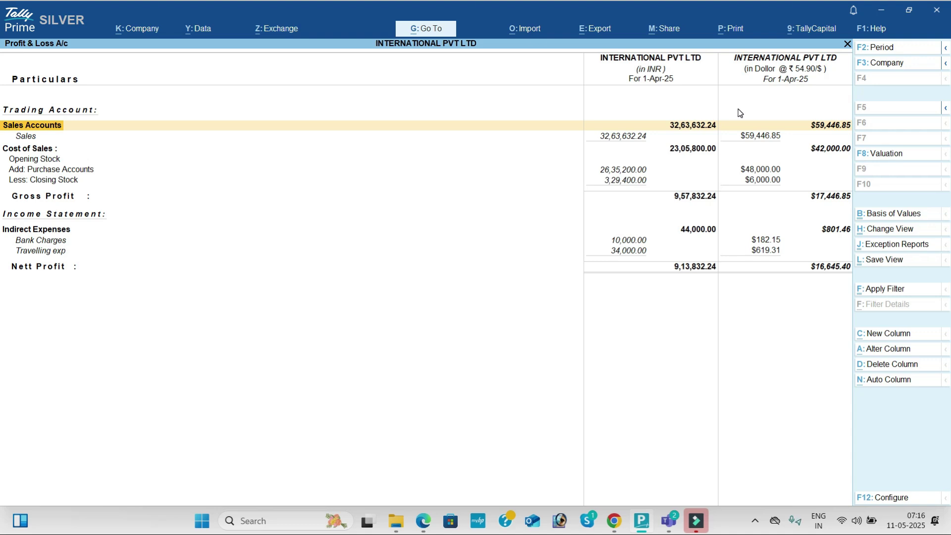
Add Dirham and Dinar currency columns with default stock valuation, then switch to Teams
key("alt+c")
key("Return")
key("Return")
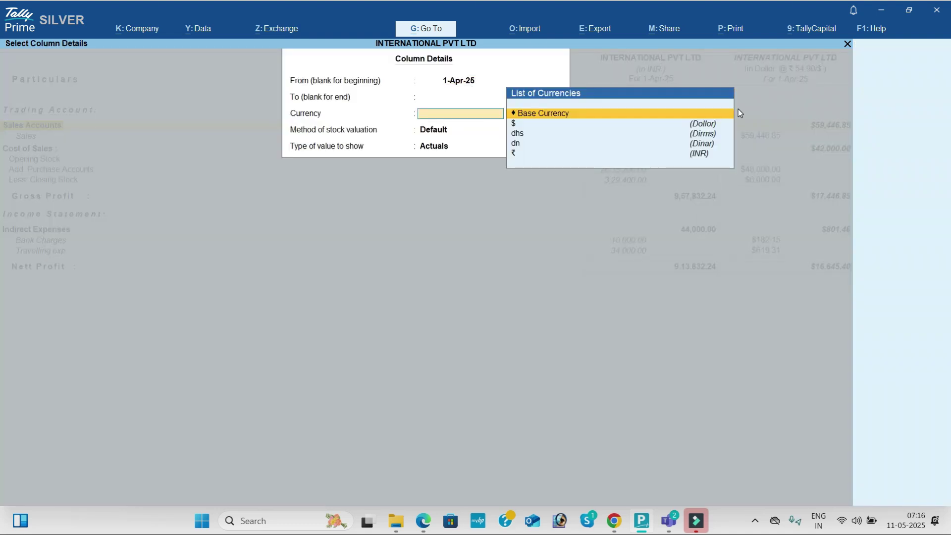
key("Down")
key("Down")
key("Return")
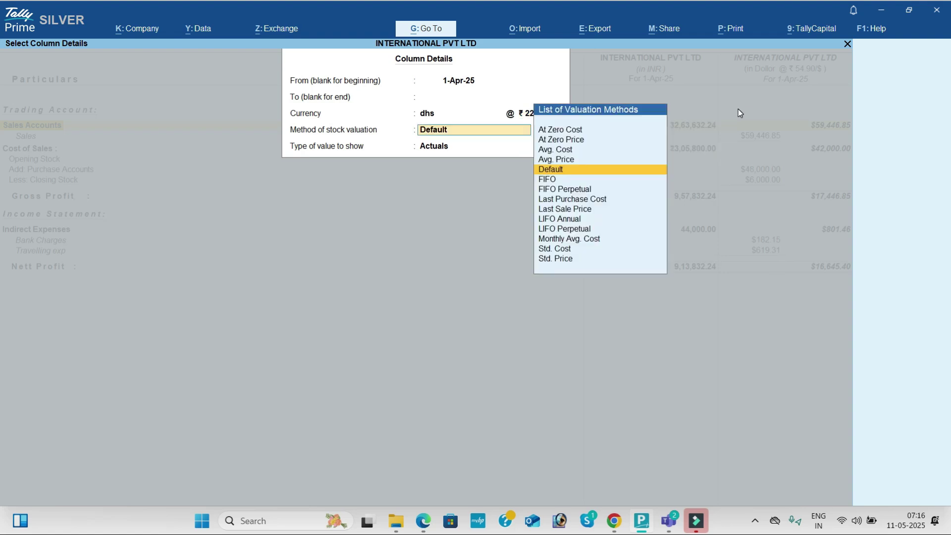
key("Return")
key("Return")
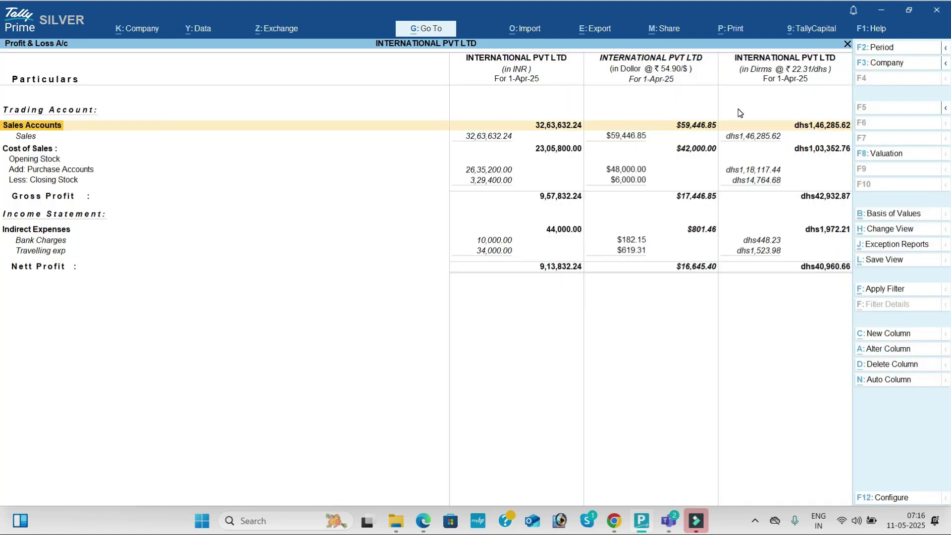
key("alt+c")
key("Return")
key("Return")
key("Down")
key("Down")
key("Down")
key("Return")
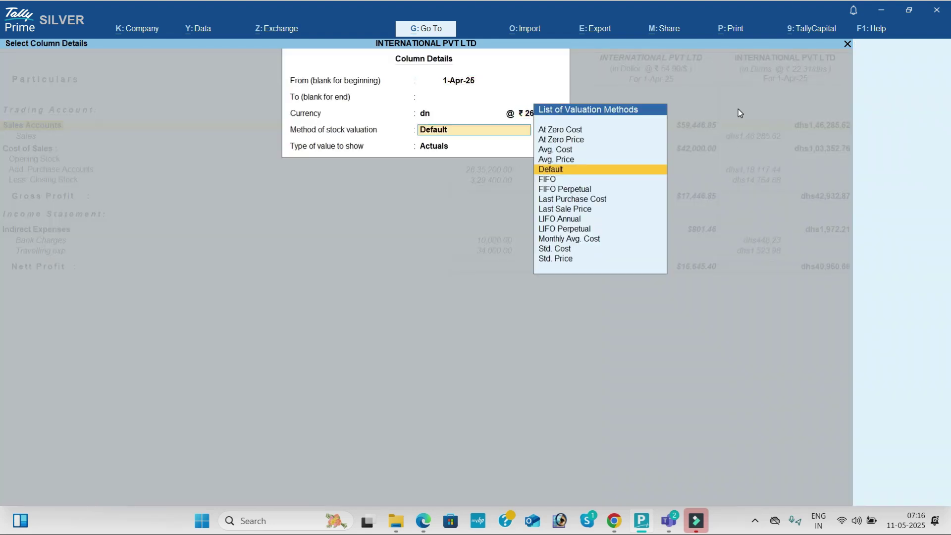
key("Return")
key("Return")
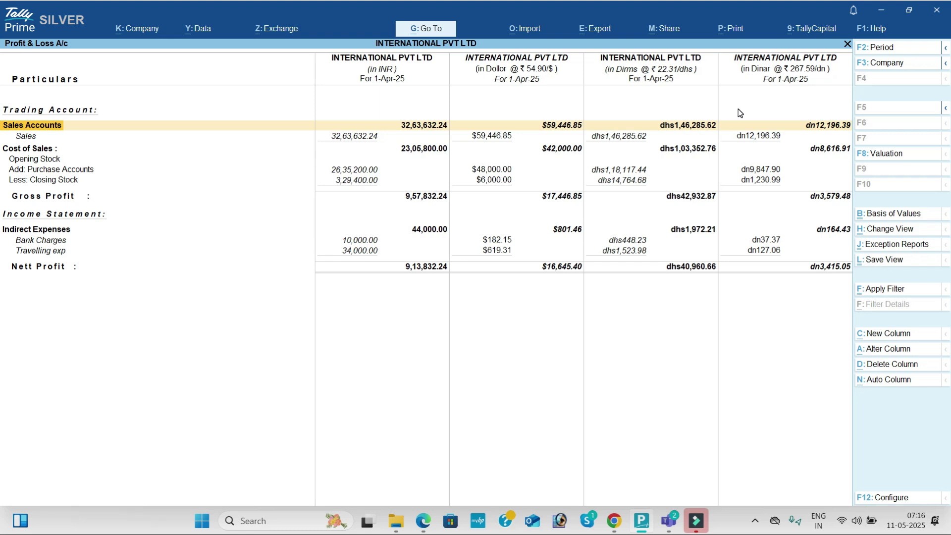
key("alt+Tab")
key("alt+Tab")
key("alt+Tab")
key("alt+Tab")
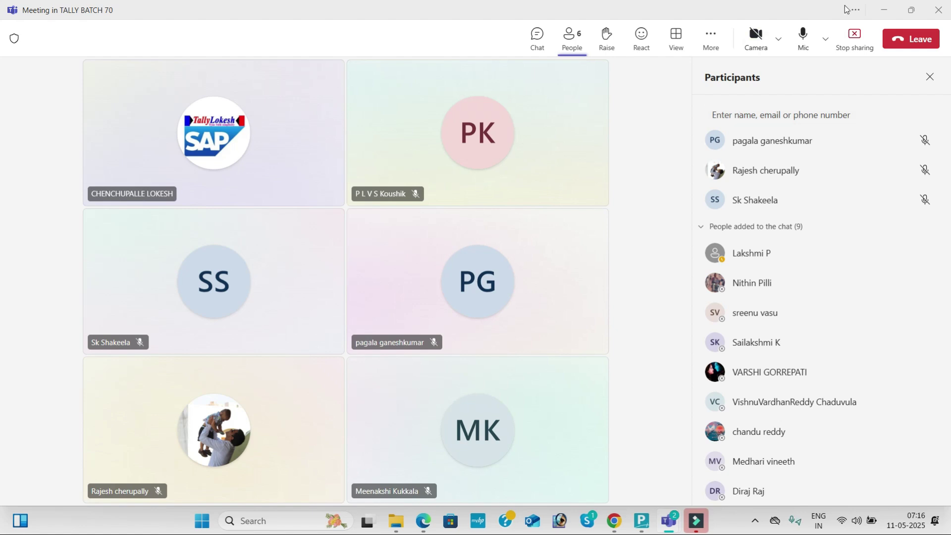
Scroll the Teams Participants list to the top and return to TallyPrime's Profit & Loss
left_click_drag(947, 221, 947, 127)
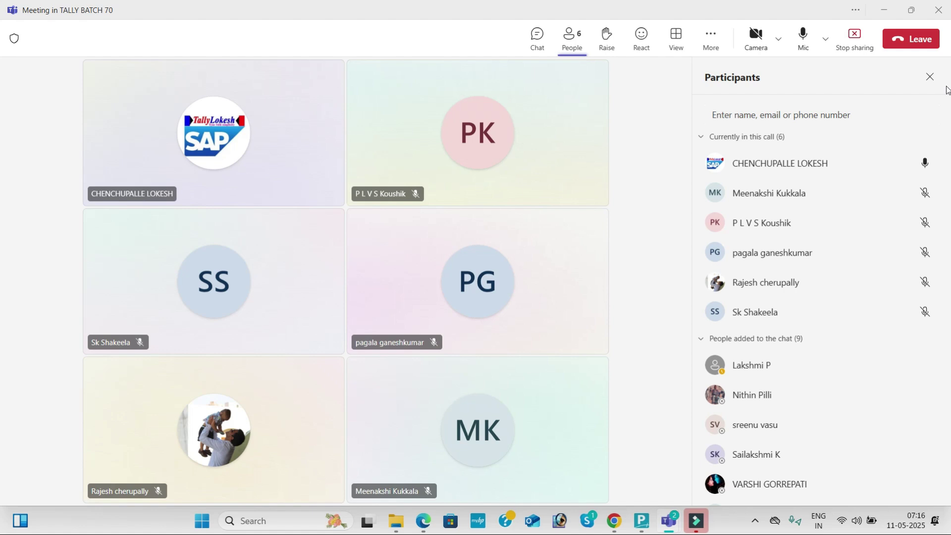
key("alt+Tab")
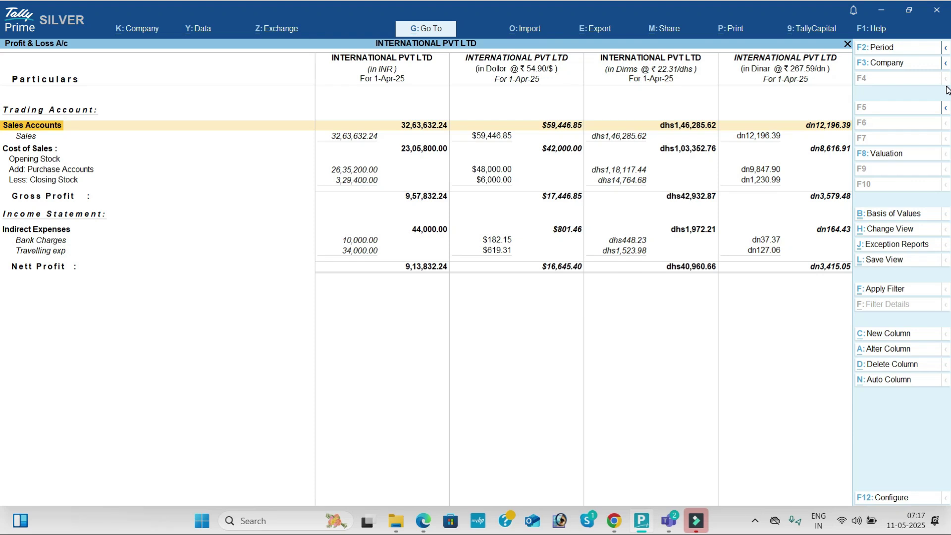
Close the Profit & Loss A/c and bring the lokeshinfotech.com page in Chrome to the front
key("Escape")
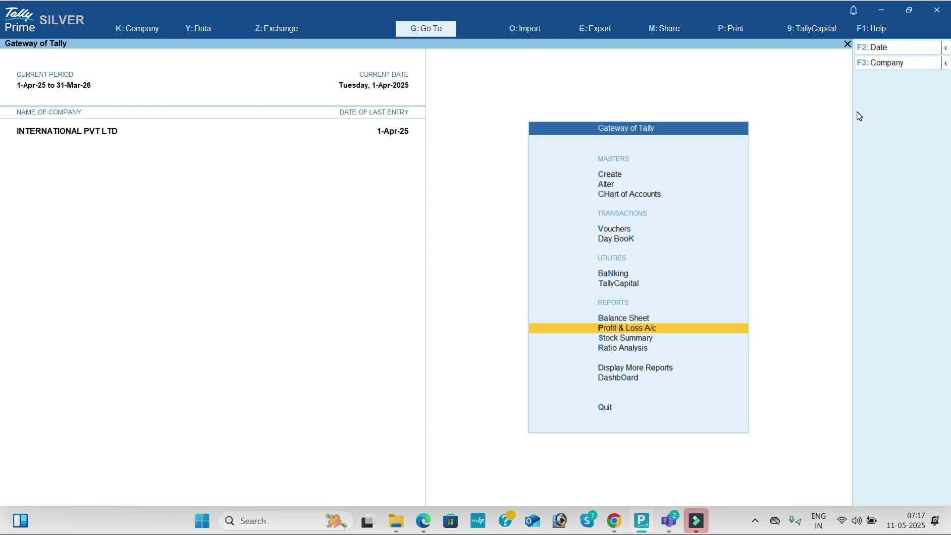
key("alt+Tab")
key("alt+Tab")
key("alt+Tab")
key("alt+Tab")
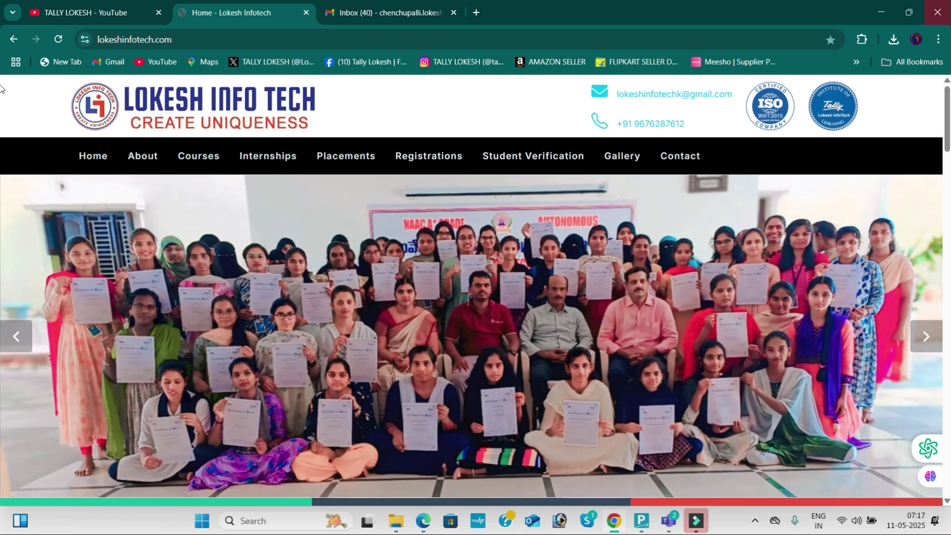
Advance the homepage banner two slides to the SKSV Degree College, Proddatur photo
left_click(928, 342)
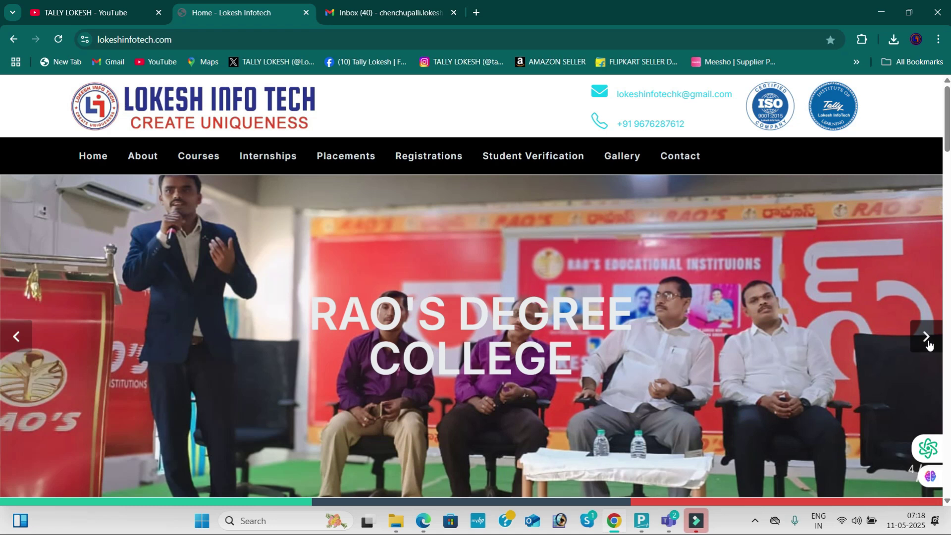
left_click(930, 346)
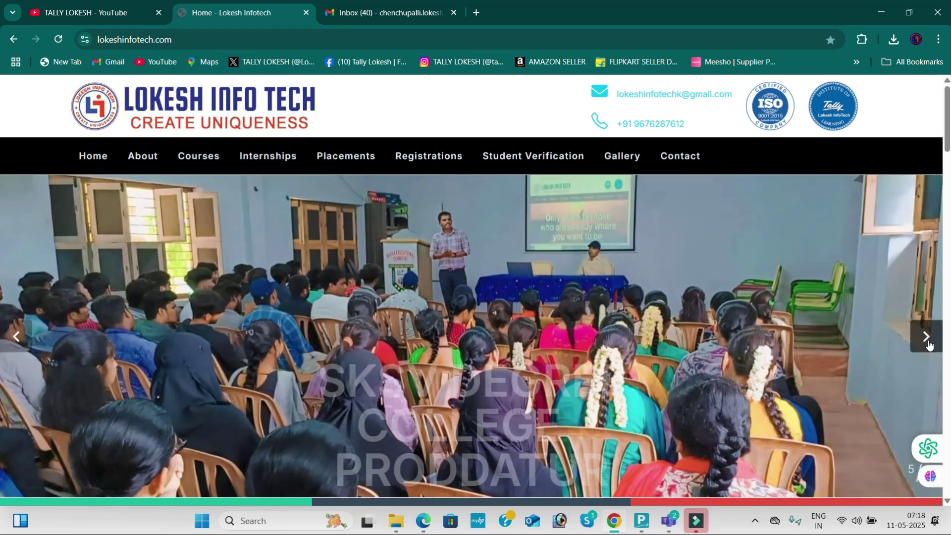
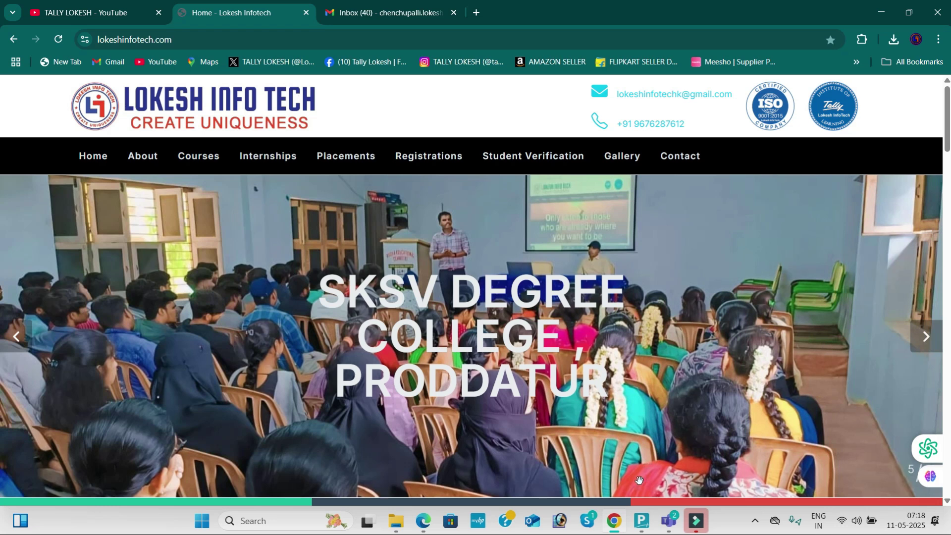
Switch from Chrome back to TallyPrime's Gateway of Tally for INTERNATIONAL PVT LTD
left_click(647, 527)
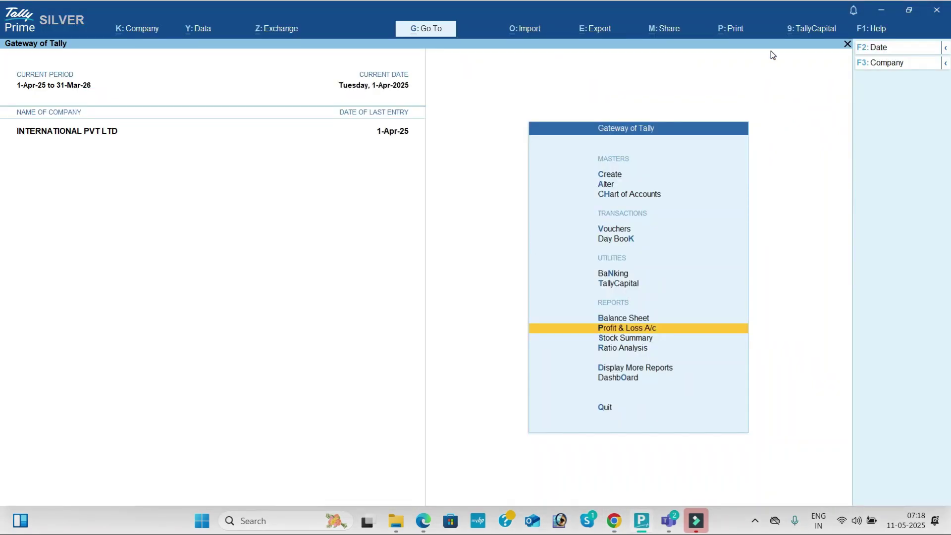
Open a blank Company Creation form, then show Problem 12 on page 46 of the exercise PDF
left_click(901, 69)
key("Up")
key("Return")
key("Return")
key("Up")
key("Up")
key("Up")
key("Up")
key("Up")
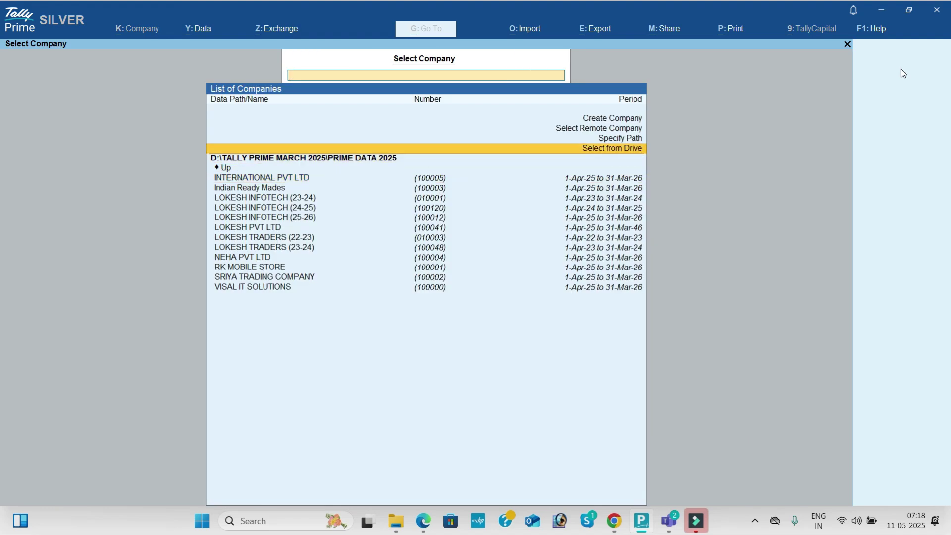
key("Return")
key("alt+Tab")
key("alt+Tab")
key("alt+Tab")
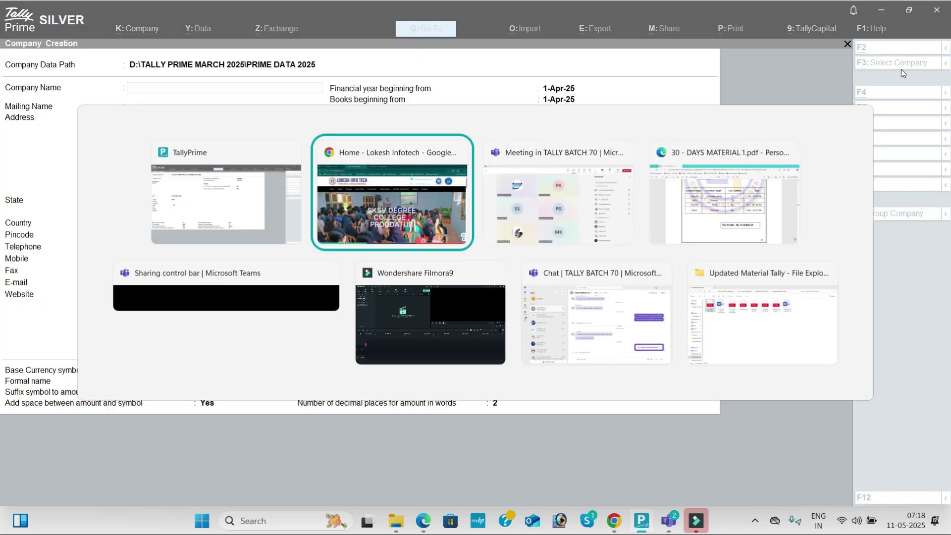
key("Down")
key("Down")
key("Down")
key("Down")
key("Down")
key("Down")
key("Down")
key("Down")
key("Down")
key("Down")
key("Down")
key("Down")
key("Down")
key("Down")
key("Down")
key("Down")
key("Down")
key("Down")
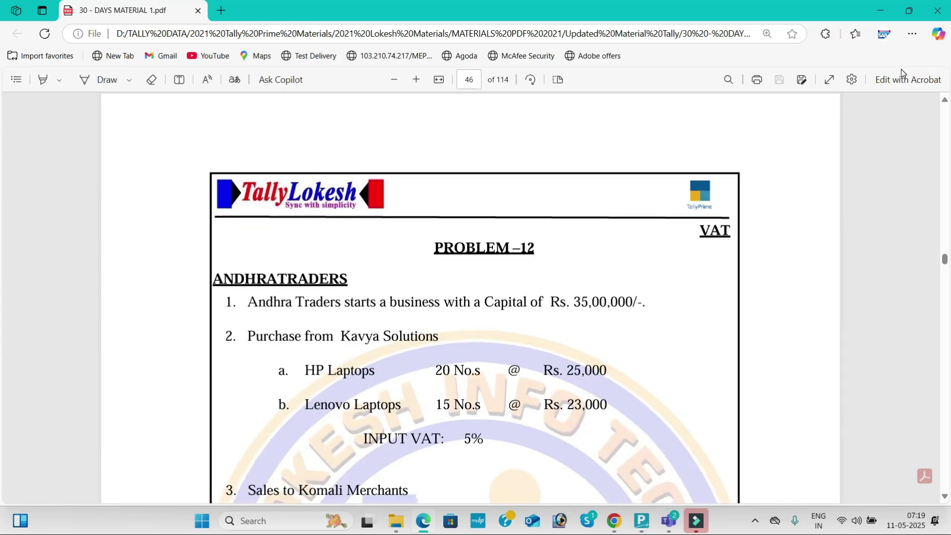
Select the name ANDHRATRADERS in Problem 12 of the PDF and return to TallyPrime
key("Down")
key("Down")
key("Down")
key("Down")
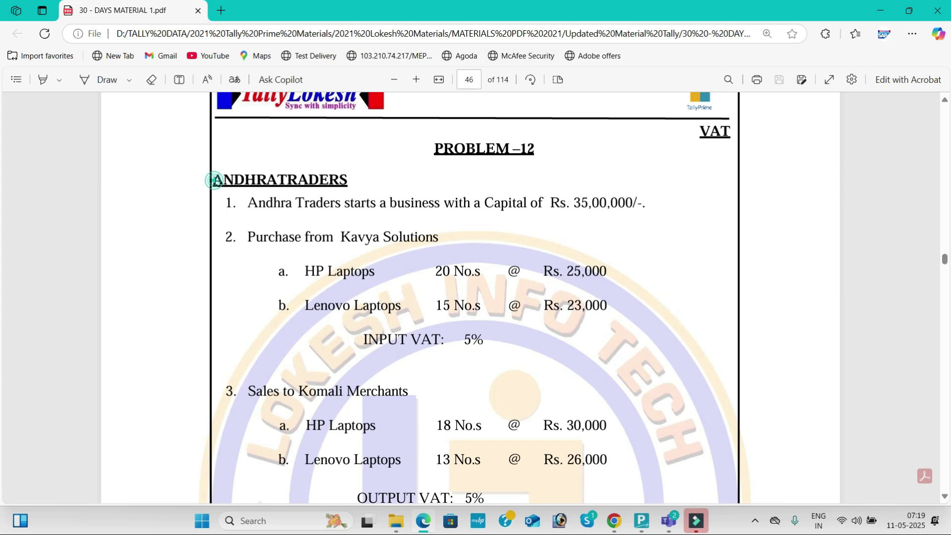
left_click_drag(212, 180, 349, 170)
key("ctrl+c")
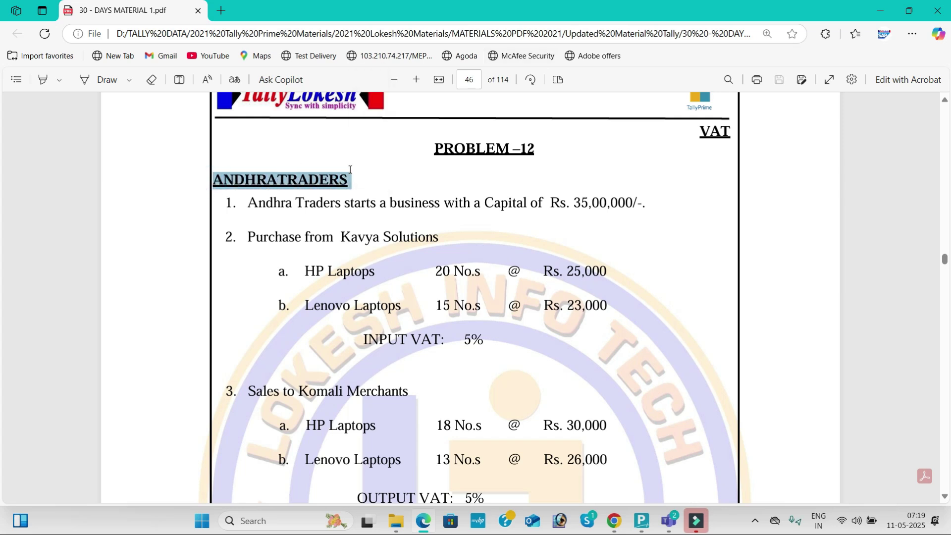
key("alt+Tab")
Paste ANDHRATRADERS as the company name, set State to Andhra Pradesh, and save the company
key("ctrl+v")
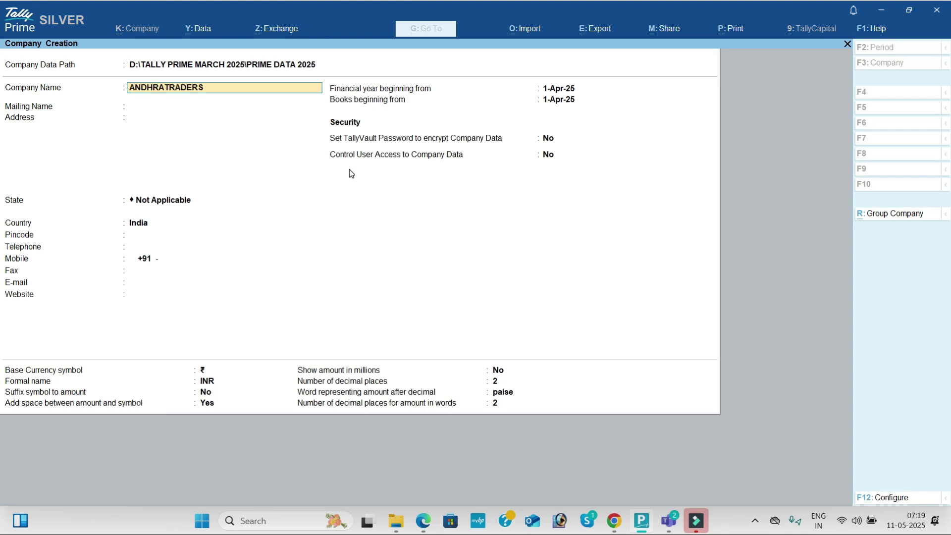
key("Return")
key("Return")
key("Return")
key("Down")
key("Down")
key("Return")
key("ctrl")
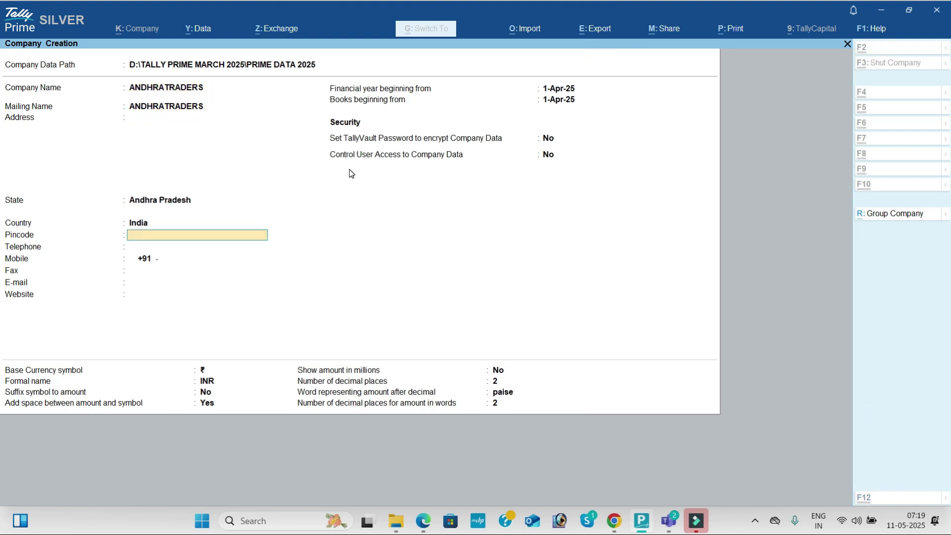
key("ctrl+a")
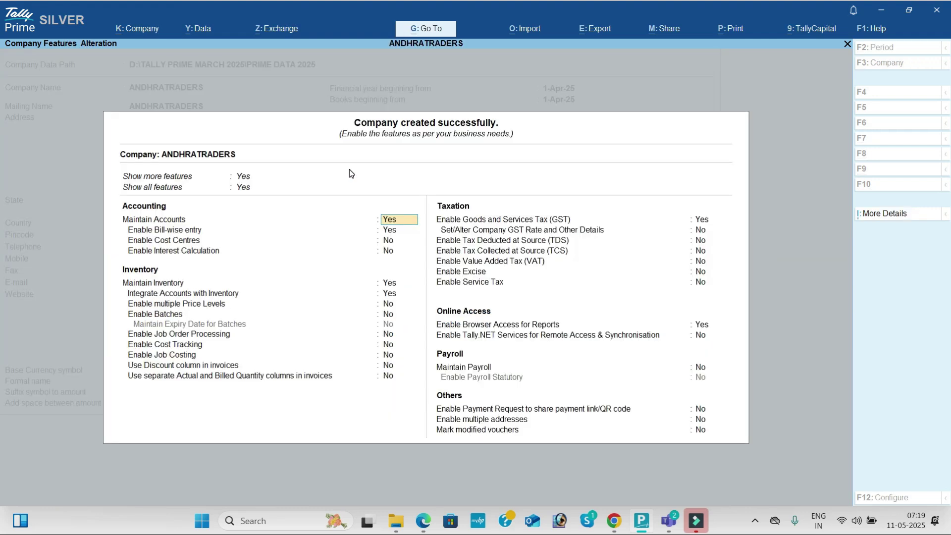
In the company features, set Bill-wise entry and GST to No and Enable VAT to Yes
key("Return")
key("n")
key("Return")
key("Return")
key("Return")
key("Return")
key("Return")
key("Return")
key("Return")
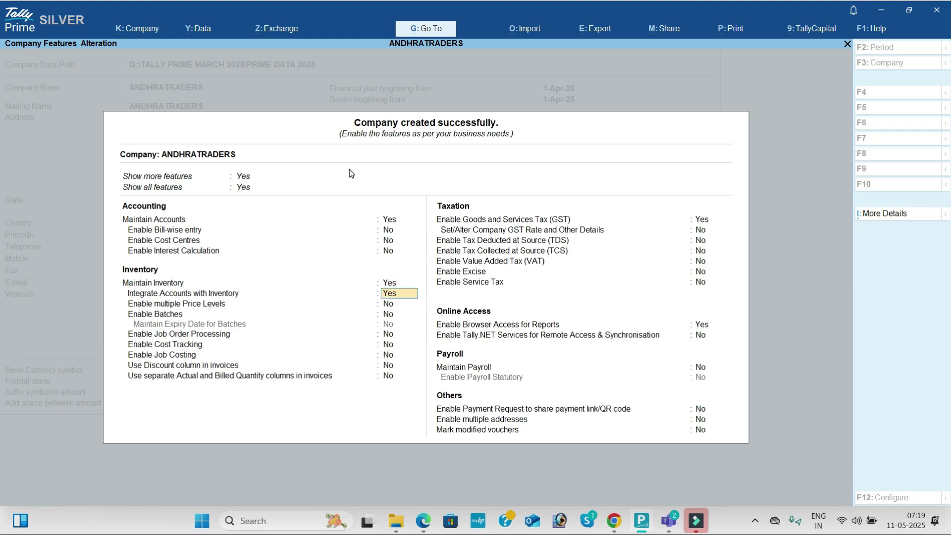
key("Return")
key("Return")
key("Return")
key("Return")
key("Return")
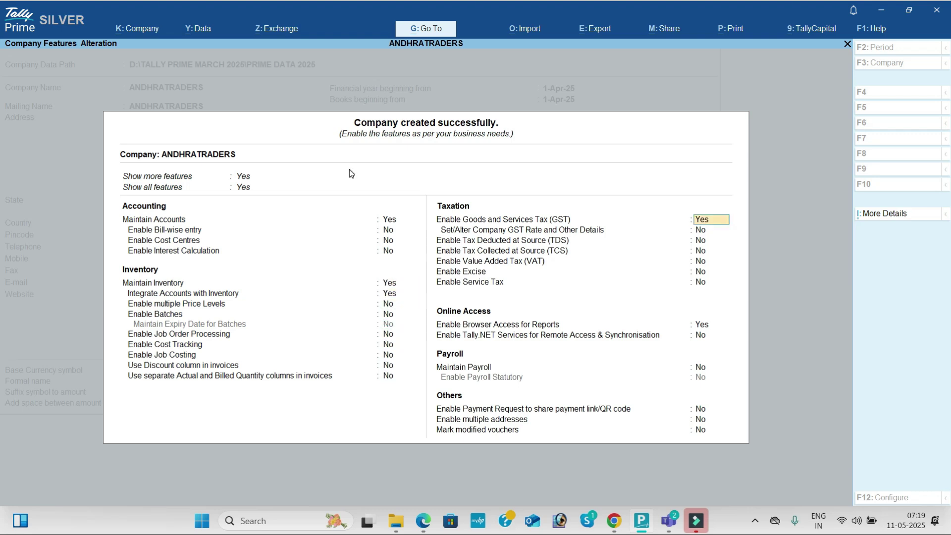
key("n")
key("Return")
key("Return")
key("Return")
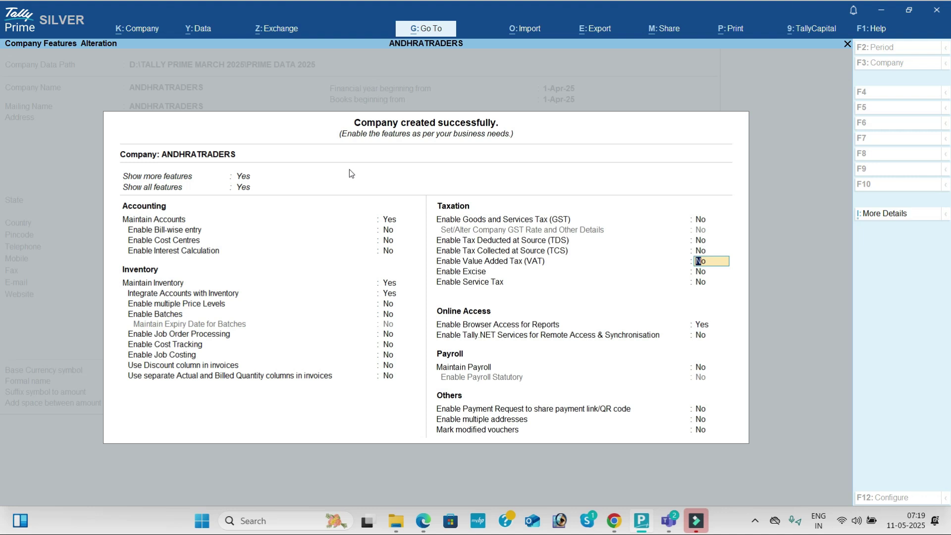
key("y")
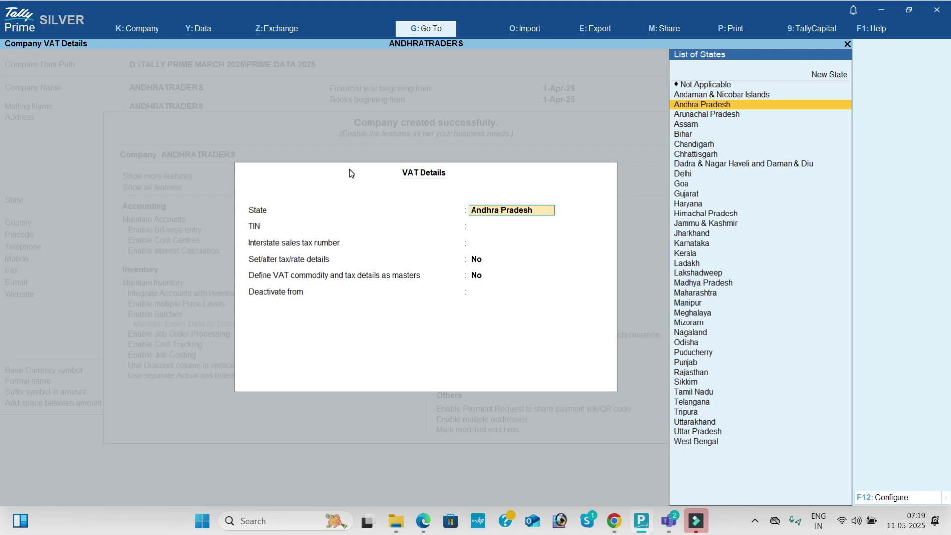
Accept Andhra Pradesh as the VAT state and close the VAT details
key("Return")
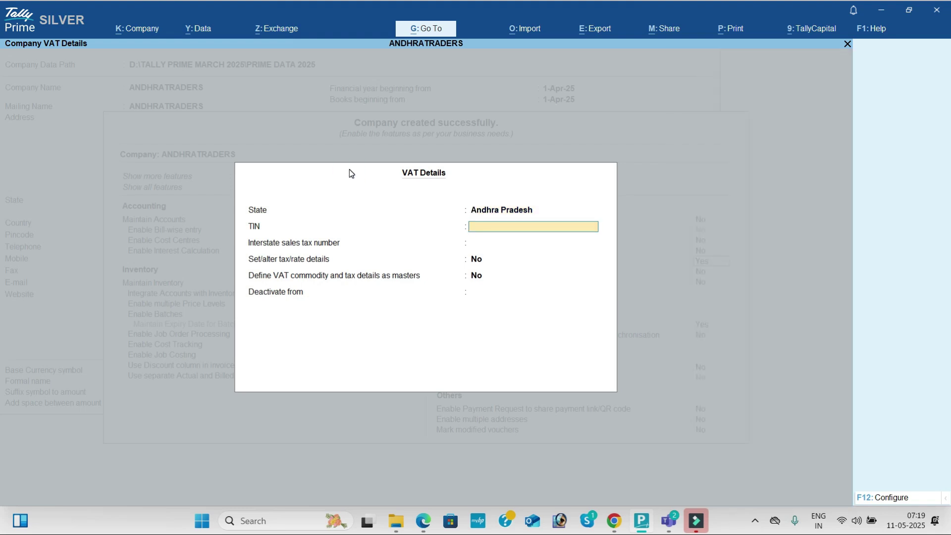
key("Return")
key("Return")
key("Return")
key("Return")
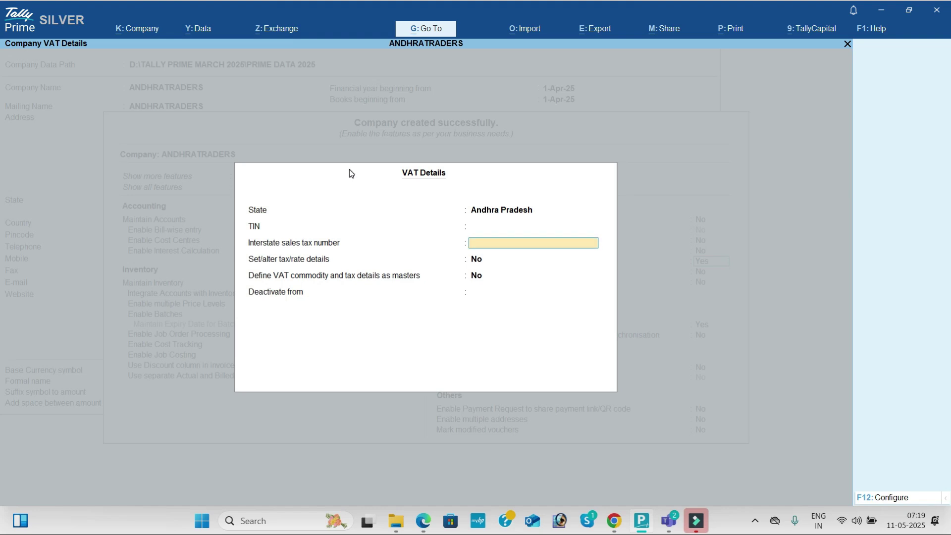
key("Return")
Set excise, service tax and browser access to No, save the features, and start a new ledger
type("n")
key("Return")
key("Return")
type("n")
key("Return")
key("Return")
key("Return")
key("Return")
key("Return")
key("Return")
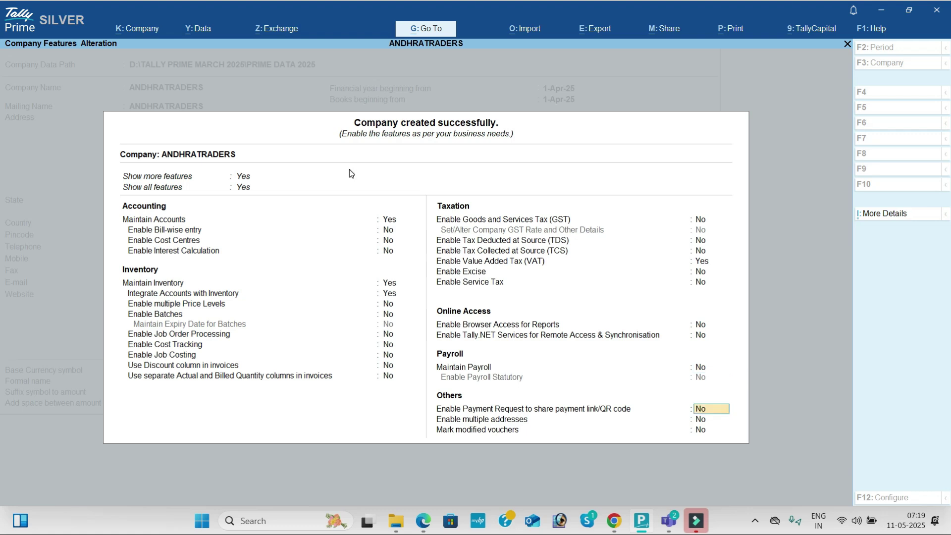
key("Return")
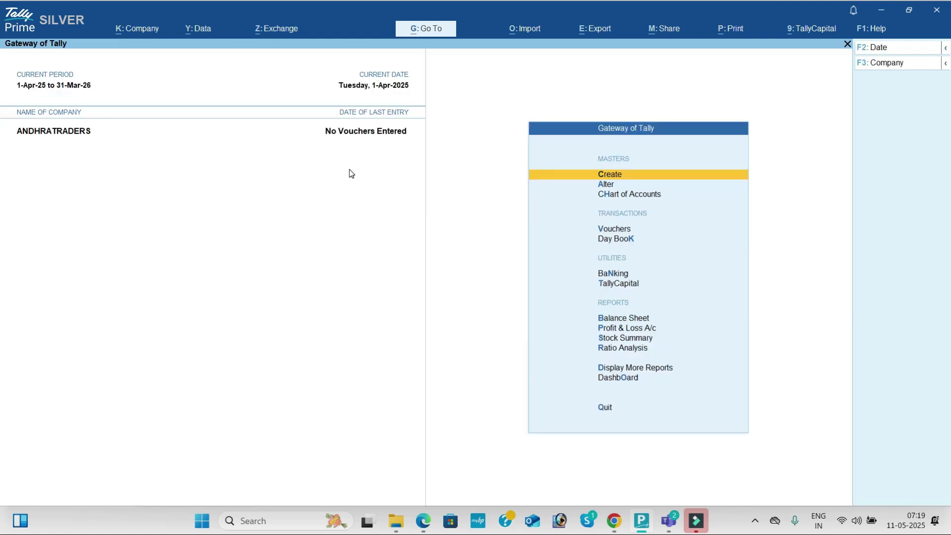
key("Return")
key("Down")
key("Return")
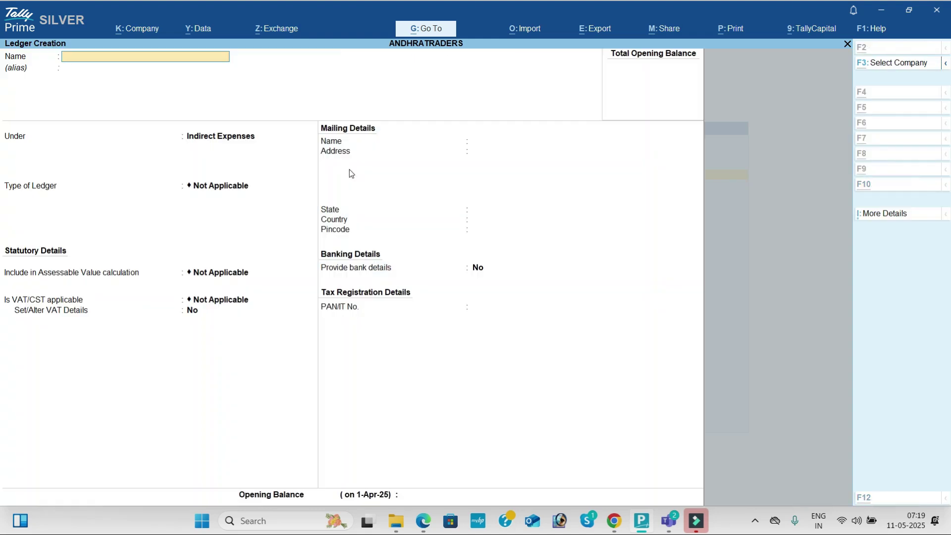
Create and save a ledger named Capital under the Capital Account group
key("alt+Tab")
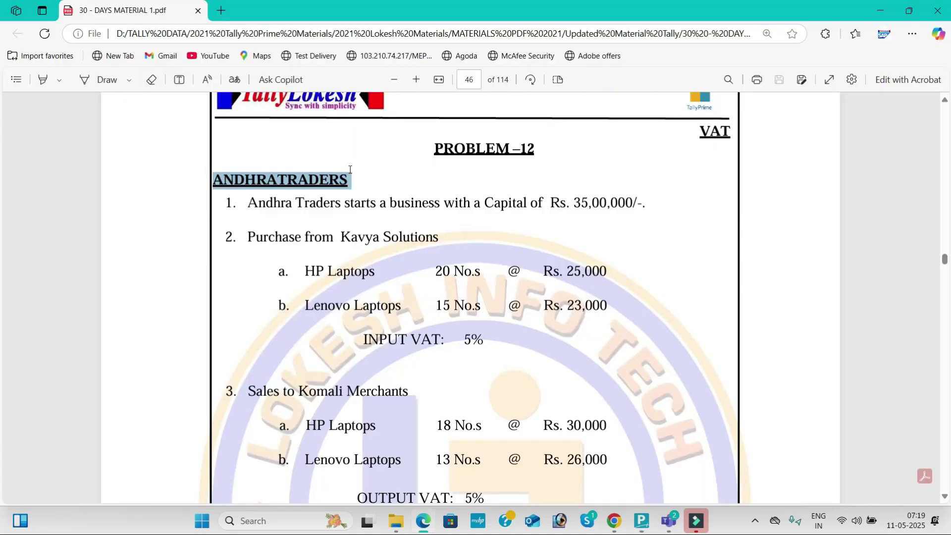
key("alt+Tab")
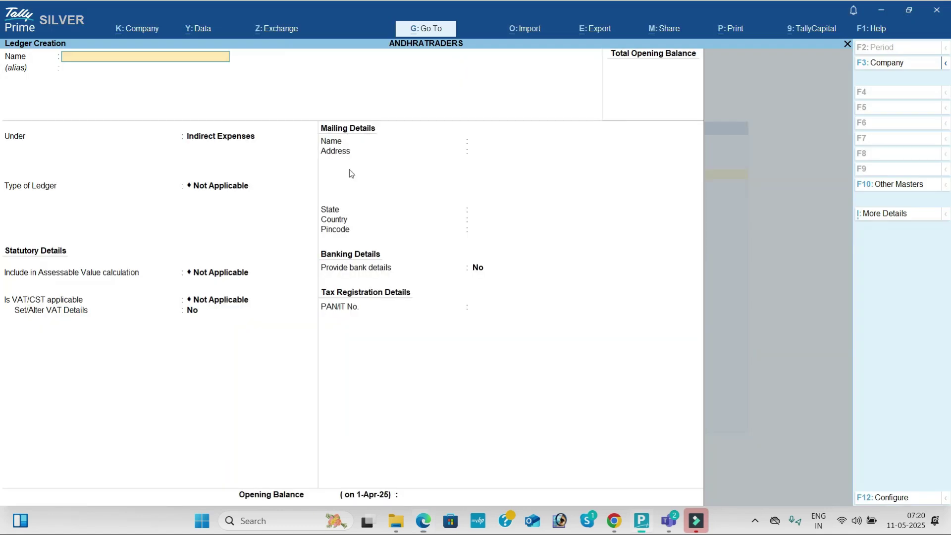
type("Capital")
key("Return")
key("Return")
type("Ca")
key("Return")
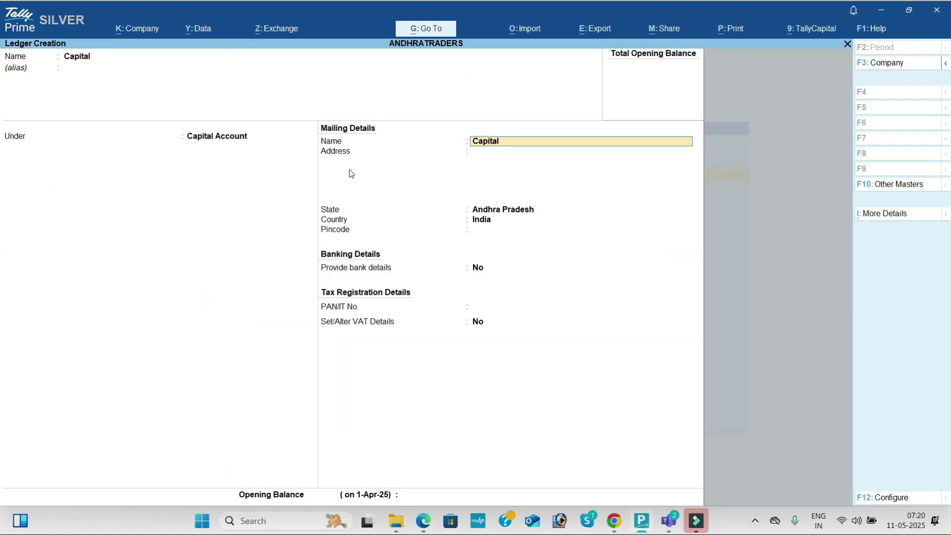
key("ctrl+a")
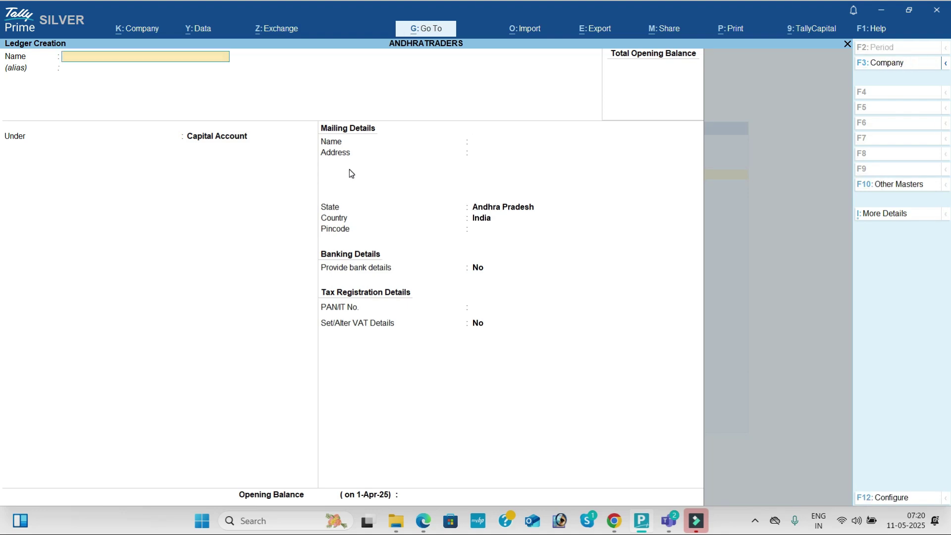
Name a new ledger Purchase under Purchase Accounts, with type Not Applicable
key("alt+Tab")
key("alt+Tab")
type("Purchase")
key("Return")
key("Return")
type("Pu")
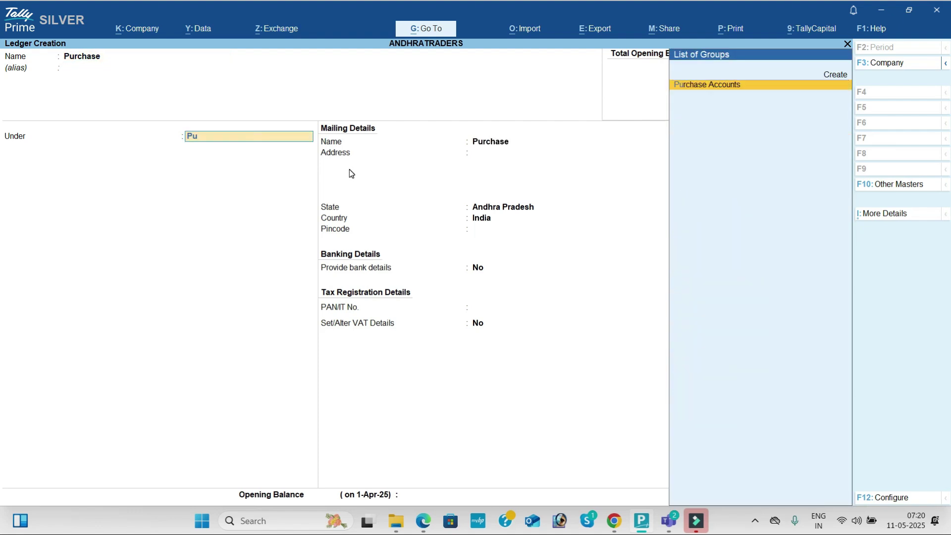
key("Return")
key("Return")
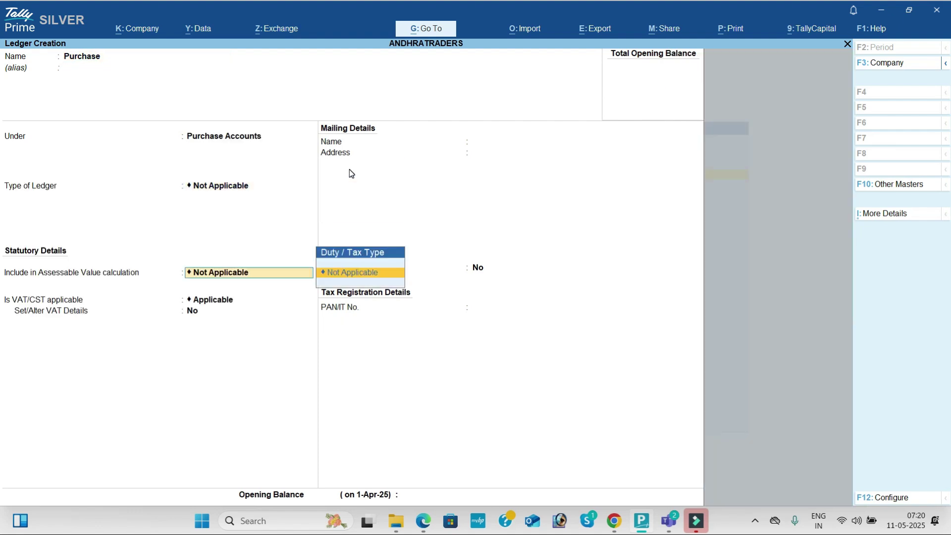
key("Return")
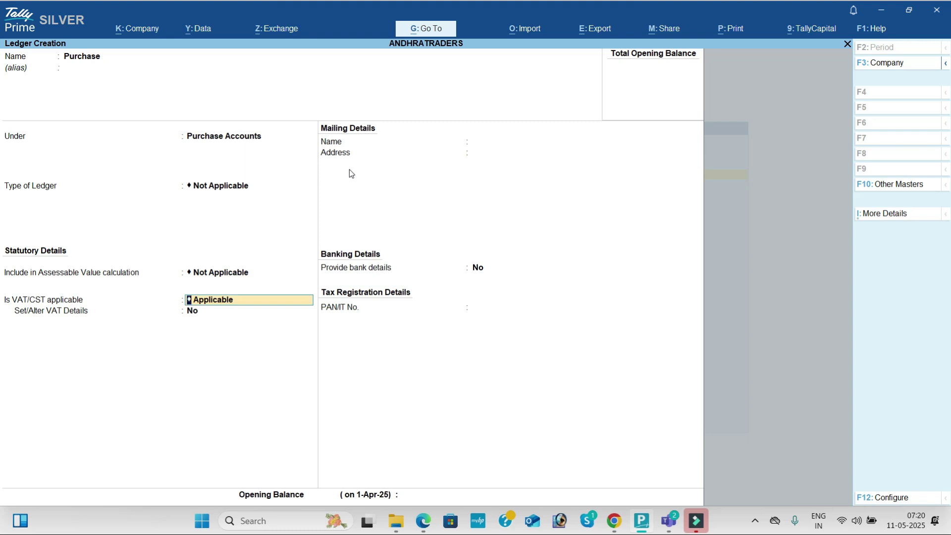
key("Return")
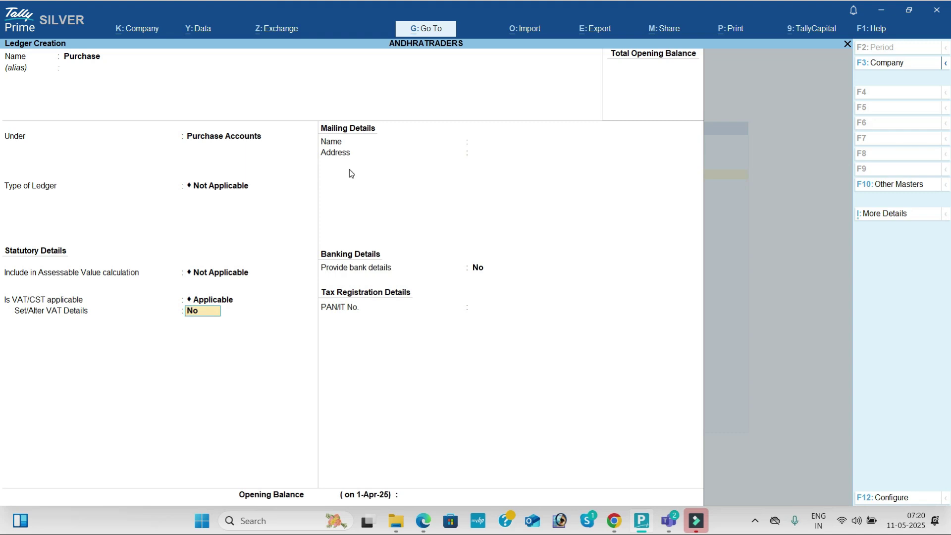
Turn on VAT for the Purchase ledger at a 5% tax rate, matching INPUT VAT 5%, and save it
key("y")
key("Return")
key("Return")
type("5")
key("alt+Tab")
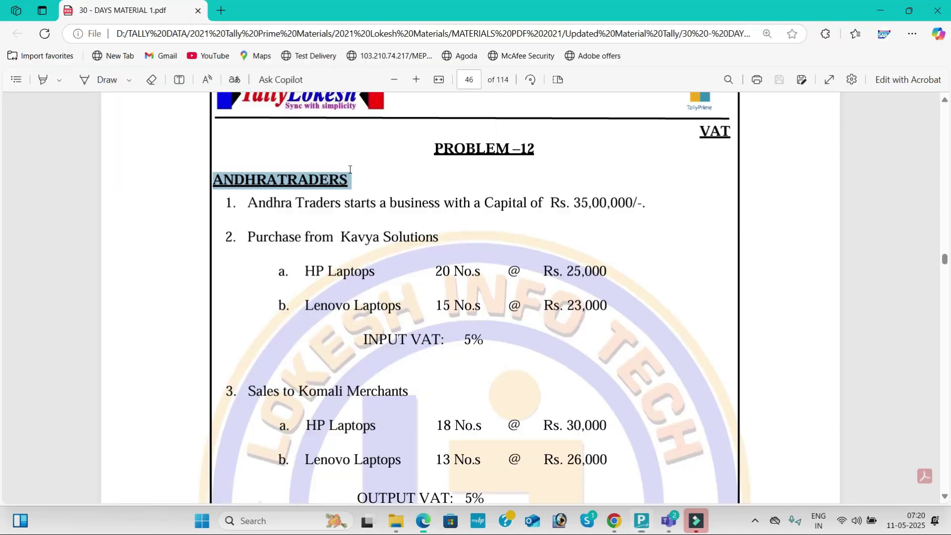
left_click_drag(368, 335, 483, 347)
left_click(617, 353)
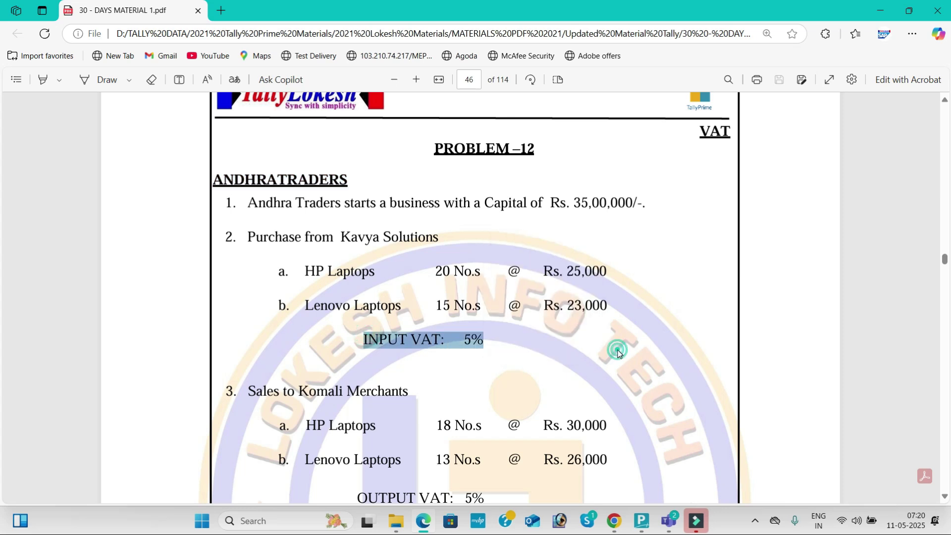
key("alt+Tab")
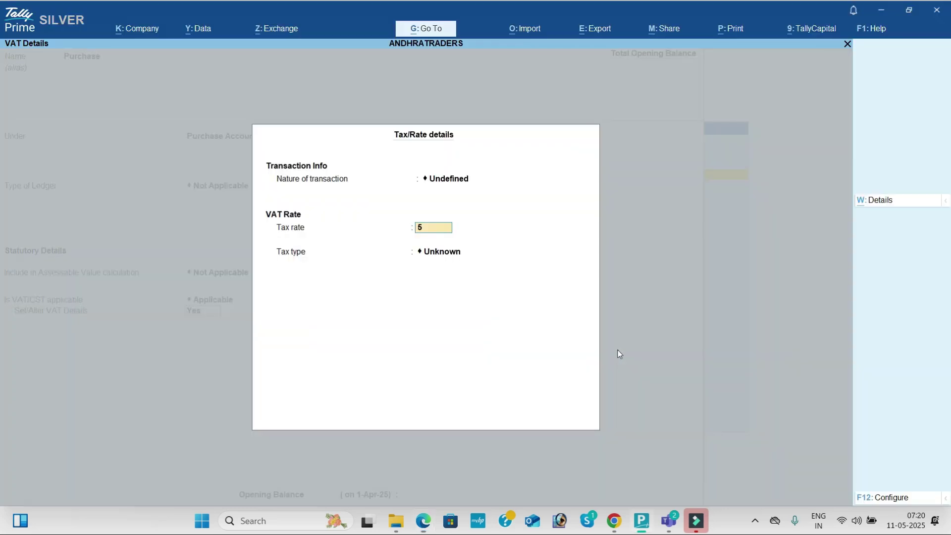
key("Return")
key("Return")
key("Return")
key("Return")
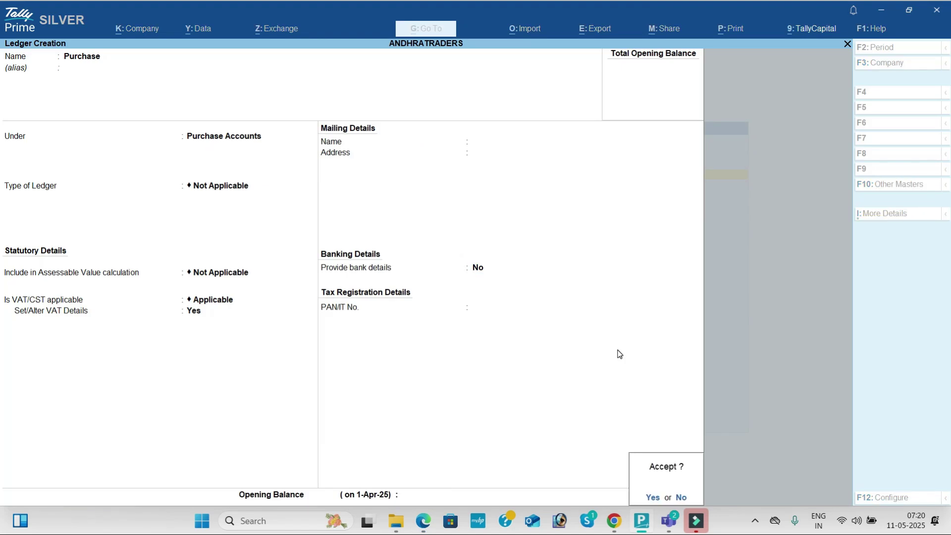
key("Return")
key("alt+Tab")
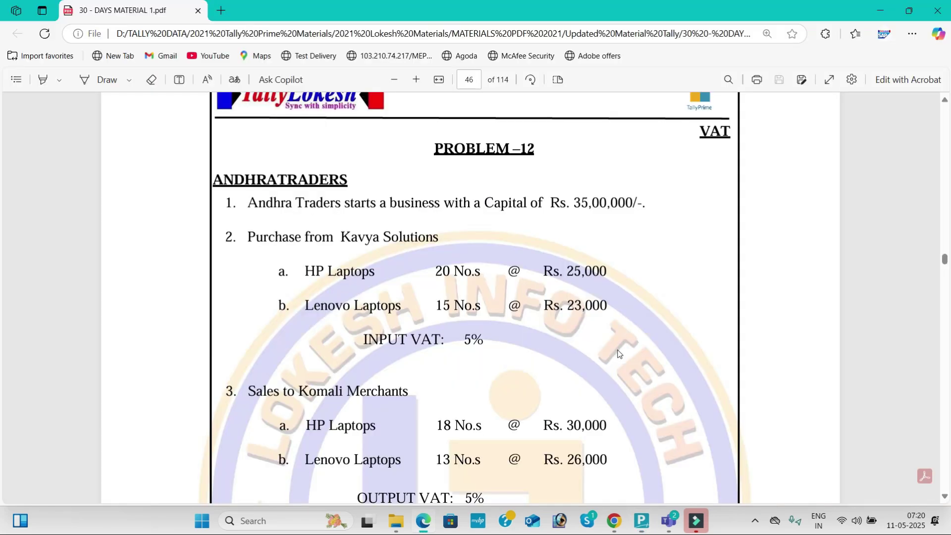
key("alt+Tab")
Create the Kavya Solutions ledger under Sundry Creditors with VAT details enabled and no TIN
type("Ka")
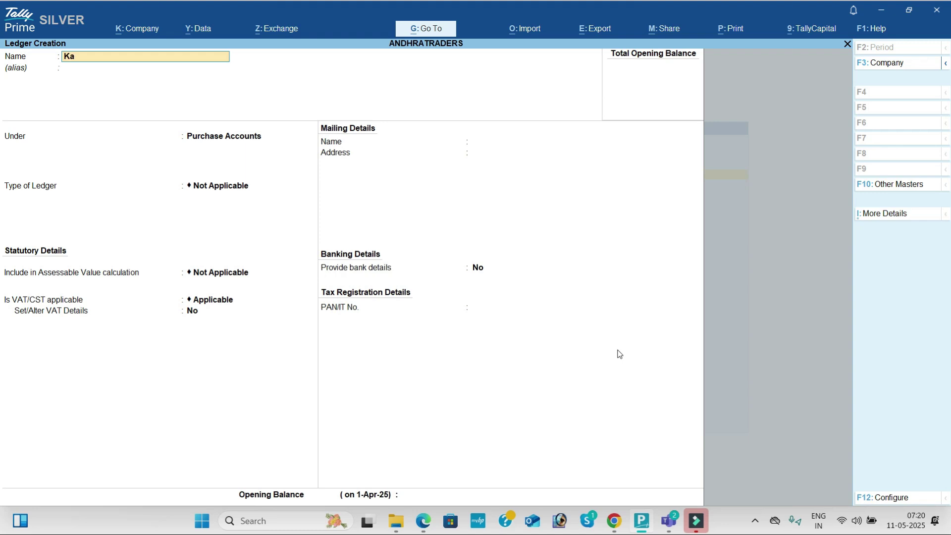
type("vya Solution")
key("Return")
key("Return")
type("Sun")
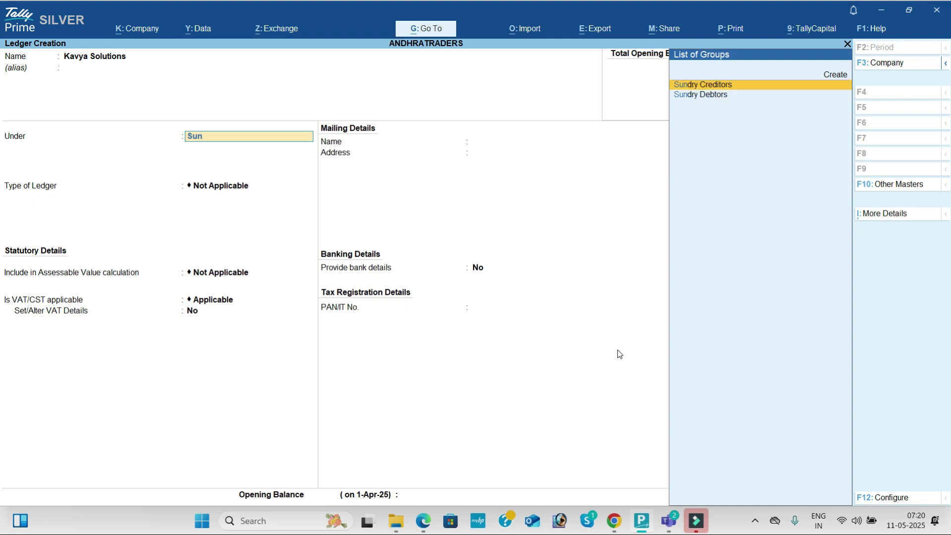
key("Return")
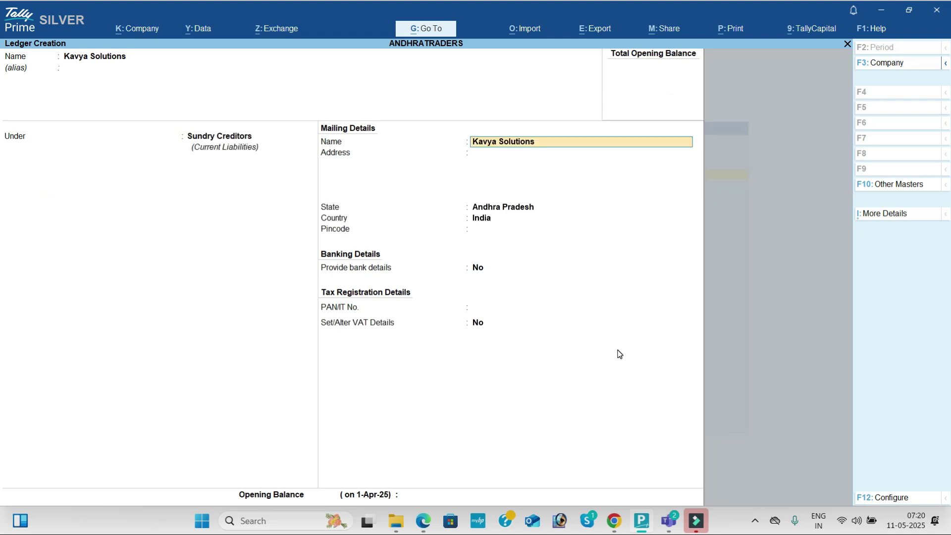
key("Return")
key("Return")
key("Return")
key("Return")
key("Return")
key("Return")
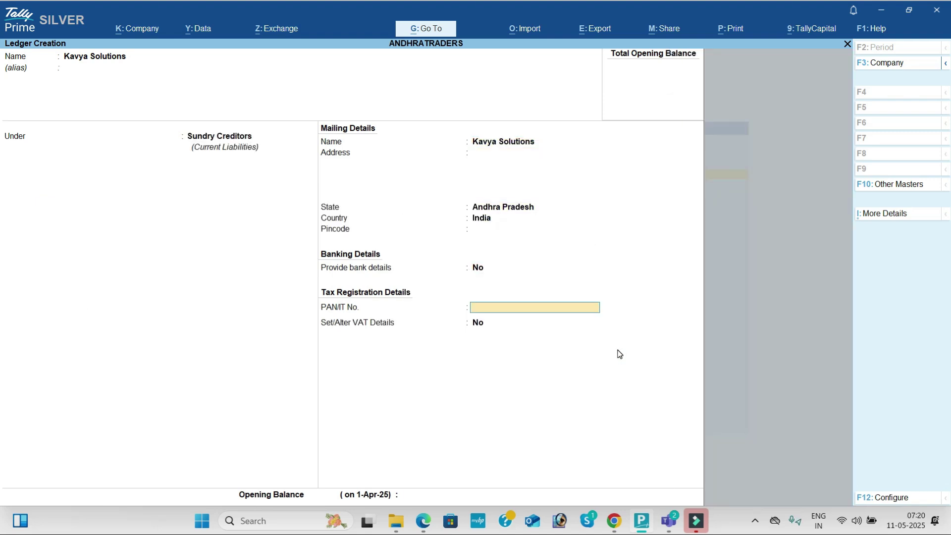
type("y")
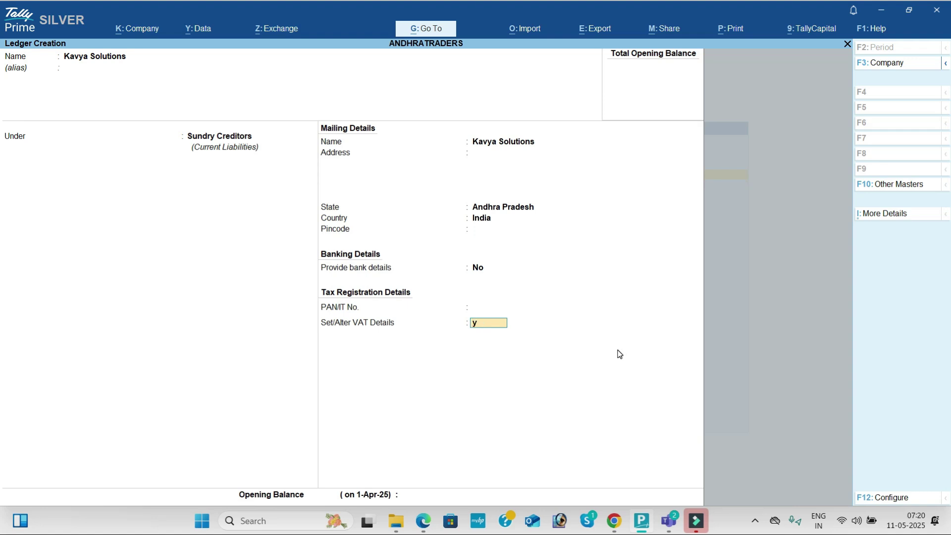
key("Return")
key("Return")
key("Return")
key("Return")
key("Return")
key("Return")
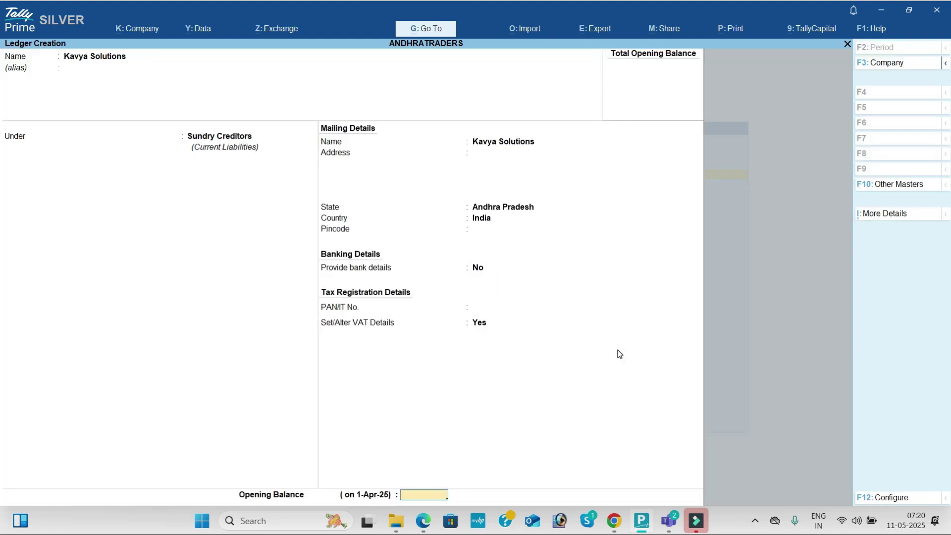
key("Return")
key("Return")
key("alt+Tab")
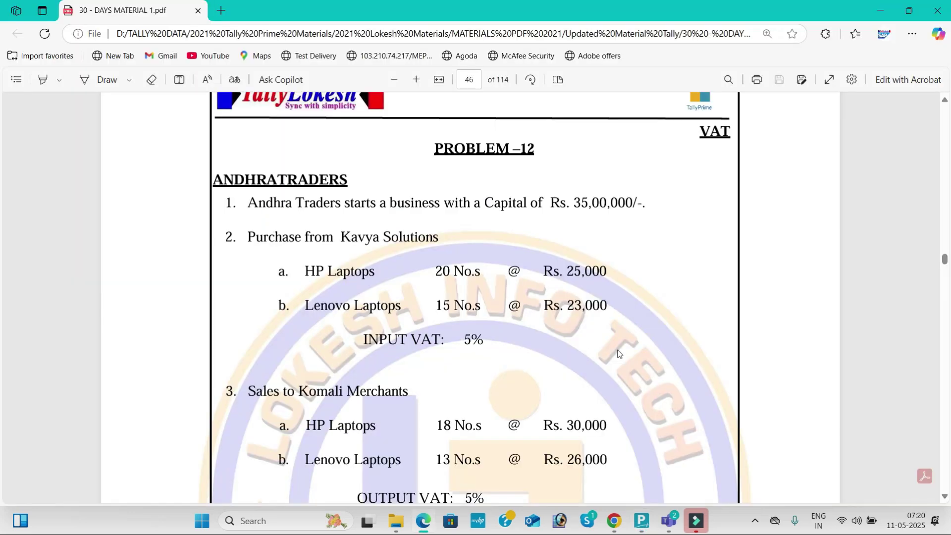
scroll(619, 353, "down", 4)
key("alt+Tab")
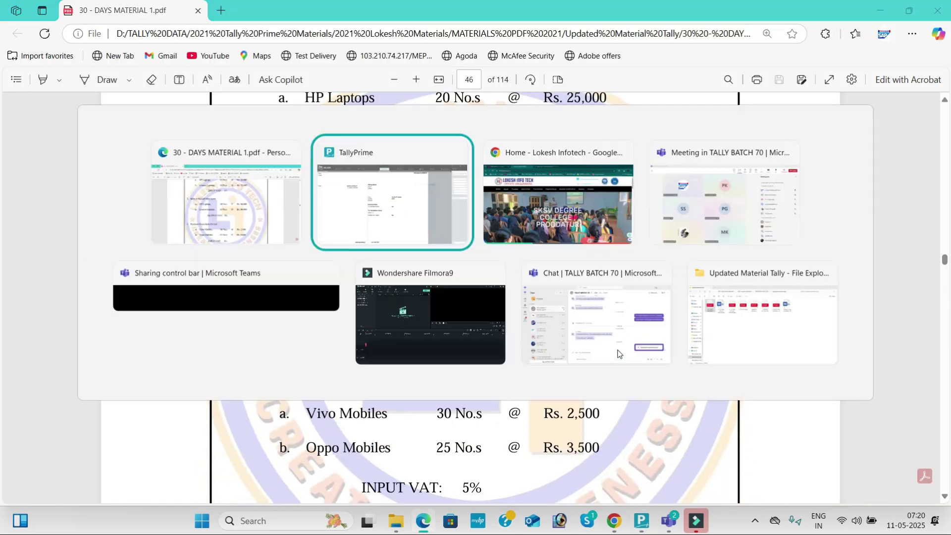
Create and save a Sales ledger under Sales Accounts with VAT details set to Yes
type("Sales")
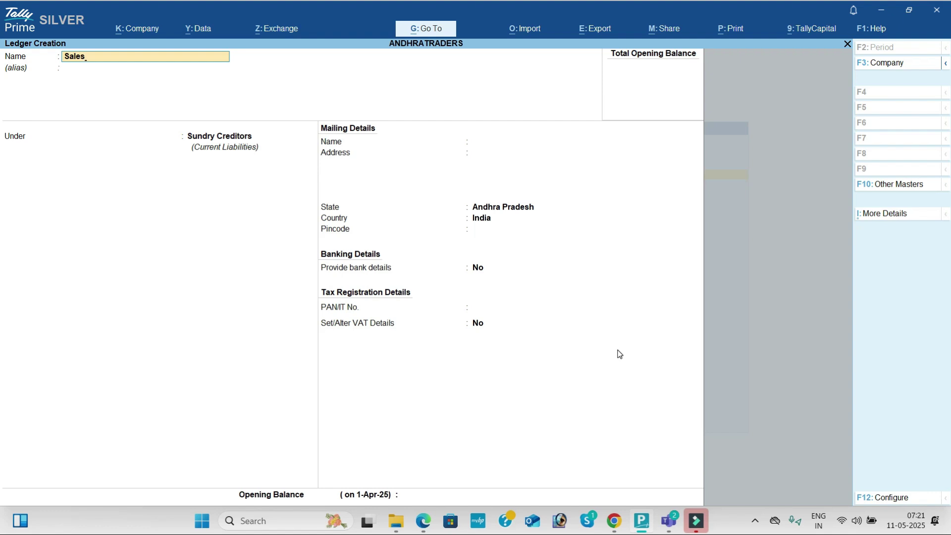
key("Return")
key("Return")
type("sa")
key("Return")
key("Return")
key("Return")
key("Return")
type("y")
key("Return")
key("Return")
key("Return")
key("Return")
key("Return")
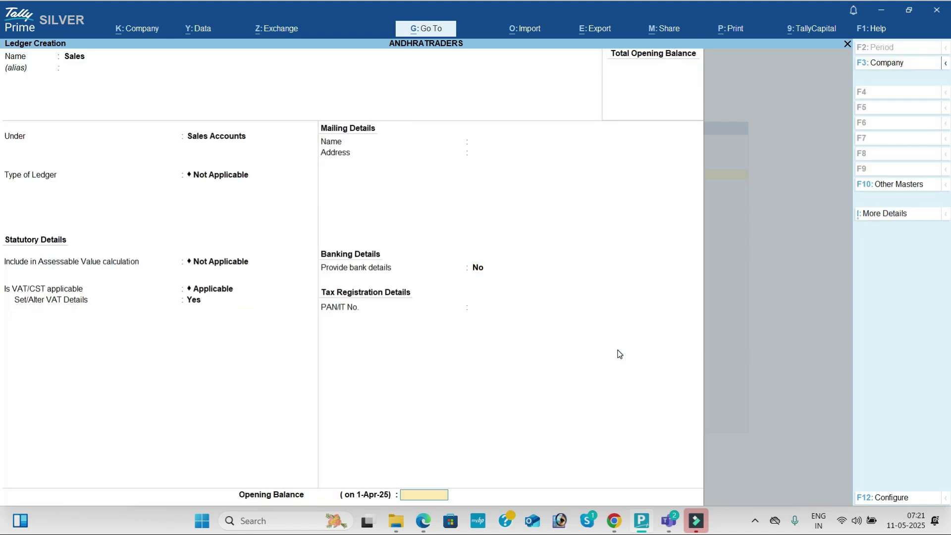
key("Return")
key("Return")
key("alt+Tab")
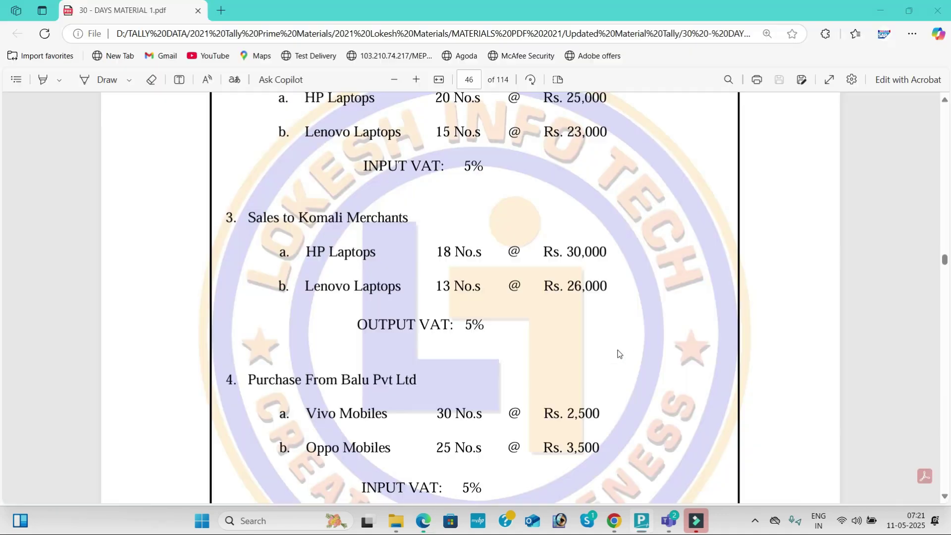
key("alt+Tab")
Enter a Komali Merchants ledger under Sundry Debtors, accepting the mailing and state details
type("Komali Mer")
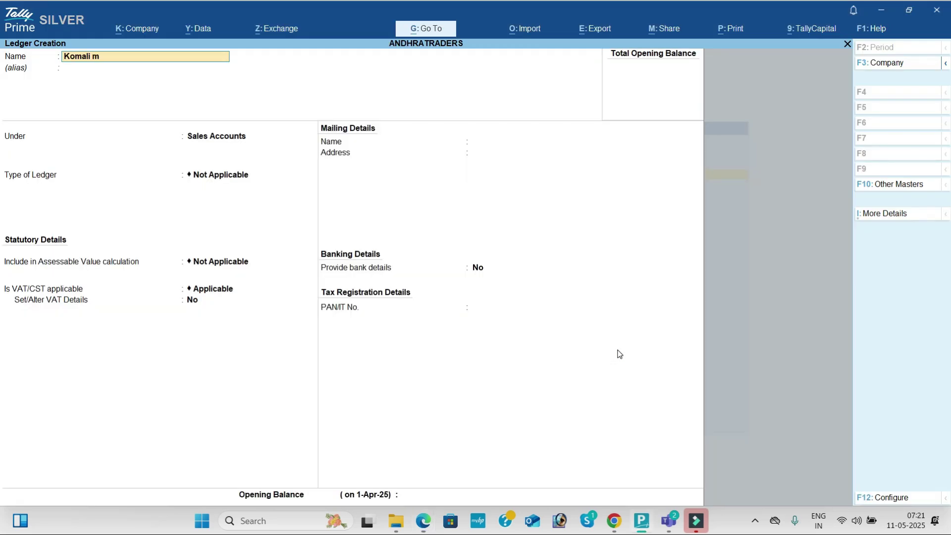
type("chants")
key("Return")
type("Sun")
key("Down")
key("Return")
key("Return")
key("Return")
key("Return")
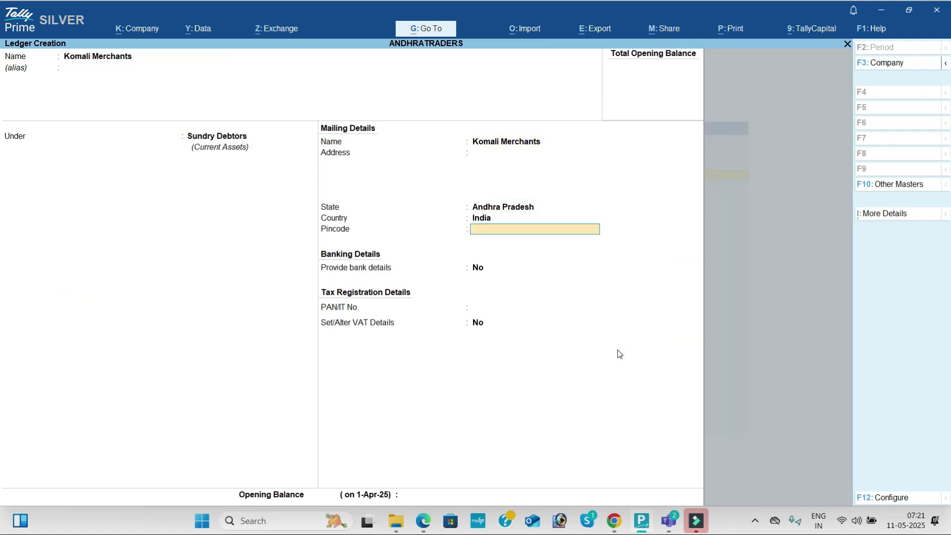
key("Return")
key("Return")
key("Return")
key("Return")
key("Return")
key("Return")
Save the Komali Merchants ledger and scroll the exercise PDF down to the next parties
key("alt+Tab")
scroll(618, 354, "down", 3)
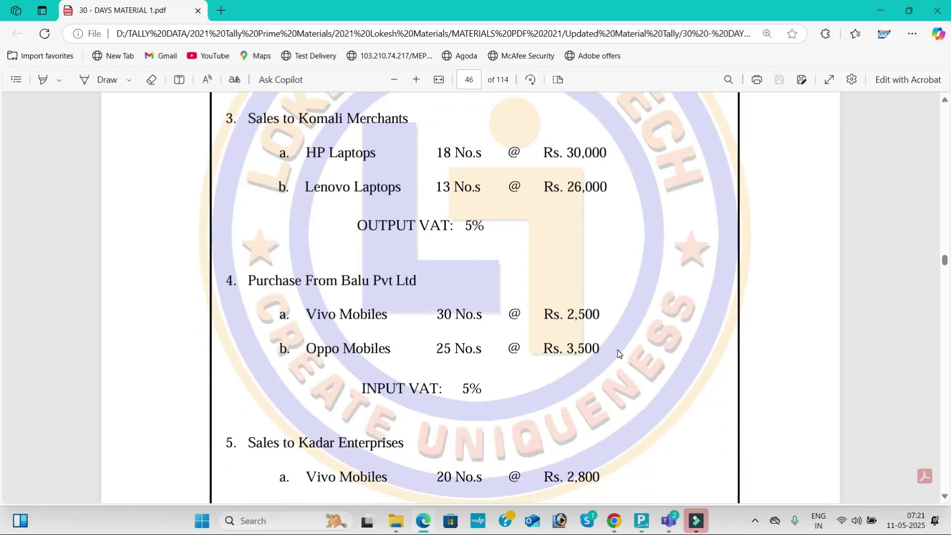
scroll(618, 354, "down", 3)
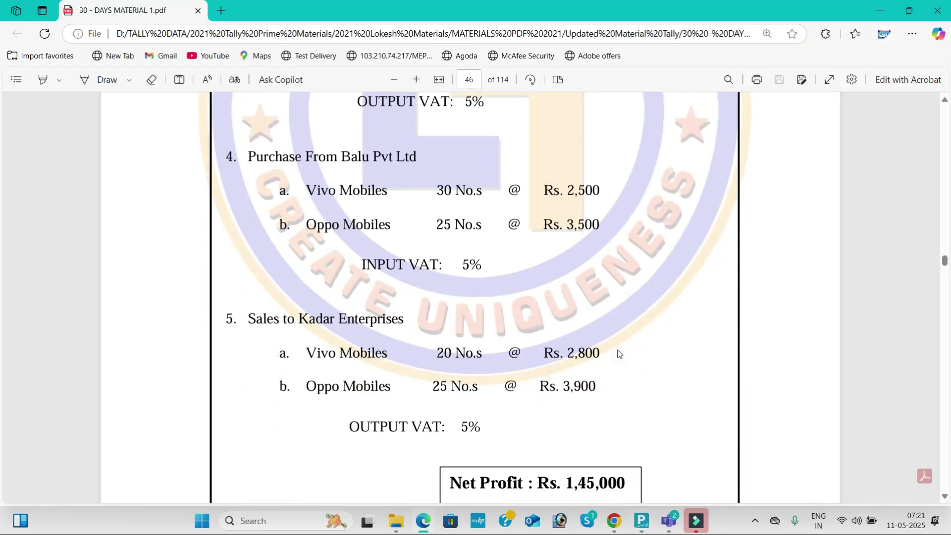
key("alt+Tab")
Create and save a Balu Pvt Ltd ledger under Sundry Creditors
type("Balu Pvt")
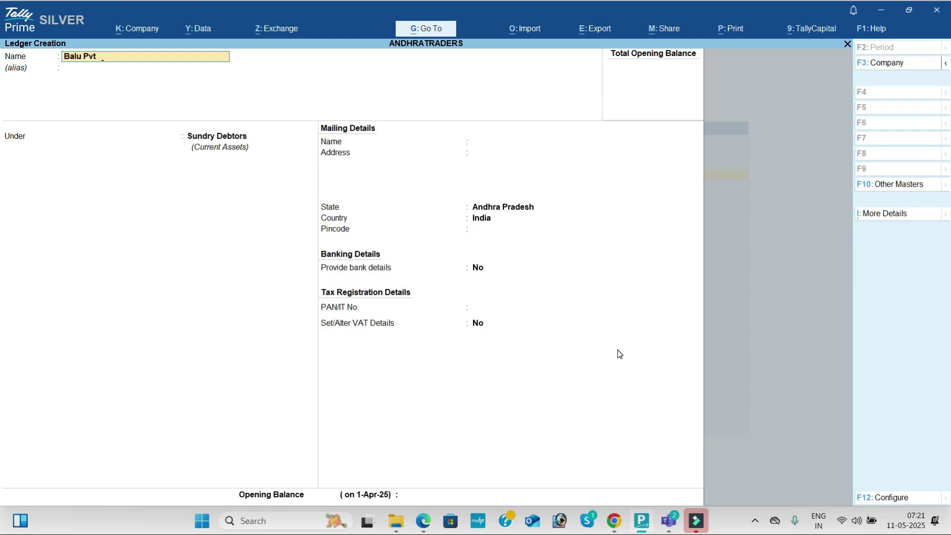
type("Ltd")
key("Return")
key("Return")
key("Up")
key("Return")
key("Return")
key("Return")
key("Return")
key("Return")
key("Return")
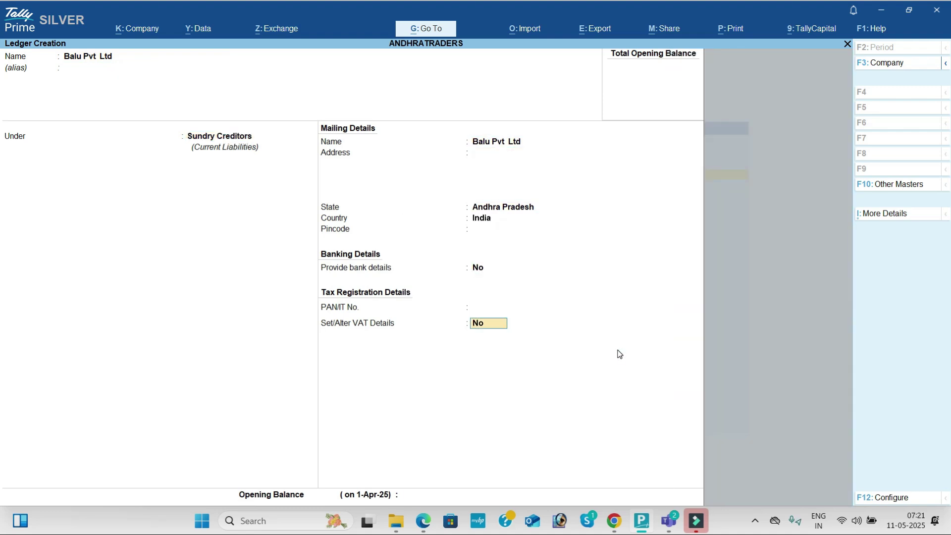
key("Return")
key("Return")
key("Return")
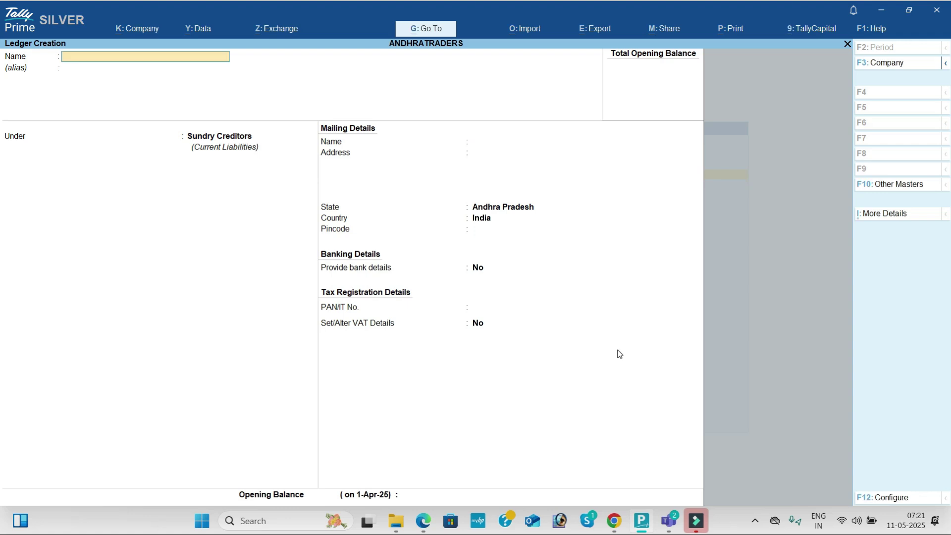
key("alt+Tab")
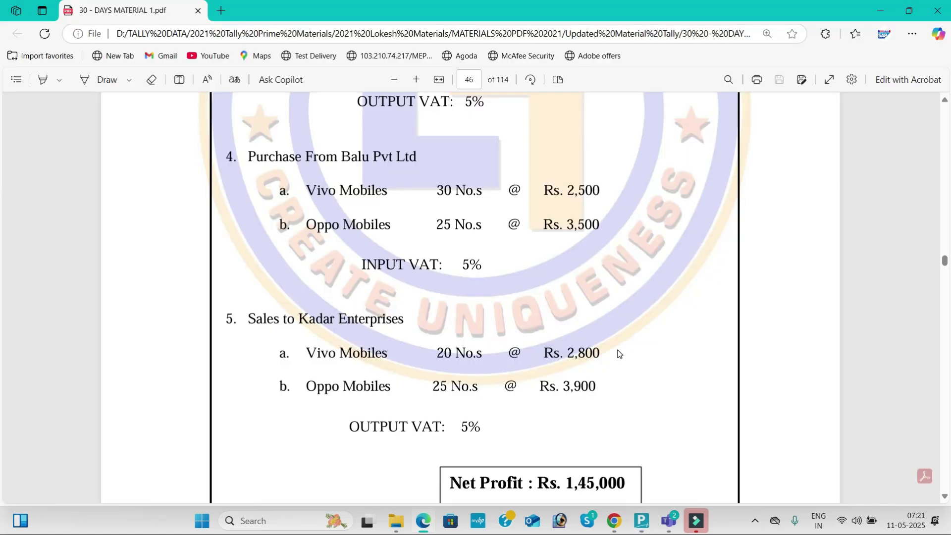
key("alt+Tab")
Create a Kadar Enterprises ledger under Sundry Debtors, then scroll the PDF back to Problem 12
type("Kadar")
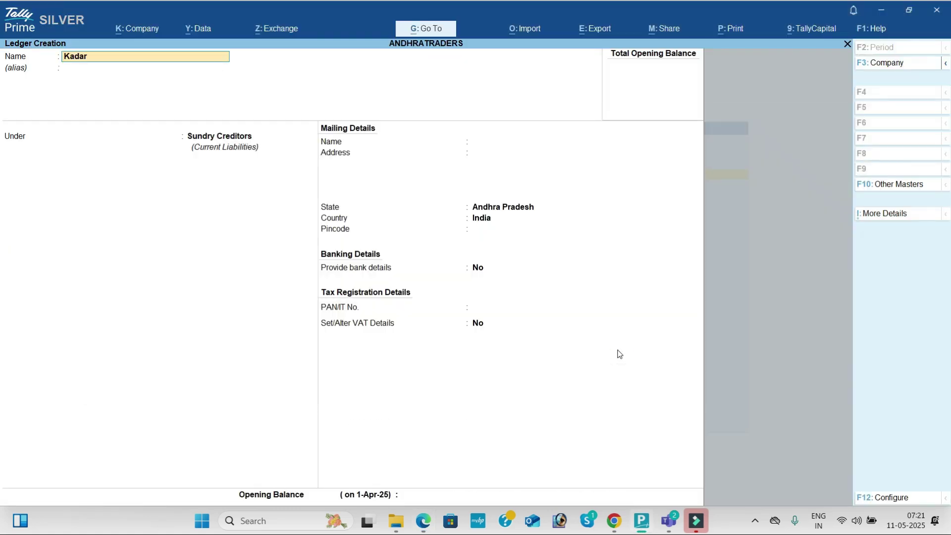
type(" Enterprises")
key("Return")
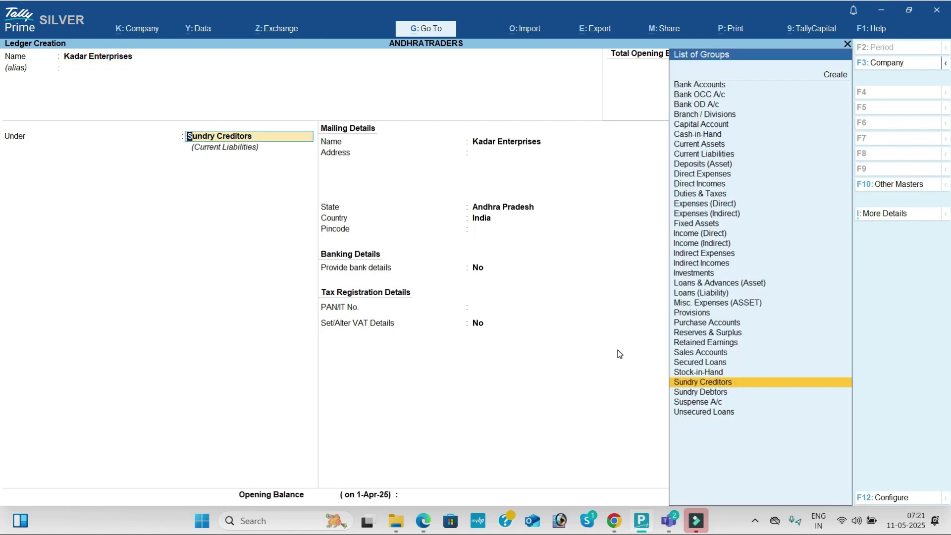
key("Down")
key("Return")
key("Return")
key("Return")
key("Return")
key("Return")
key("Return")
key("Return")
key("Return")
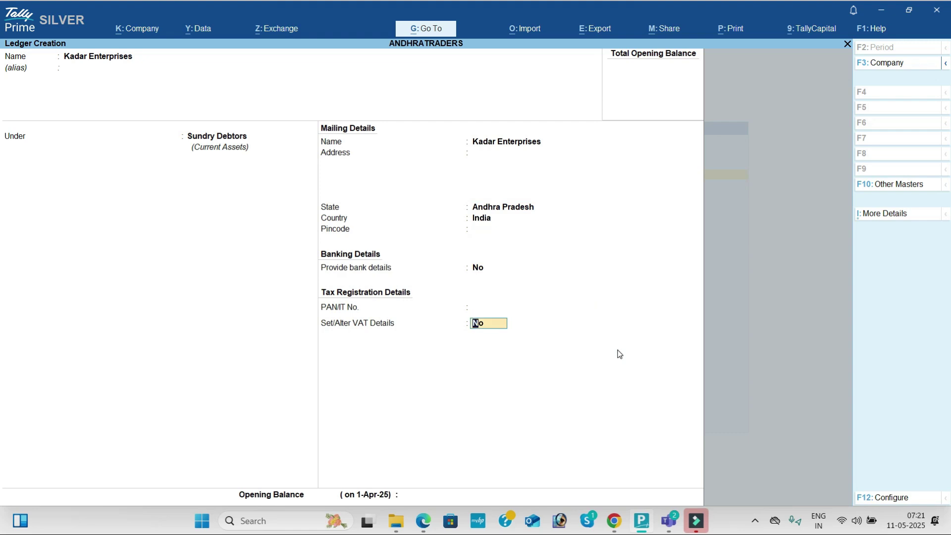
key("Return")
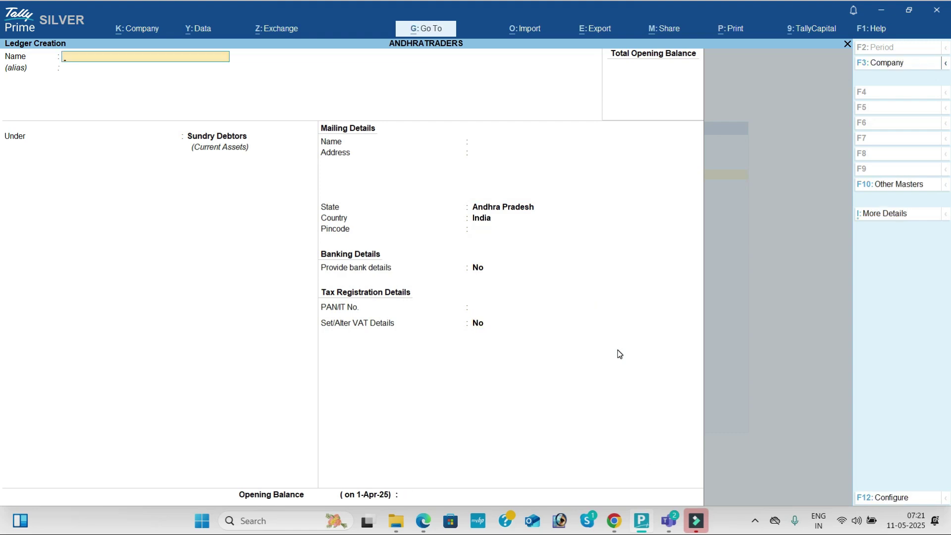
key("alt+Tab")
scroll(618, 353, "up", 4)
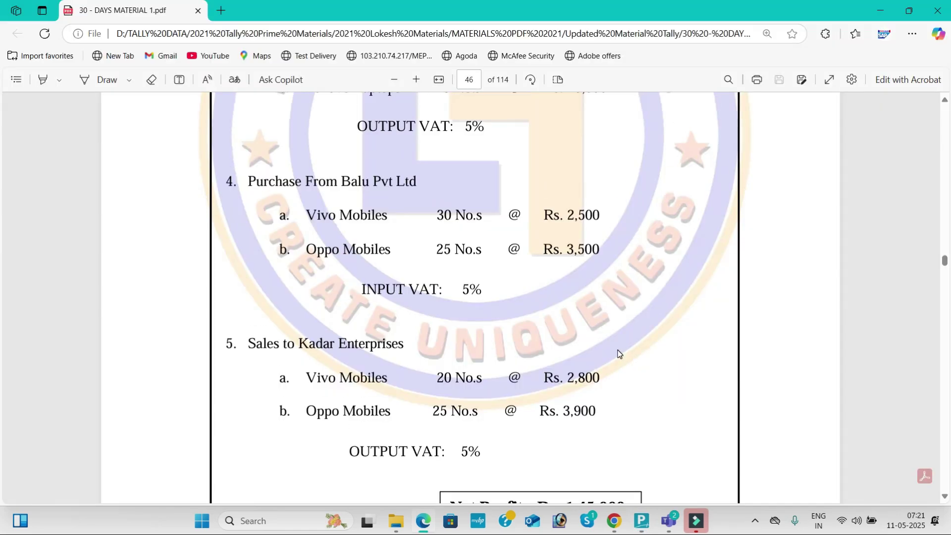
scroll(618, 353, "up", 3)
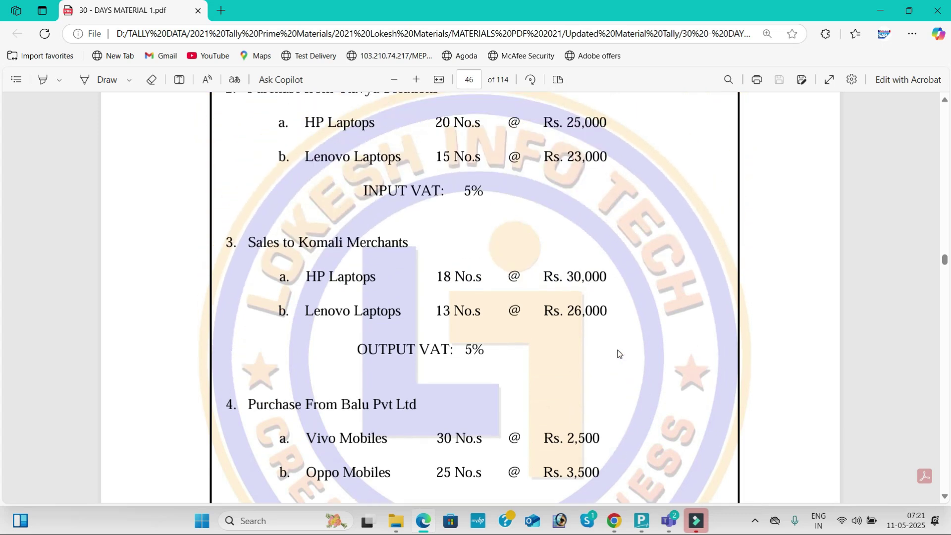
Create the Input Vat 5% ledger under Duties & Taxes with VAT as the duty type
key("alt+Tab")
type("Input Va")
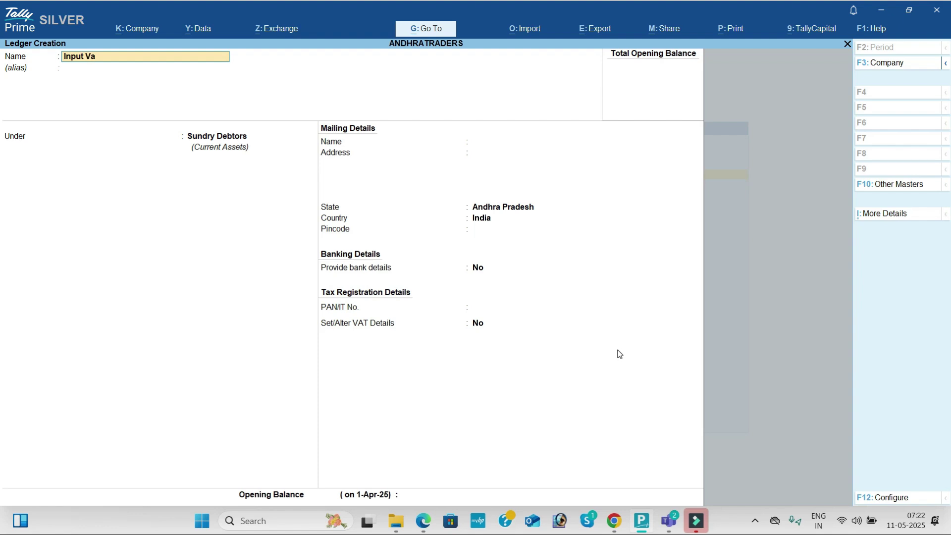
type("t 5%")
key("Return")
type("Du")
key("Return")
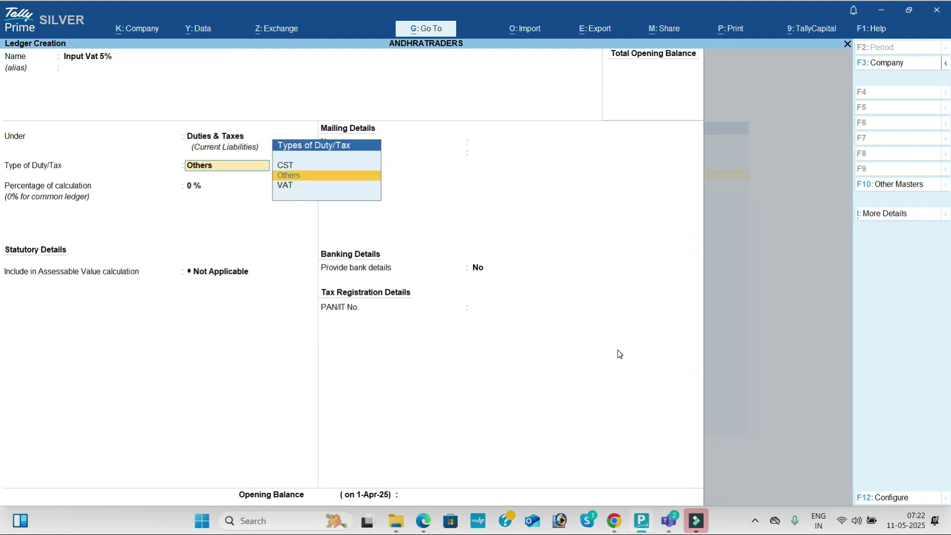
key("Down")
key("Return")
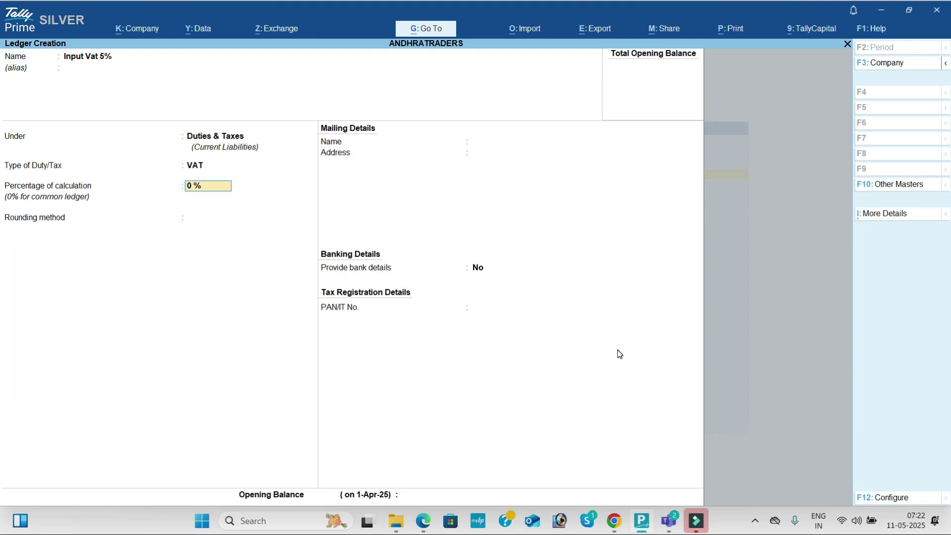
key("Return")
key("Return")
Create the Output Vat 5% ledger with VAT duty type, then exit ledger creation
key("Return")
key("Return")
key("Return")
type("Output Vat 5%")
key("Return")
key("Return")
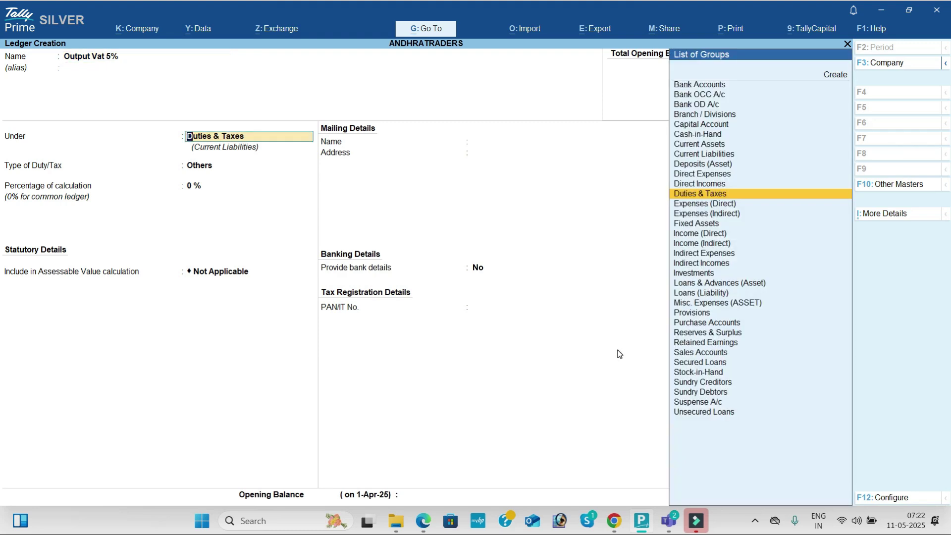
key("Return")
key("Down")
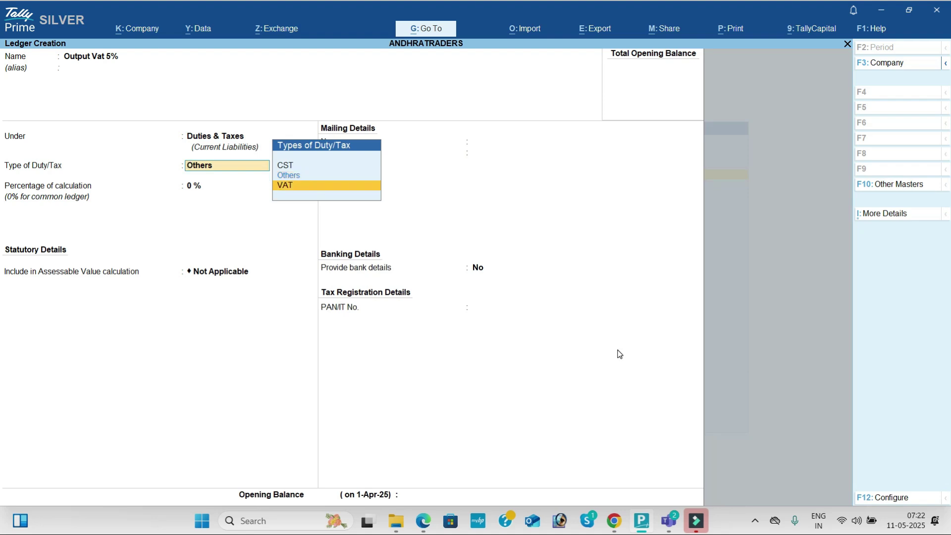
key("Return")
key("Return")
key("Return")
key("Return")
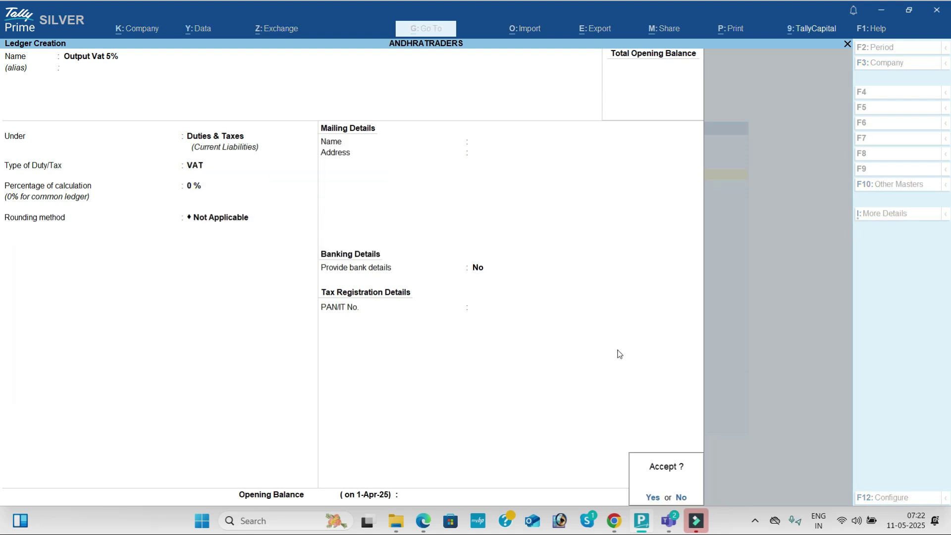
key("Return")
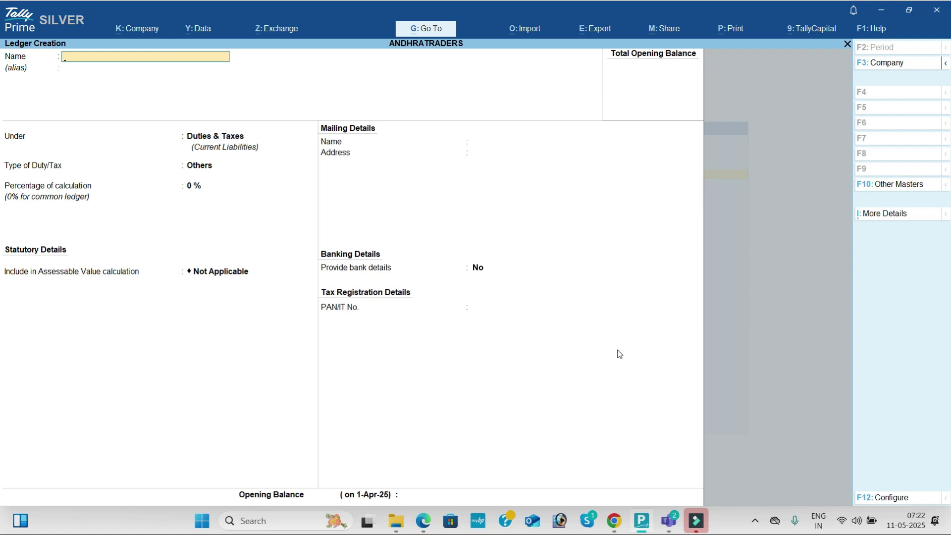
key("Escape")
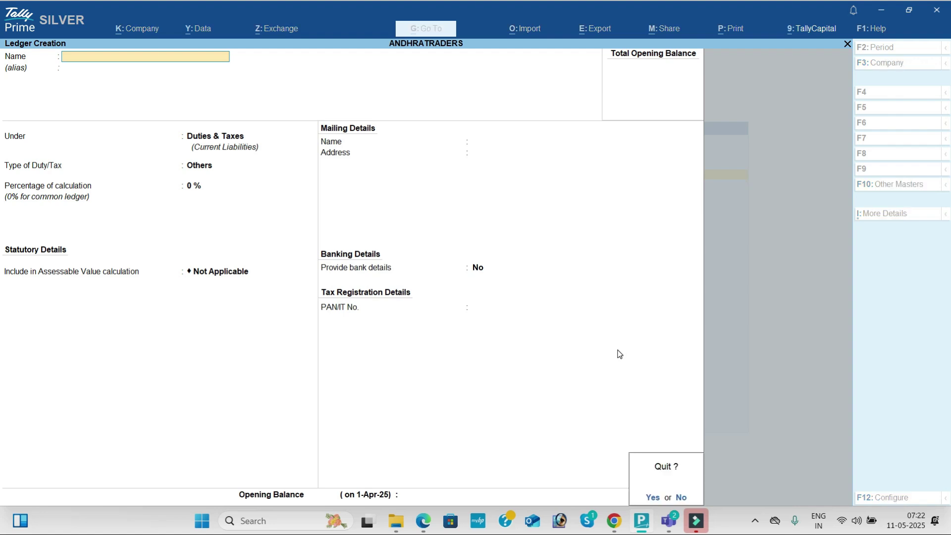
key("Return")
Create the unit 'nos' with formal name Numbers
key("Down")
key("Down")
key("Down")
key("Down")
key("Down")
key("Down")
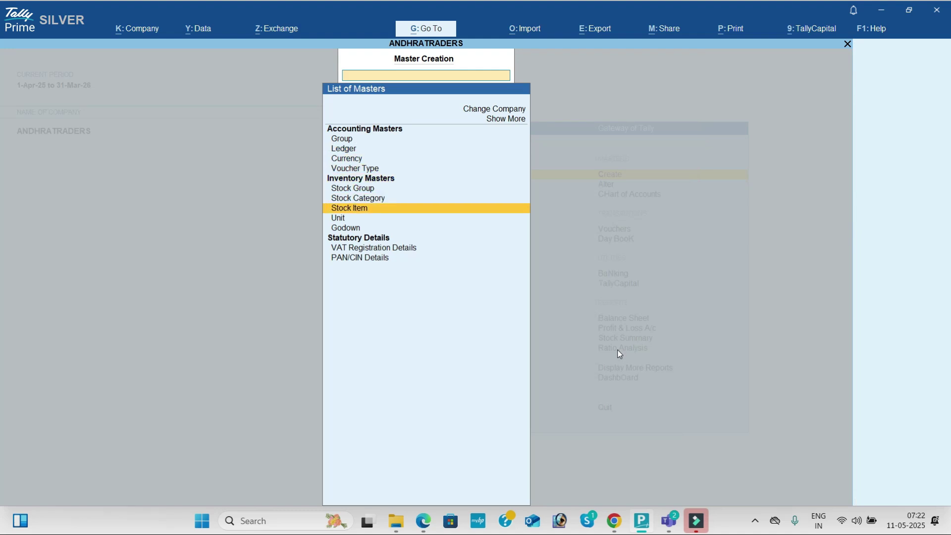
key("Return")
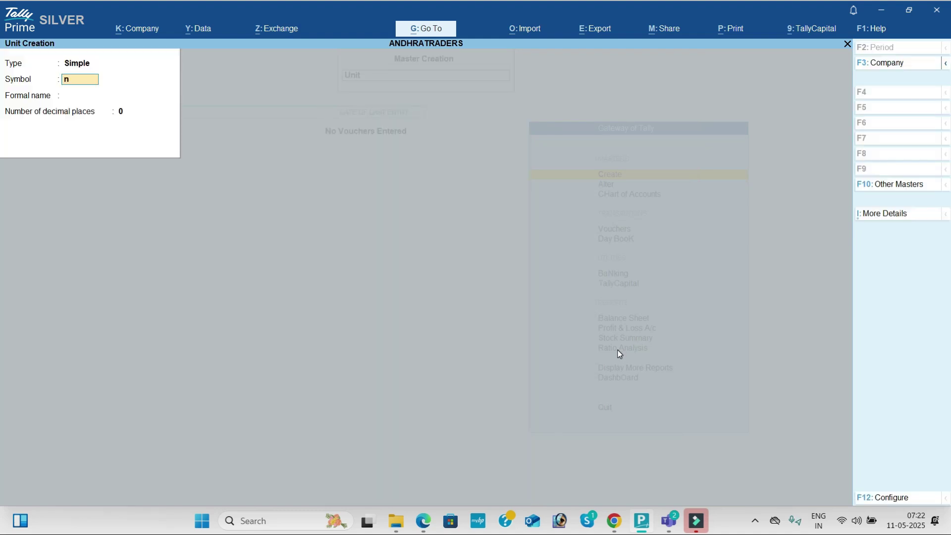
type("nos")
key("Return")
key("Return")
key("shift+Tab")
type("Num")
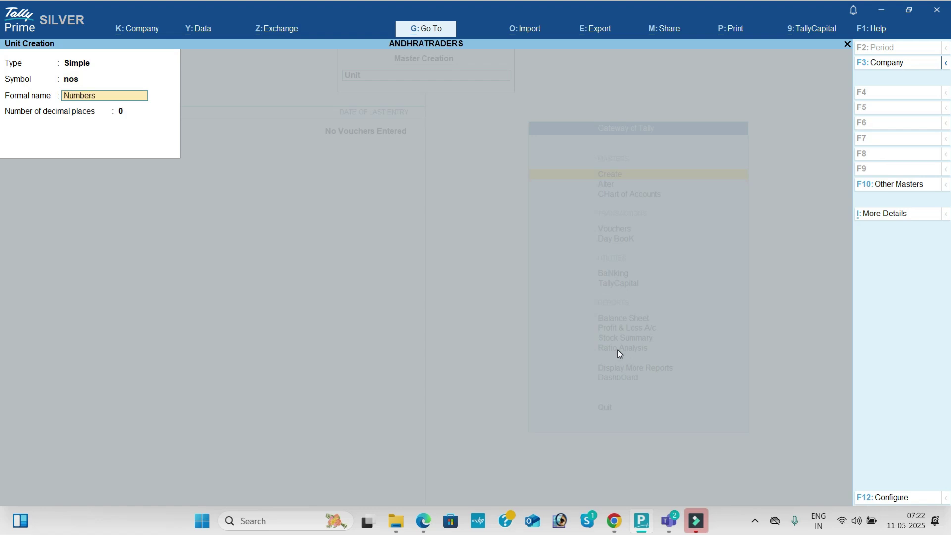
key("Return")
key("Return")
key("Return")
key("Escape")
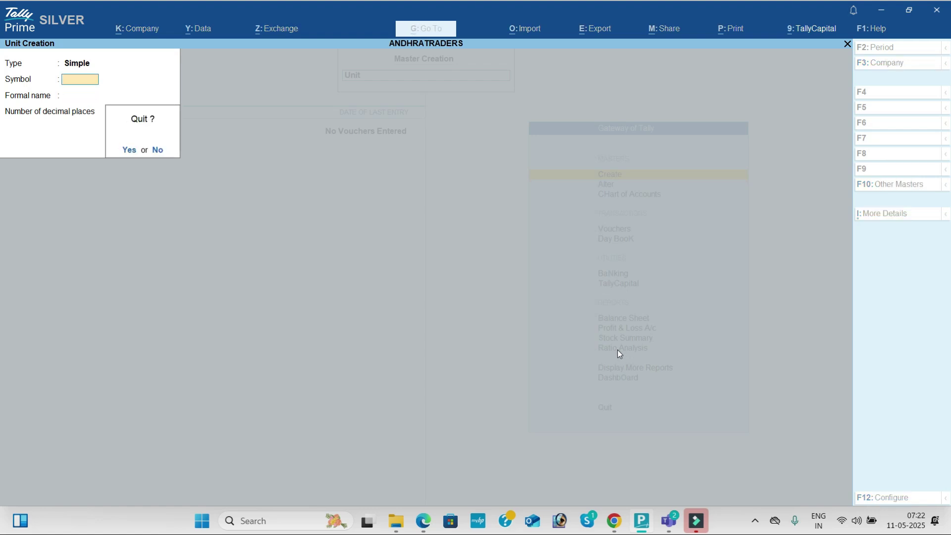
key("y")
key("Up")
key("Return")
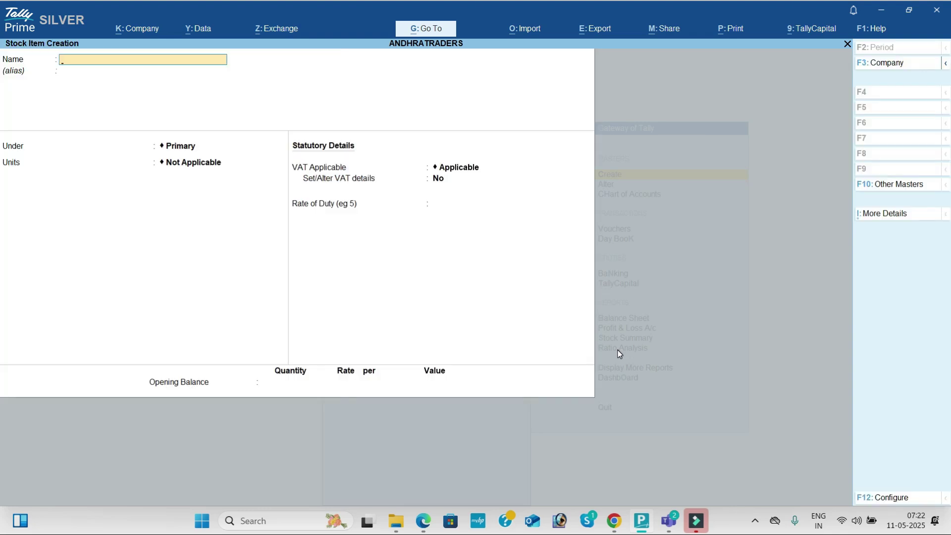
Create the stock item Hp Laptops under Primary, measured in nos
key("alt+Tab")
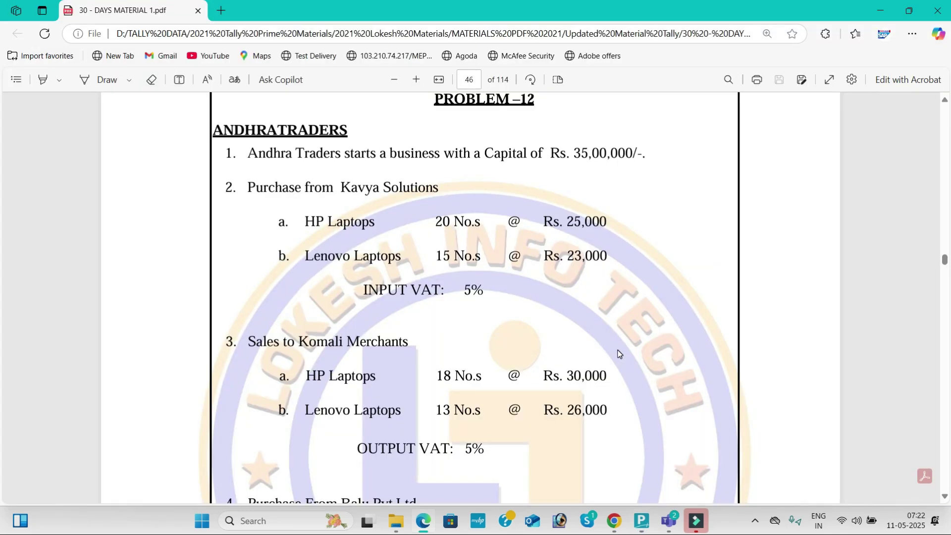
key("alt+Tab")
type("Hp Laptops")
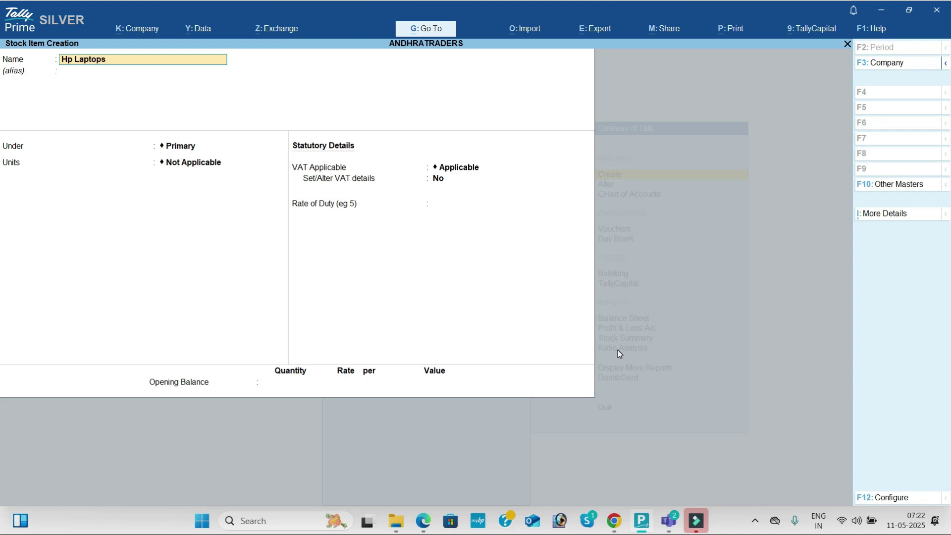
key("Return")
key("Return")
key("Return")
key("Down")
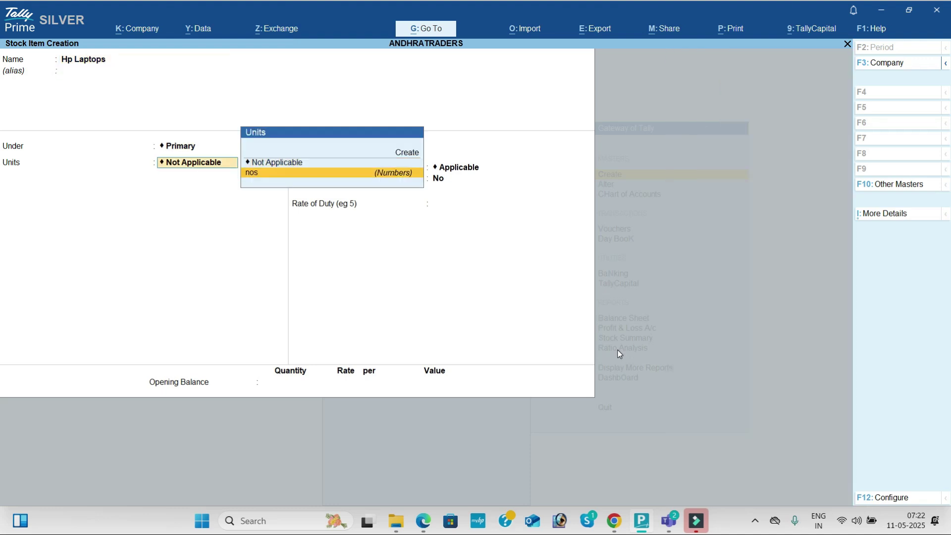
key("Return")
key("Return")
key("Return")
key("Return")
key("Return")
key("Return")
key("Return")
Create the stock item Lenovo Laptops measured in nos
key("alt+Tab")
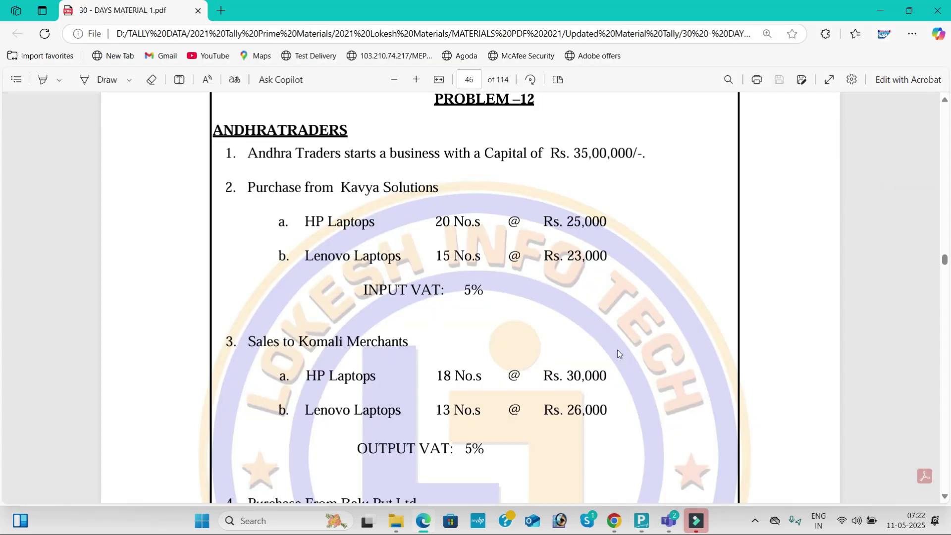
key("alt+Tab")
type("Lenovo La")
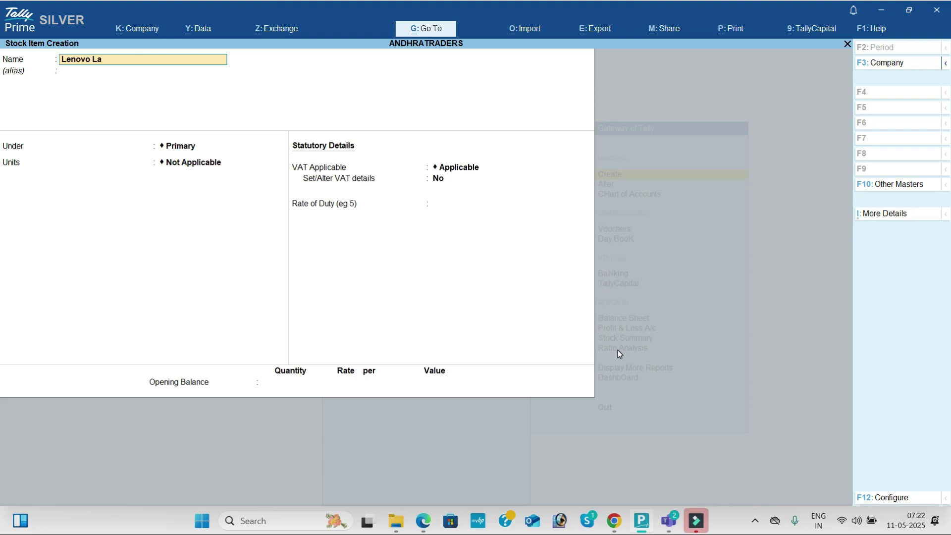
type("ptops")
key("Return")
key("Return")
key("Return")
key("Down")
key("Return")
key("Return")
key("Return")
key("Return")
key("Return")
key("Return")
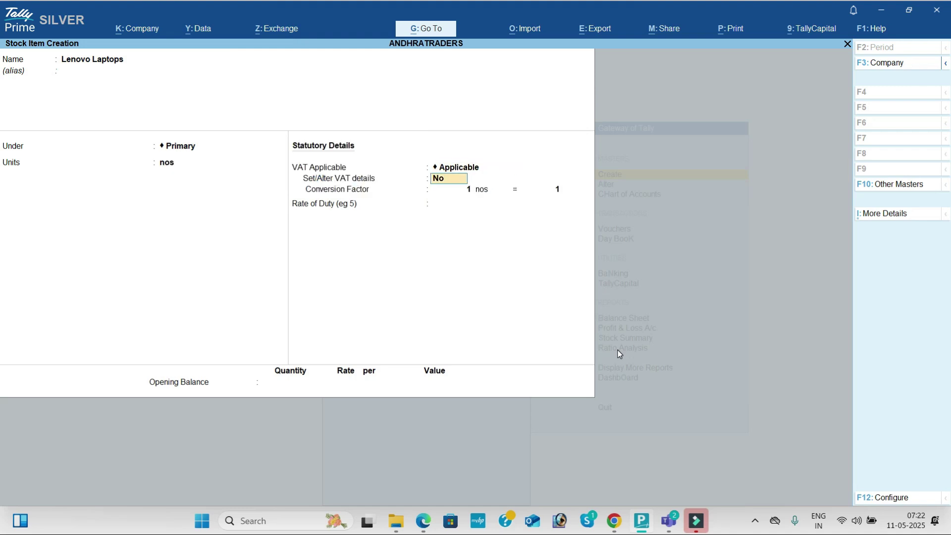
key("Return")
key("Return")
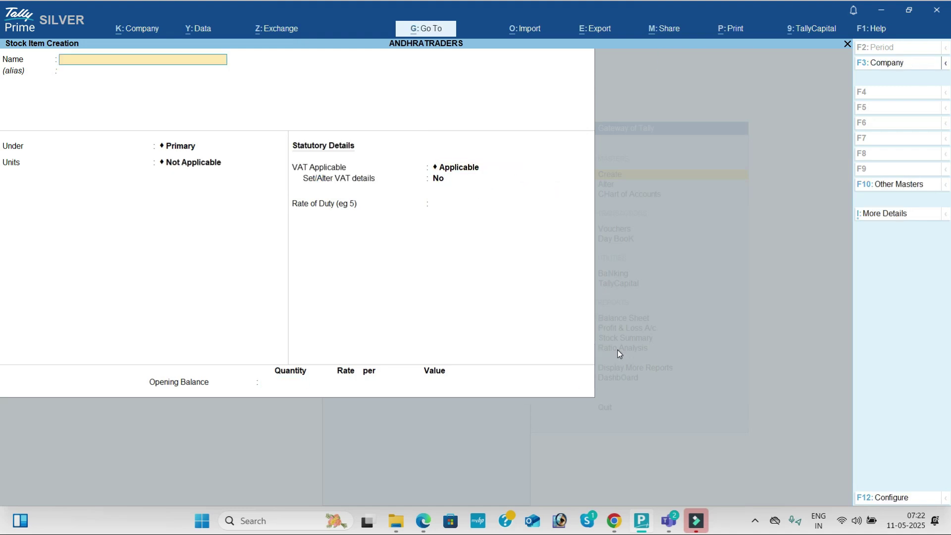
Create the stock item Vivo Mobiles measured in nos
key("alt+Tab")
scroll(619, 353, "down", 6)
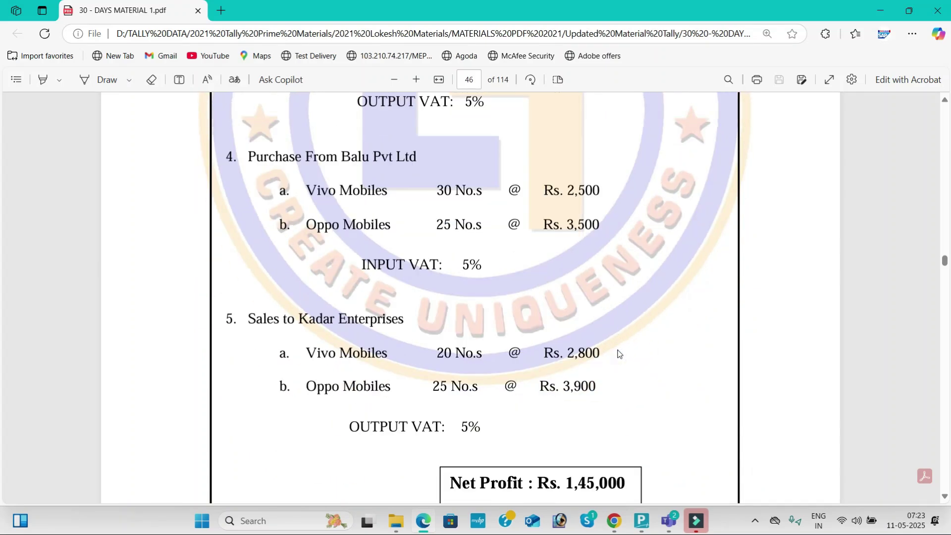
key("alt+Tab")
type("Vivo Mbo")
key("BackSpace")
key("BackSpace")
key("BackSpace")
type("m")
key("BackSpace")
type("Mobiles")
key("Return")
key("Return")
key("Down")
key("Return")
key("Return")
key("Return")
key("Return")
type("0")
Create the stock item Oppo Mobiles measured in nos
key("Return")
key("Return")
key("Return")
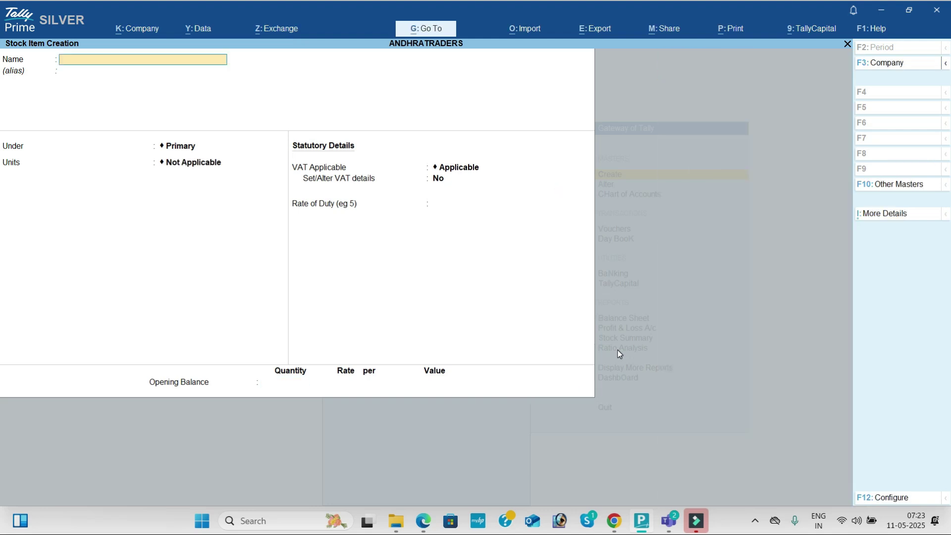
key("alt+Tab")
key("alt+Tab")
type("Oppo Mobiles")
key("Return")
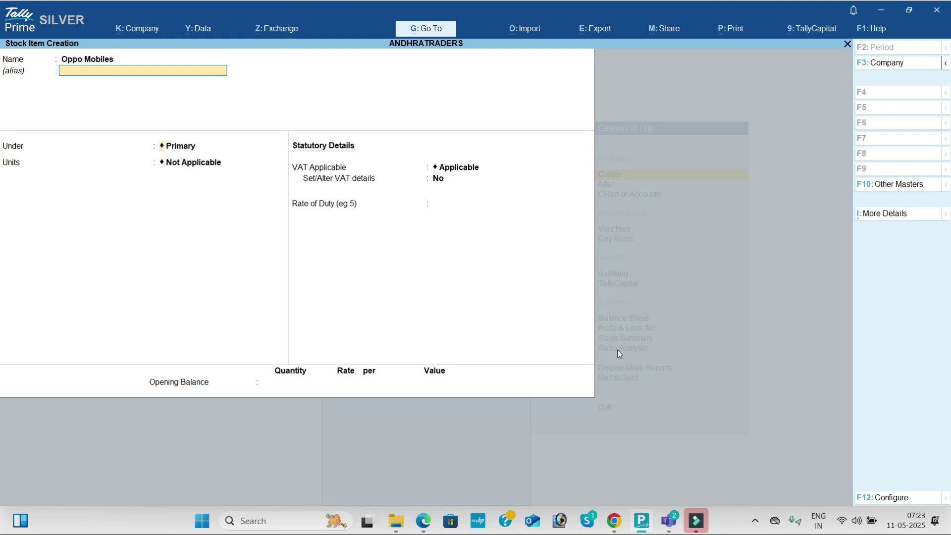
key("Return")
key("Return")
key("Down")
key("Return")
key("Return")
key("Return")
key("Return")
key("Return")
key("Return")
key("Return")
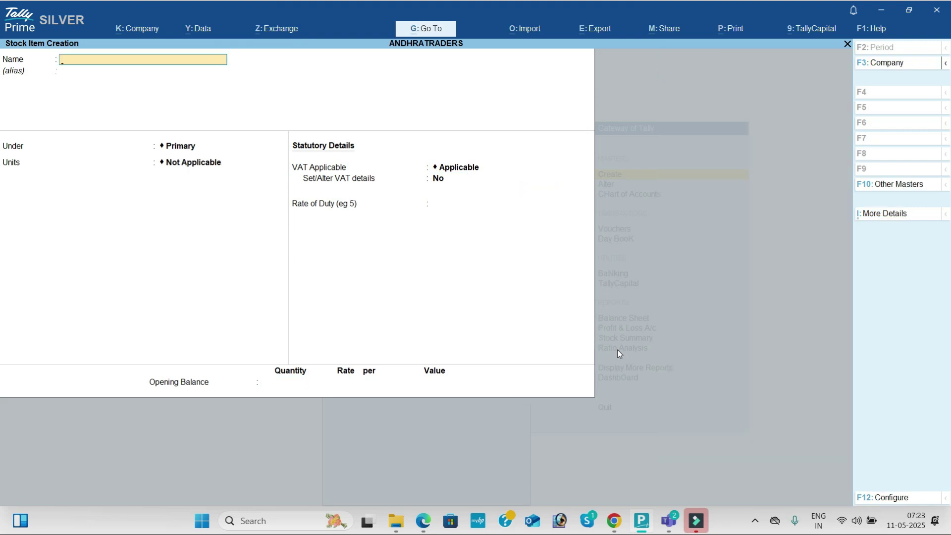
Start a receipt voucher with Capital as the credited ledger
key("Escape")
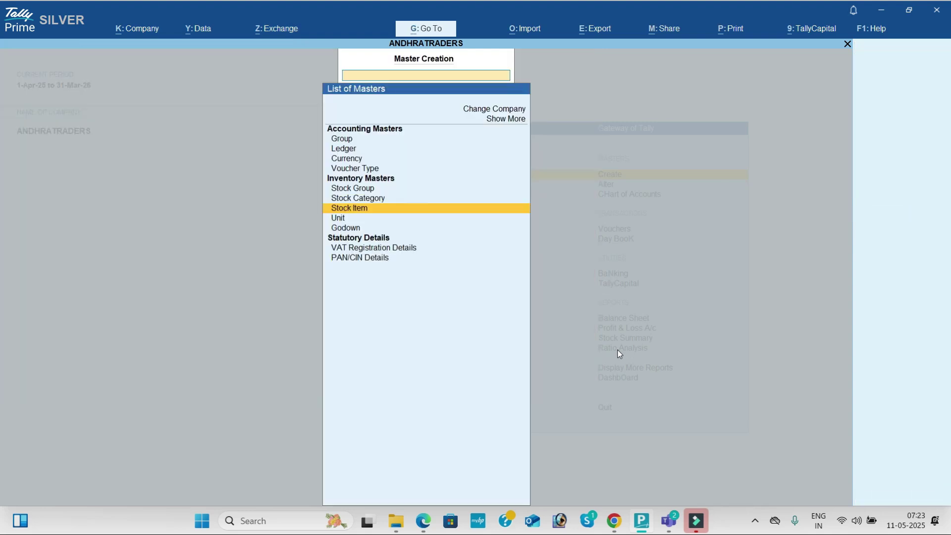
key("Escape")
key("Down")
key("Down")
key("Down")
key("Return")
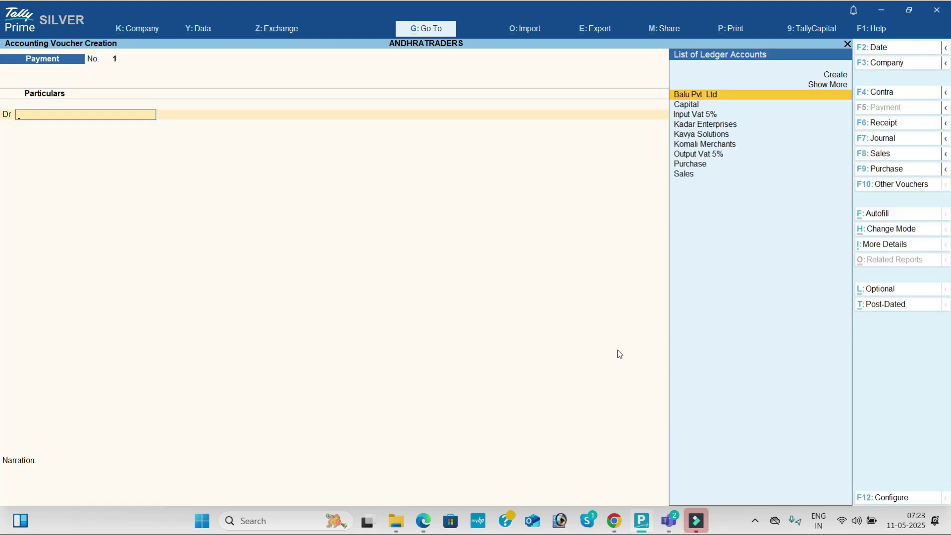
left_click(894, 124)
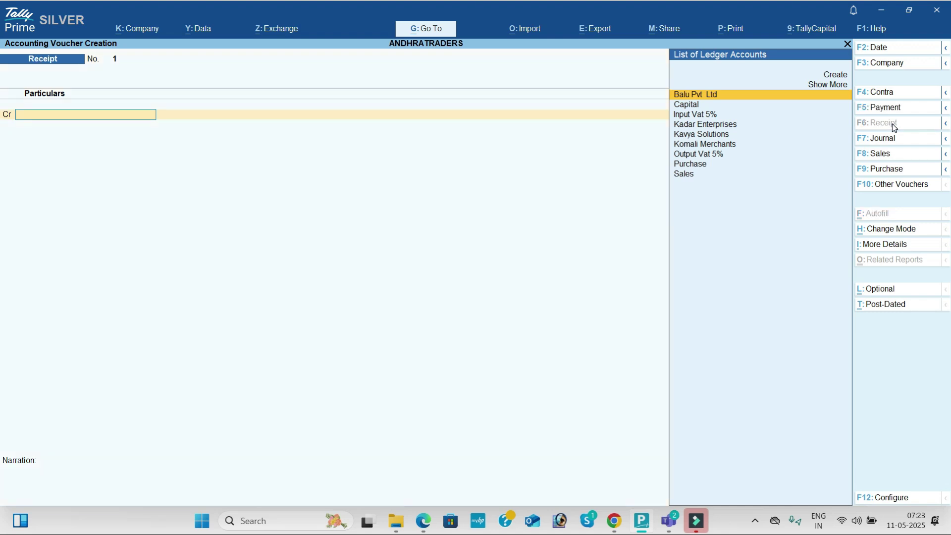
key("Down")
key("Return")
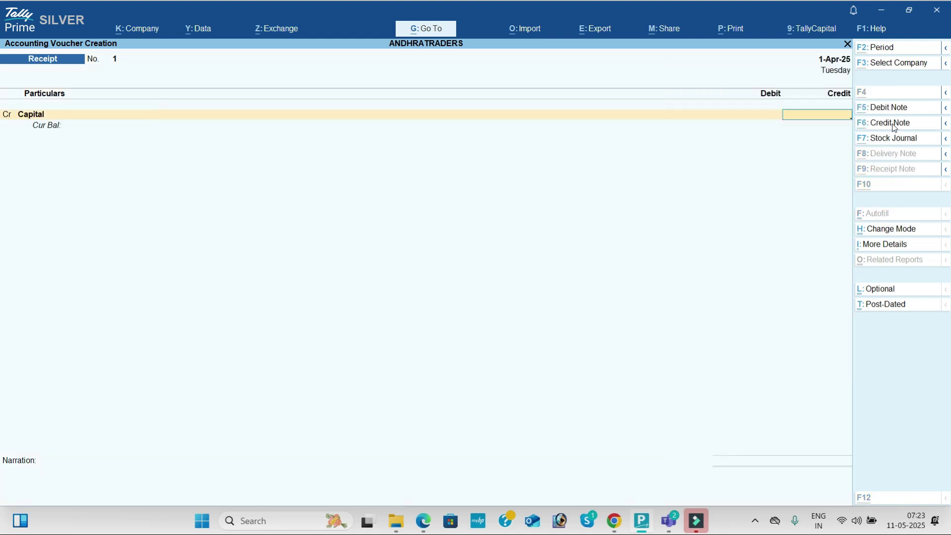
Enter 35,00,000 received in Cash against Capital and save the receipt
key("alt+Tab")
scroll(892, 128, "up", 10)
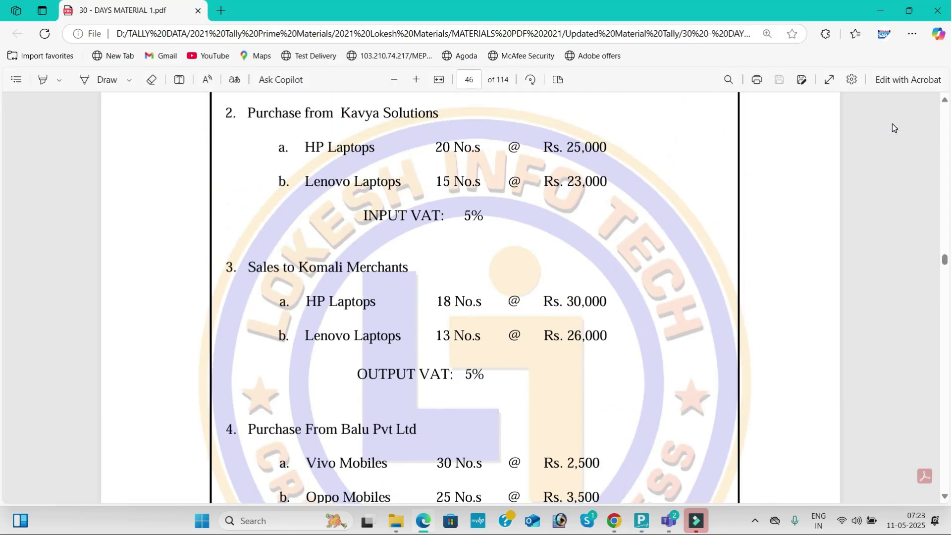
scroll(892, 127, "up", 2)
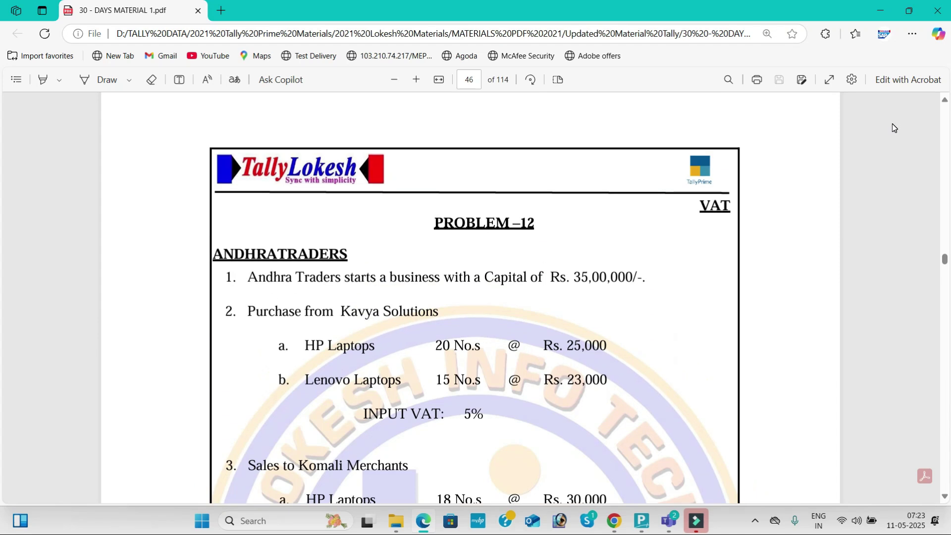
key("alt+Tab")
type("3500000")
key("Return")
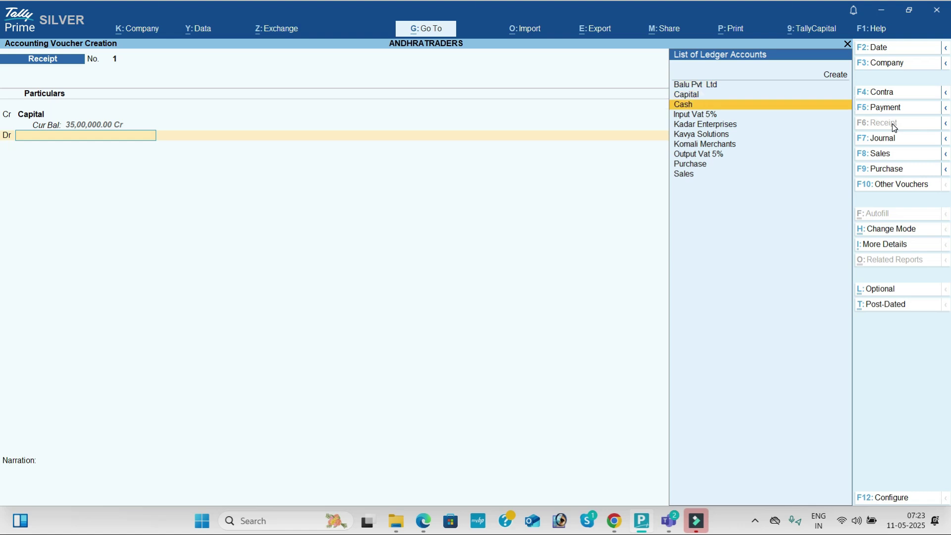
key("Return")
key("Return")
key("Return")
key("Return")
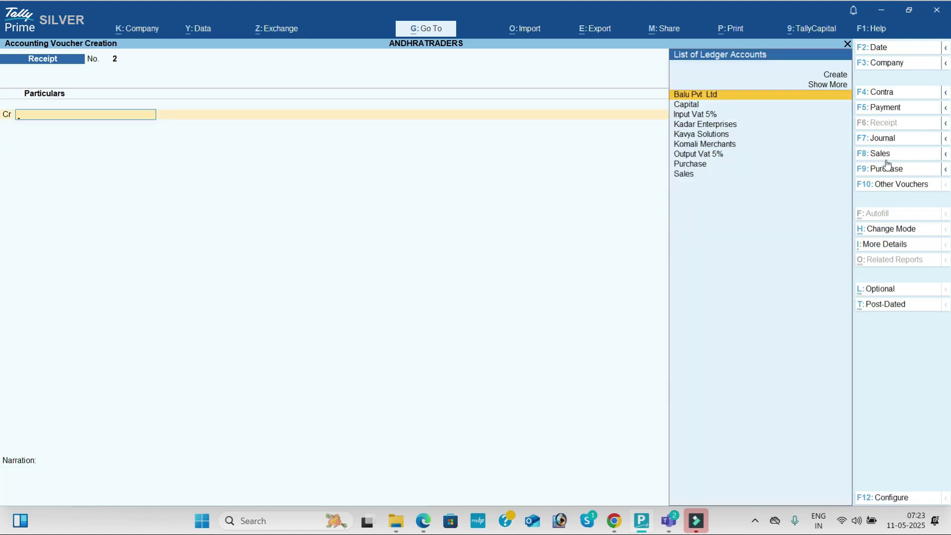
left_click(890, 173)
Set Kavya Solutions as supplier and Purchase as the purchase ledger
key("Return")
key("Return")
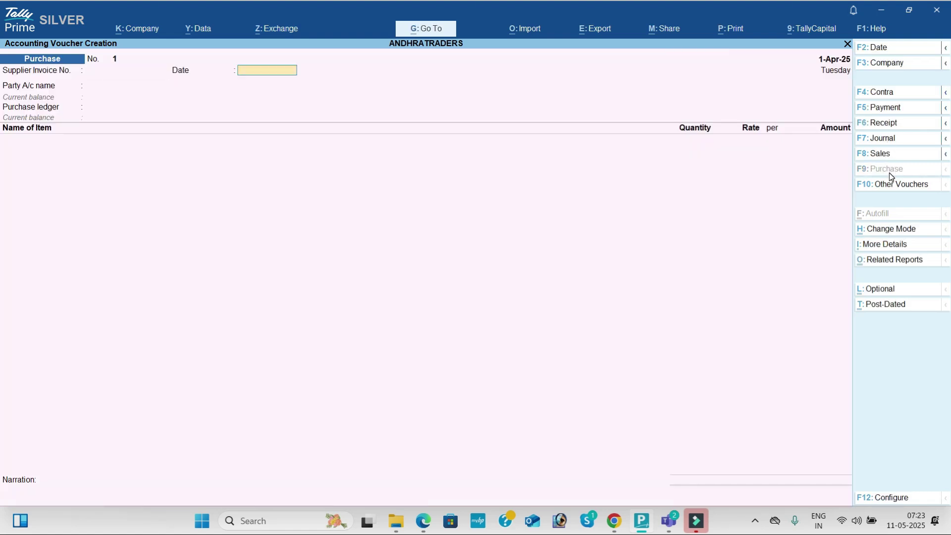
key("alt+Tab")
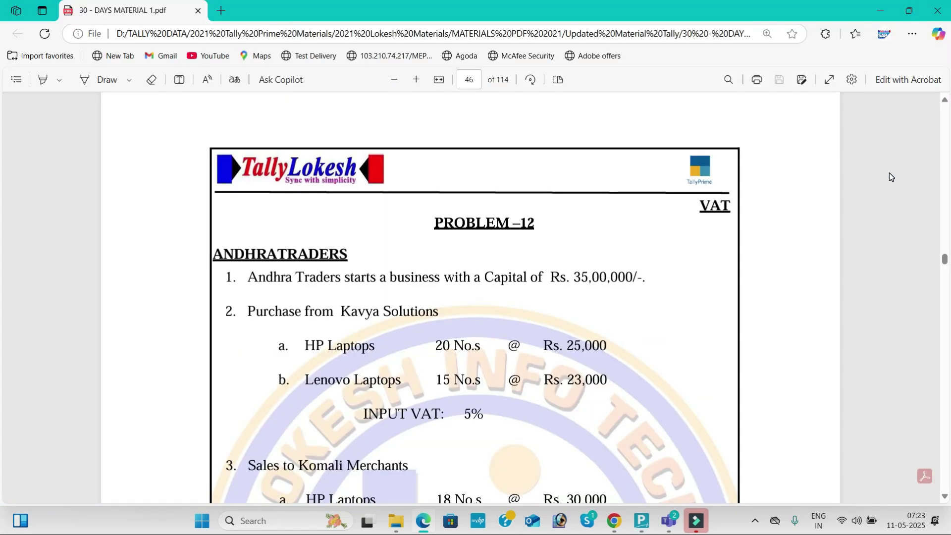
key("alt+Tab")
key("Down")
key("Down")
key("Down")
key("Return")
key("Return")
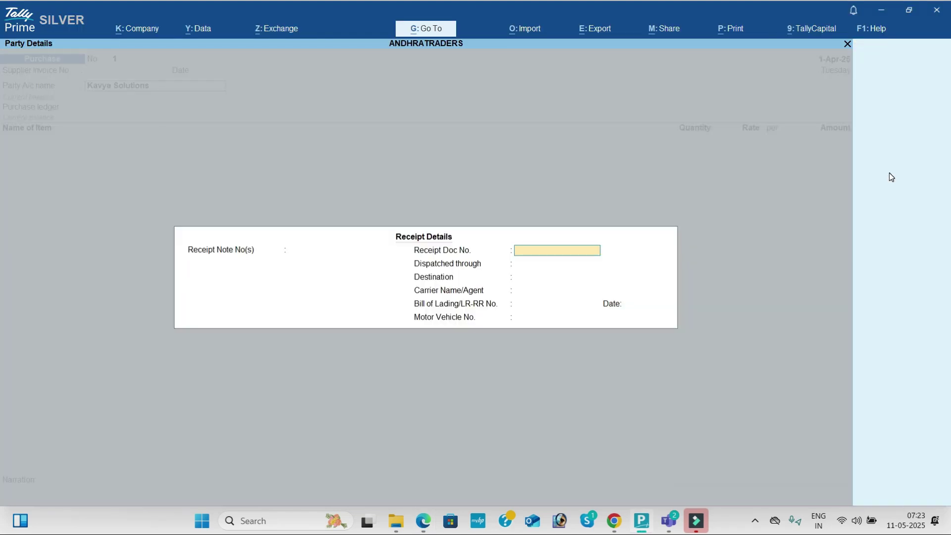
key("ctrl+a")
key("Return")
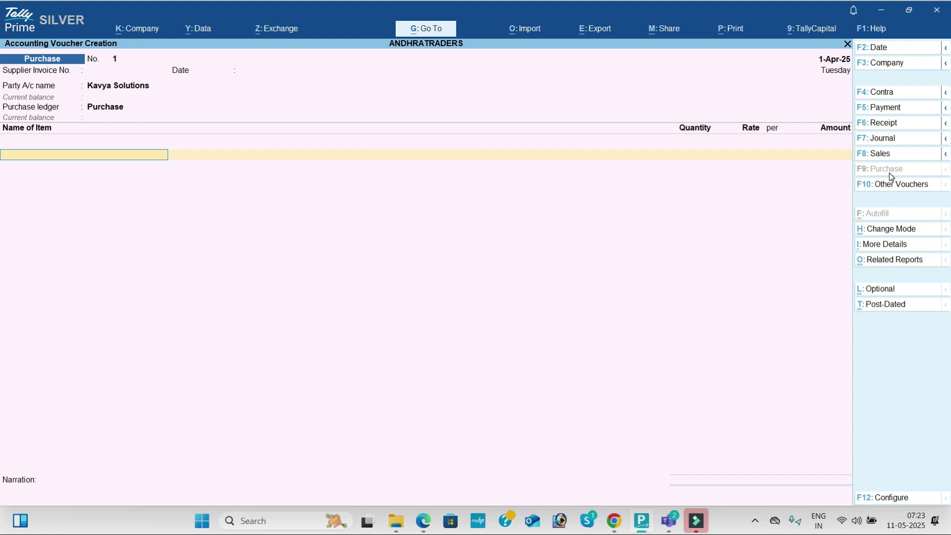
key("alt+Tab")
scroll(889, 172, "down", 3)
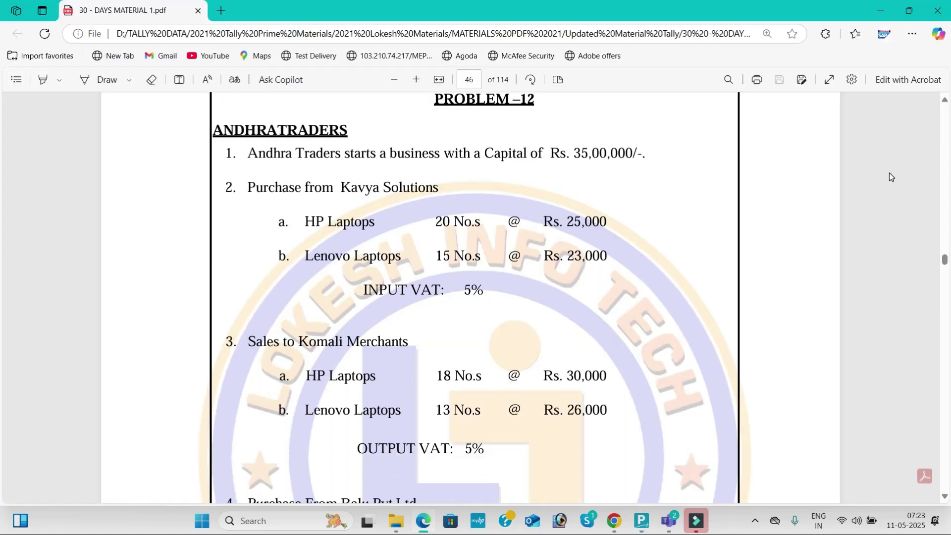
key("alt+Tab")
Add 20 Hp Laptops at 25,000 each
type("H")
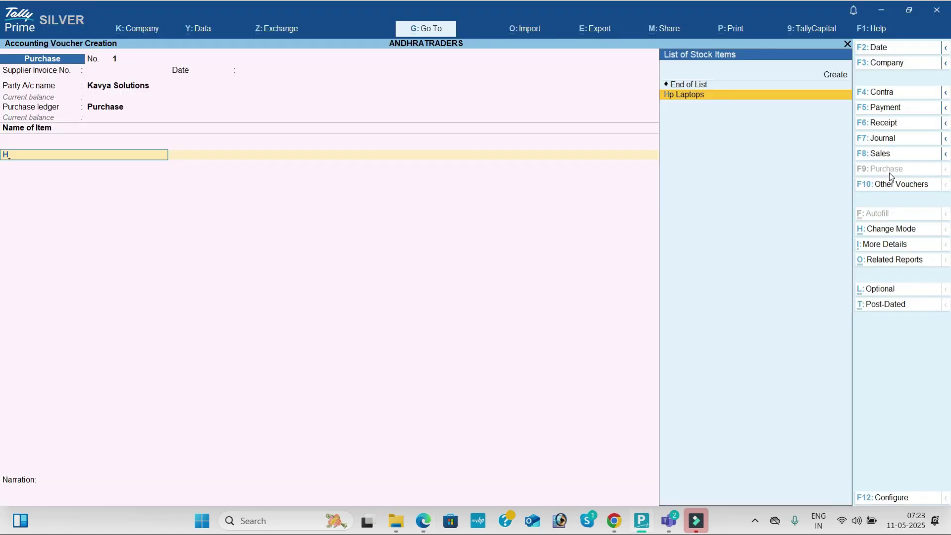
key("Return")
key("alt+Tab")
key("alt+Tab")
type("20")
key("Return")
type("25000")
key("Return")
key("Return")
key("Return")
Add 15 Lenovo Laptops at 23,000 each
key("alt+Tab")
key("alt+Tab")
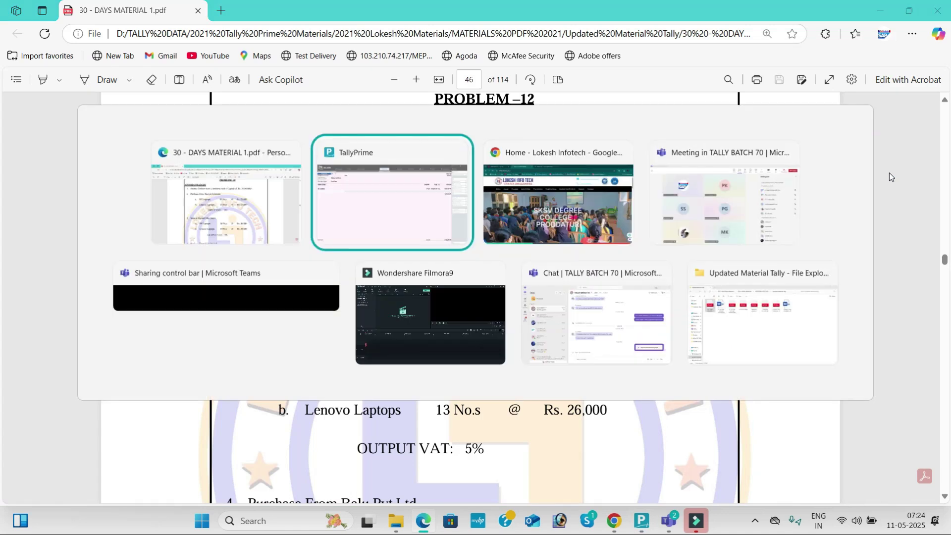
key("Return")
key("alt+Tab")
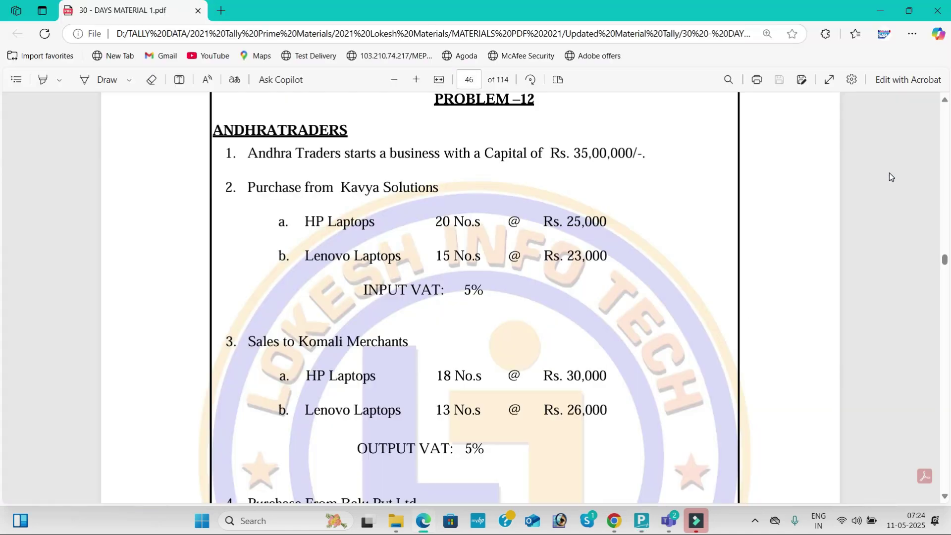
key("alt+Tab")
type("15")
key("Return")
key("alt+Tab")
key("alt+Tab")
type("23000")
key("Return")
Add Input Vat 5% of 42,250 and finish the voucher
key("Return")
key("alt+Tab")
key("alt+Tab")
type("i")
key("Return")
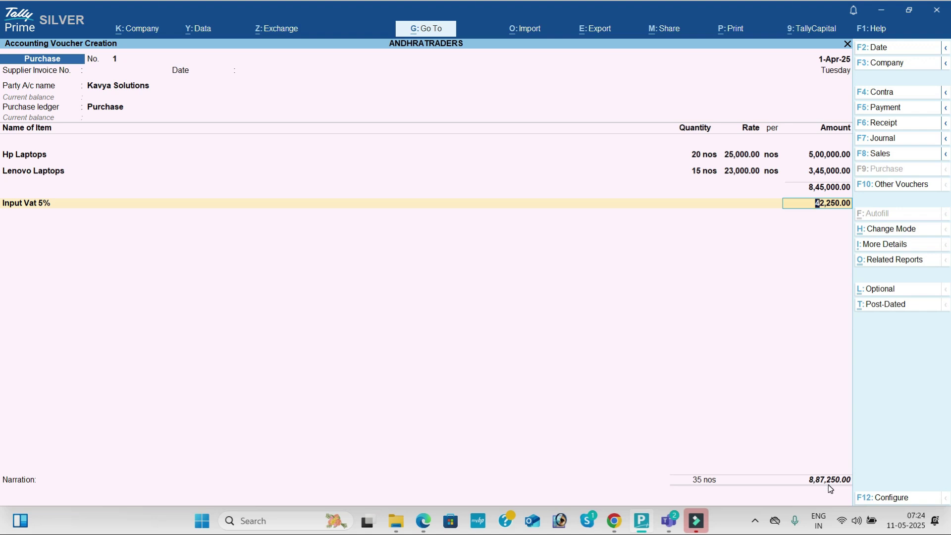
key("Return")
key("Return")
key("Return")
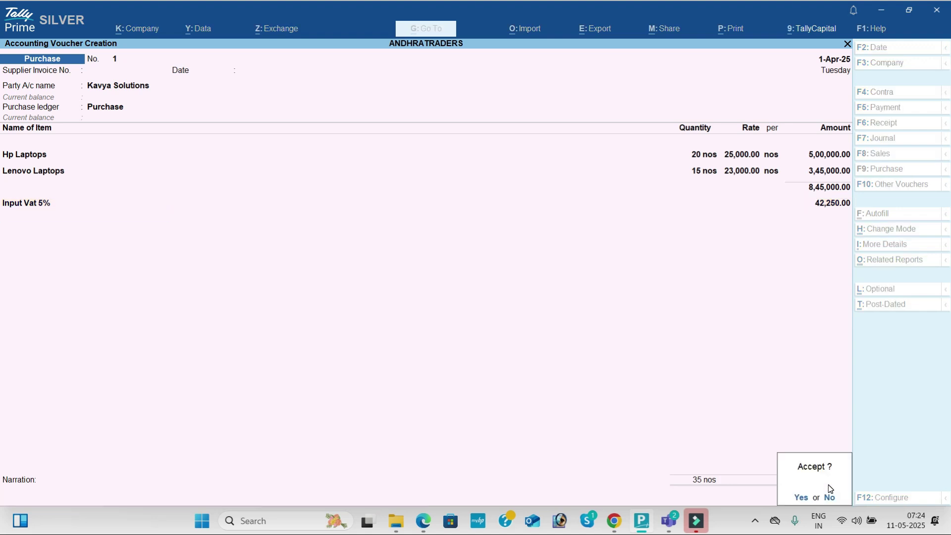
key("Return")
Save the purchase voucher and start a sales voucher to Komali Merchants
key("alt+Tab")
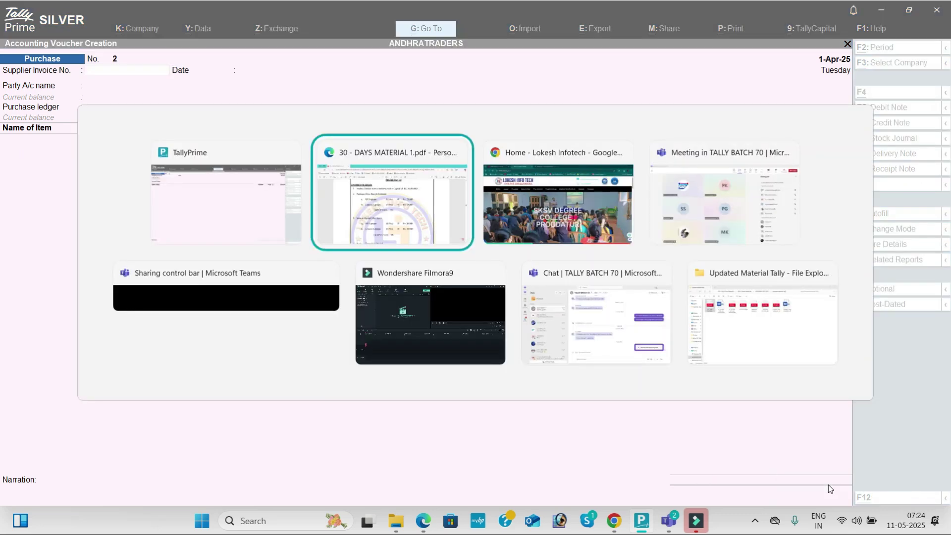
scroll(828, 485, "down", 3)
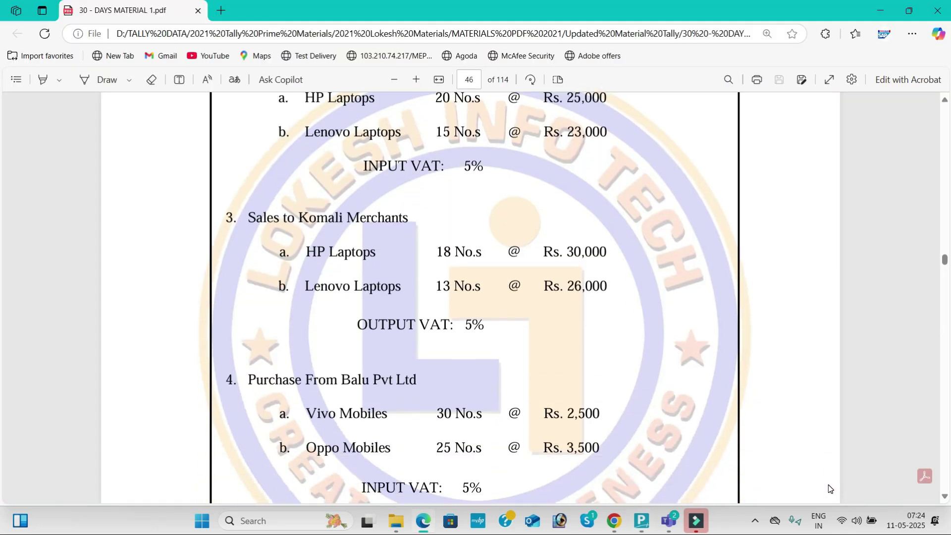
key("alt+Tab")
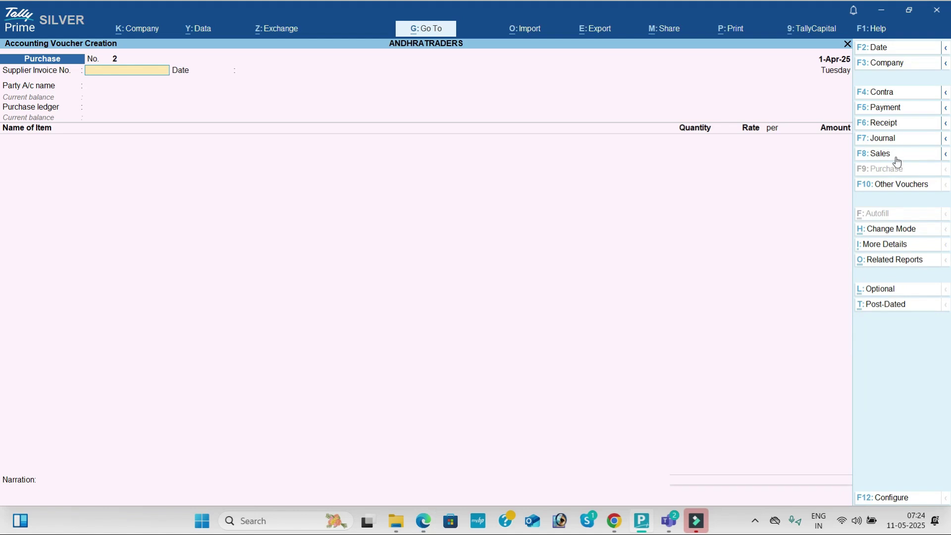
left_click(896, 157)
key("alt+Tab")
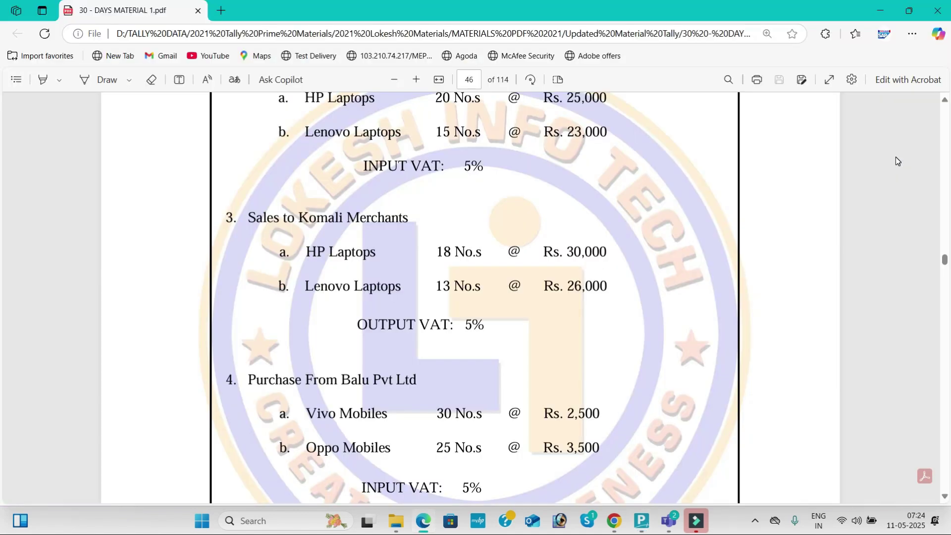
key("alt+Tab")
key("Down")
key("Down")
key("Down")
key("Down")
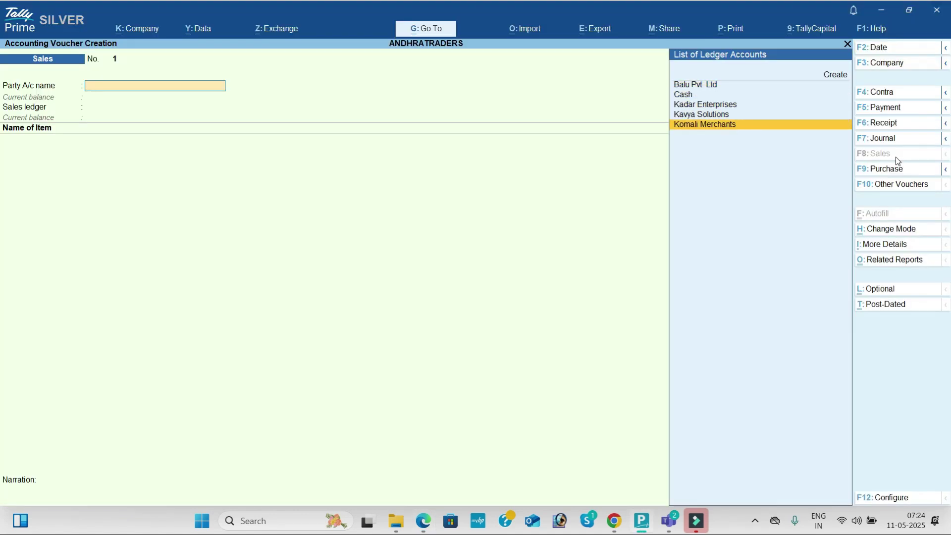
key("Return")
key("Return")
key("Return")
key("Return")
key("Return")
key("Return")
key("Return")
key("Return")
key("Return")
key("Return")
key("Return")
key("Return")
key("Return")
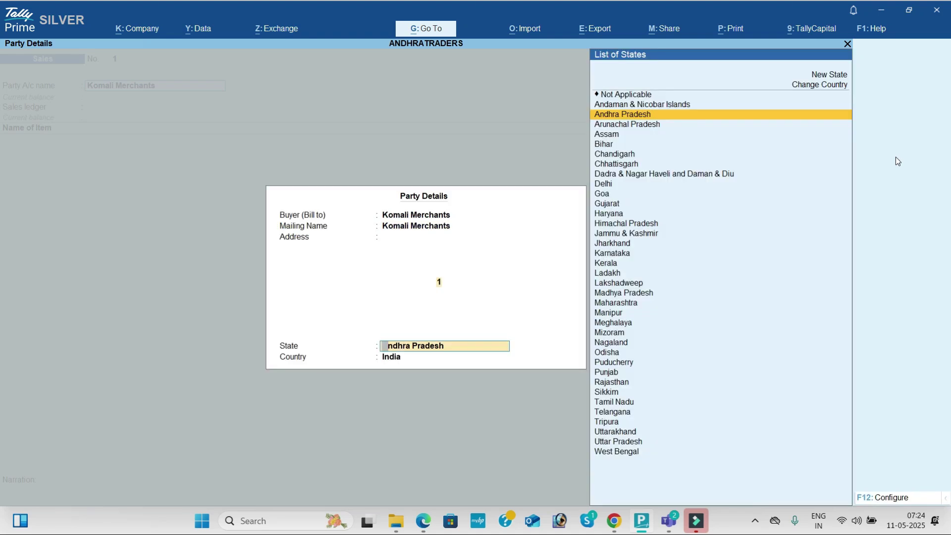
Using the Sales ledger, sell 18 Hp Laptops at 30,000 each (5,40,000)
key("Return")
key("alt+Tab")
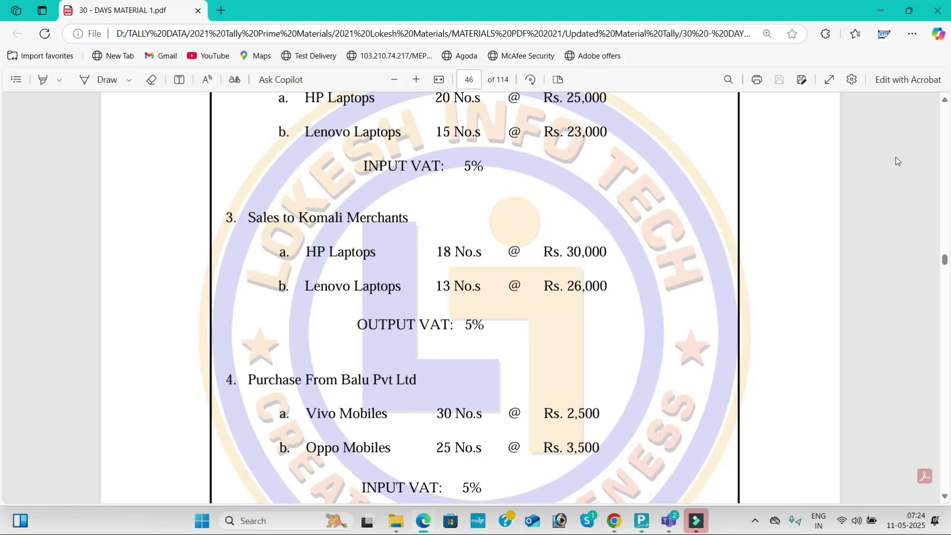
key("alt+Tab")
type("h")
key("Return")
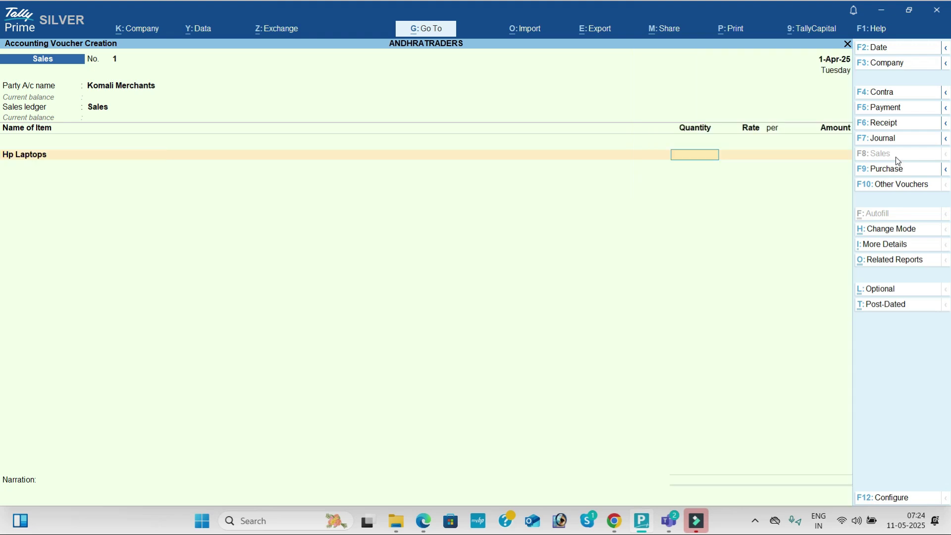
key("alt+Tab")
key("alt+Tab")
type("18")
key("Return")
key("alt+Tab")
key("alt+Tab")
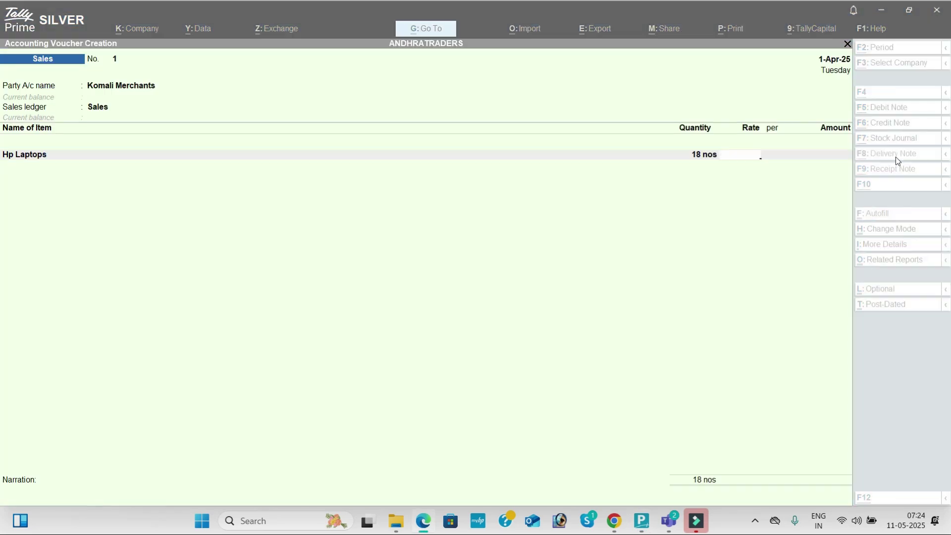
type("30000")
key("Return")
key("Return")
key("Return")
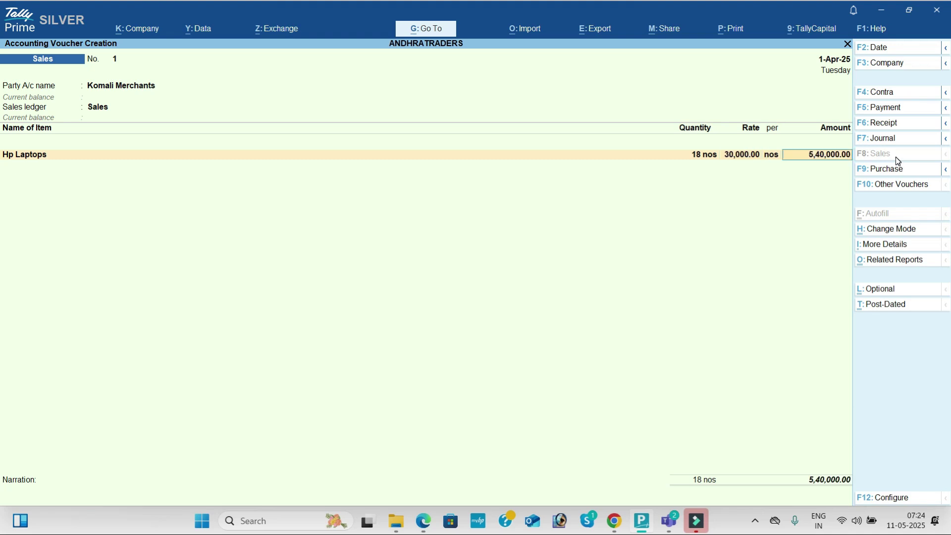
key("alt+Tab")
key("alt+Tab")
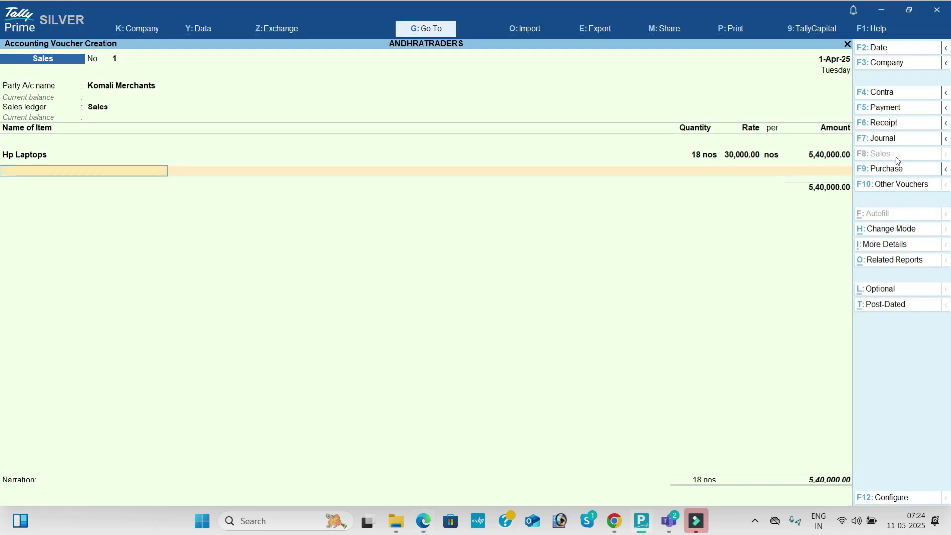